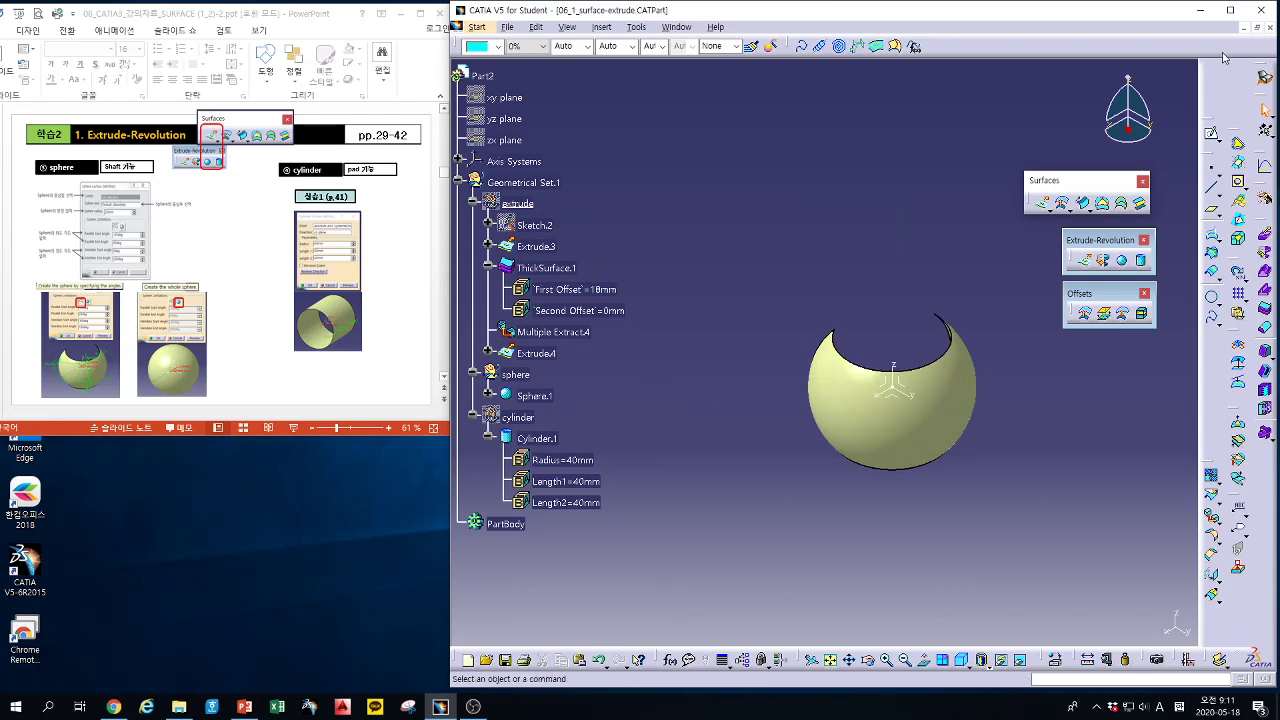
Maximize the modelling window and hide the Sphere.1 surface
click(1230, 10)
middle_drag(827, 415, 695, 375)
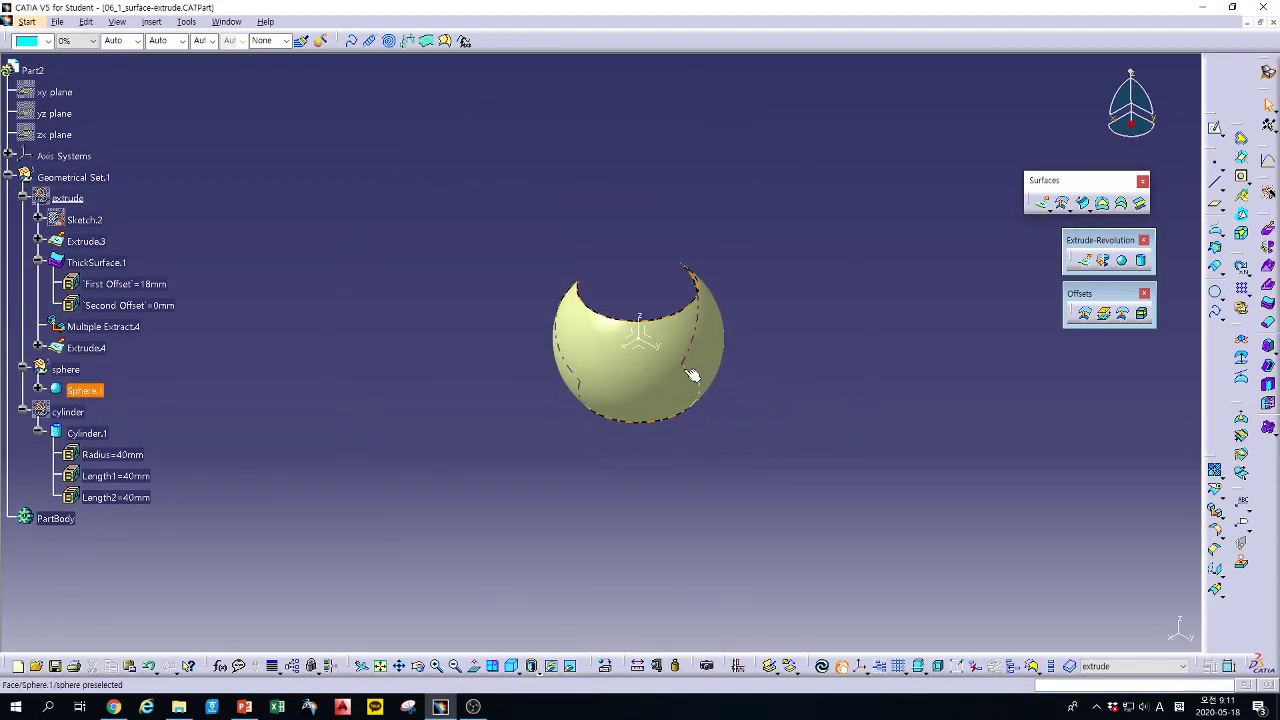
right_click(640, 391)
click(672, 433)
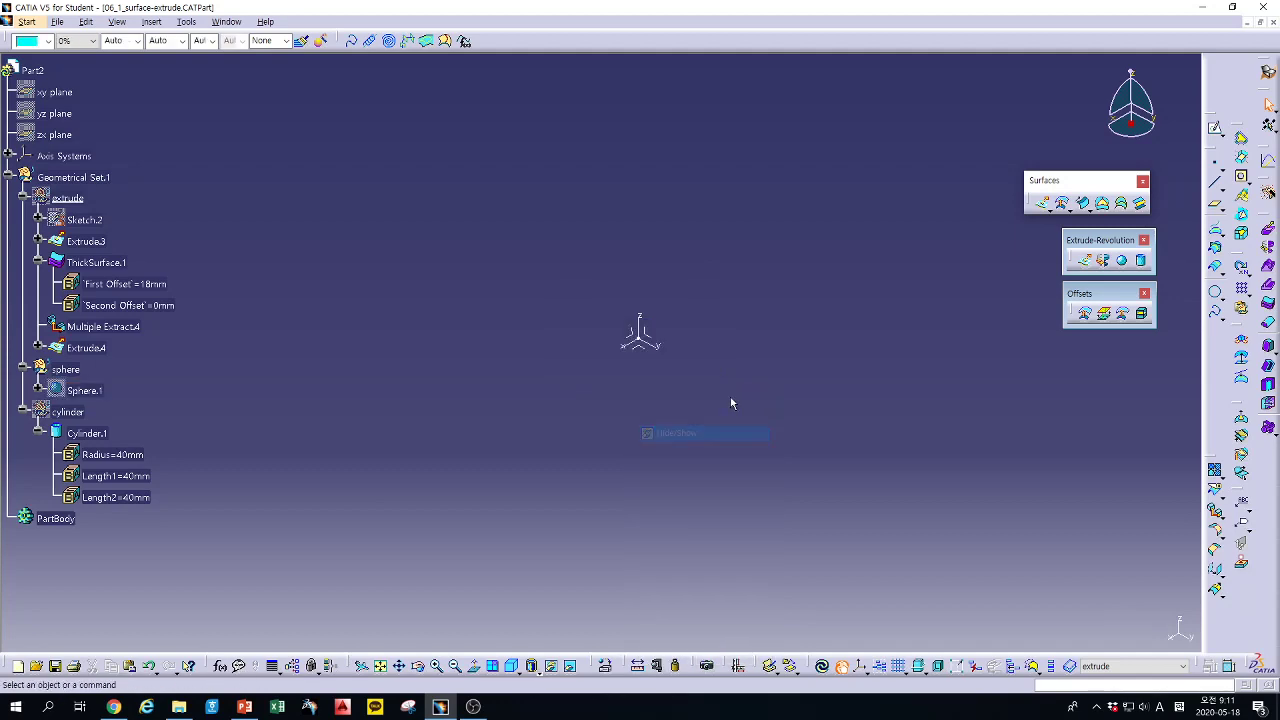
click(1121, 261)
drag(1097, 283, 968, 270)
click(638, 342)
middle_drag(690, 470, 612, 468)
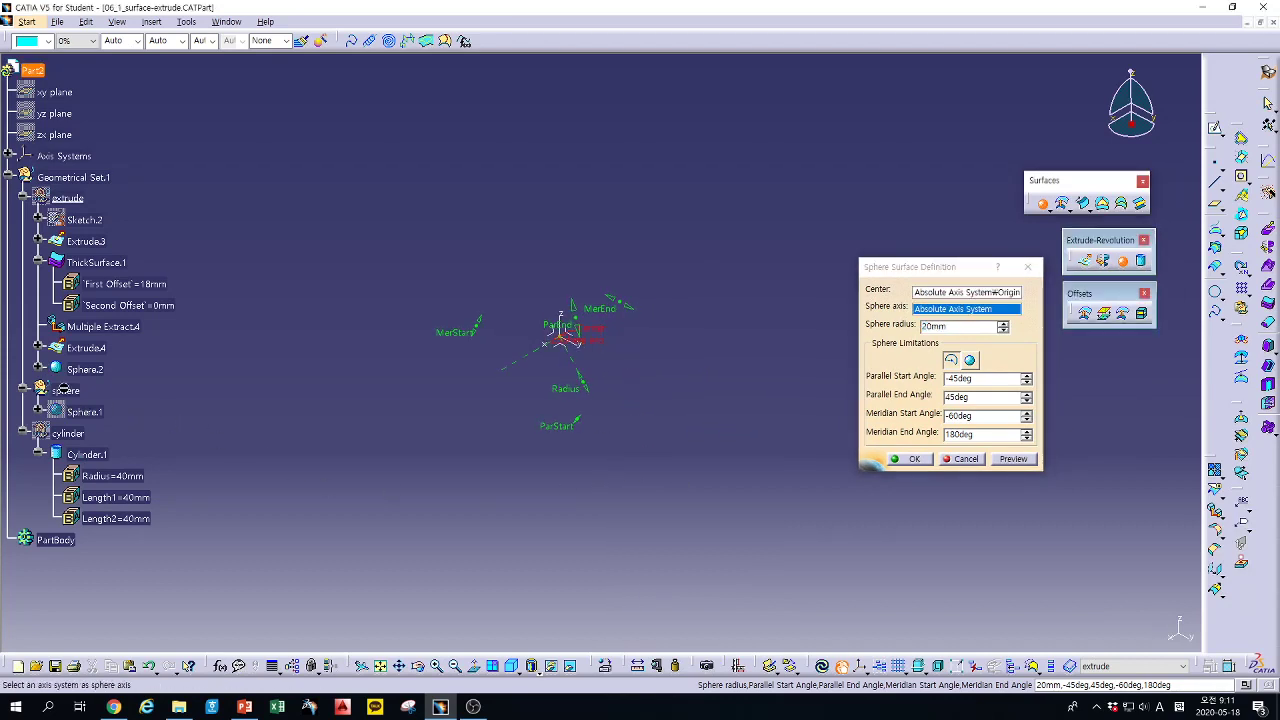
right_click(66, 390)
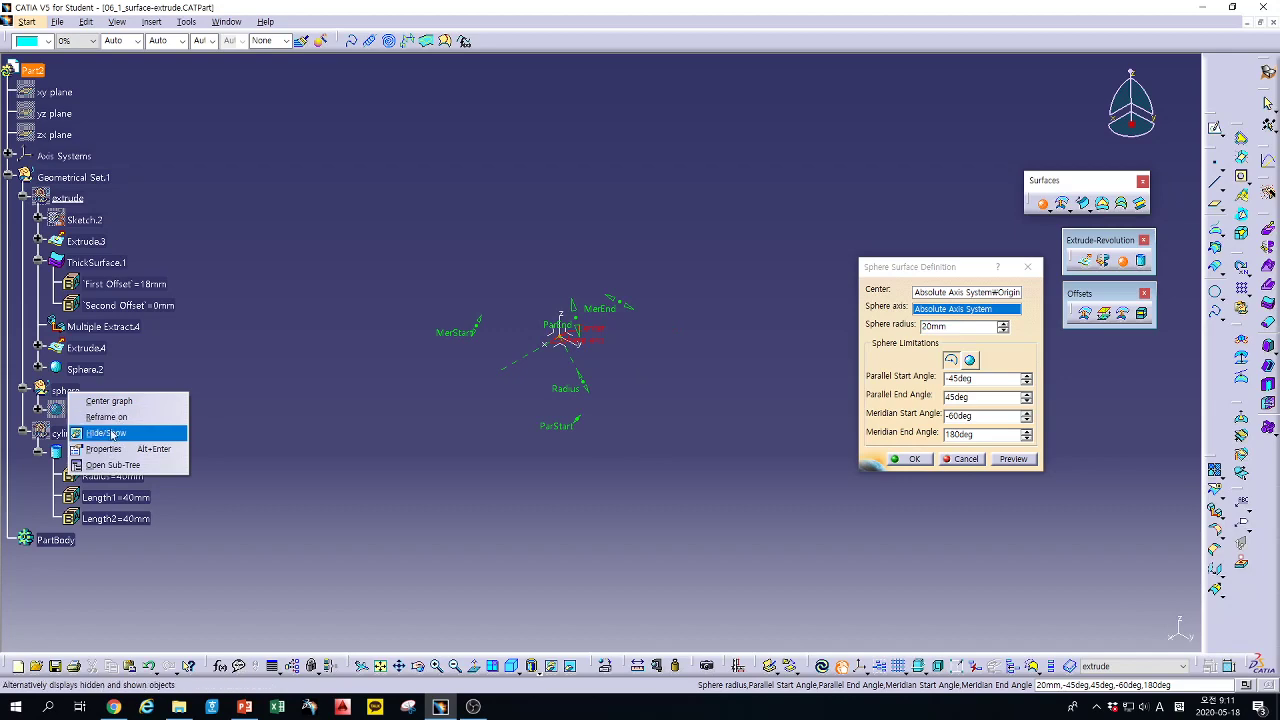
click(1029, 268)
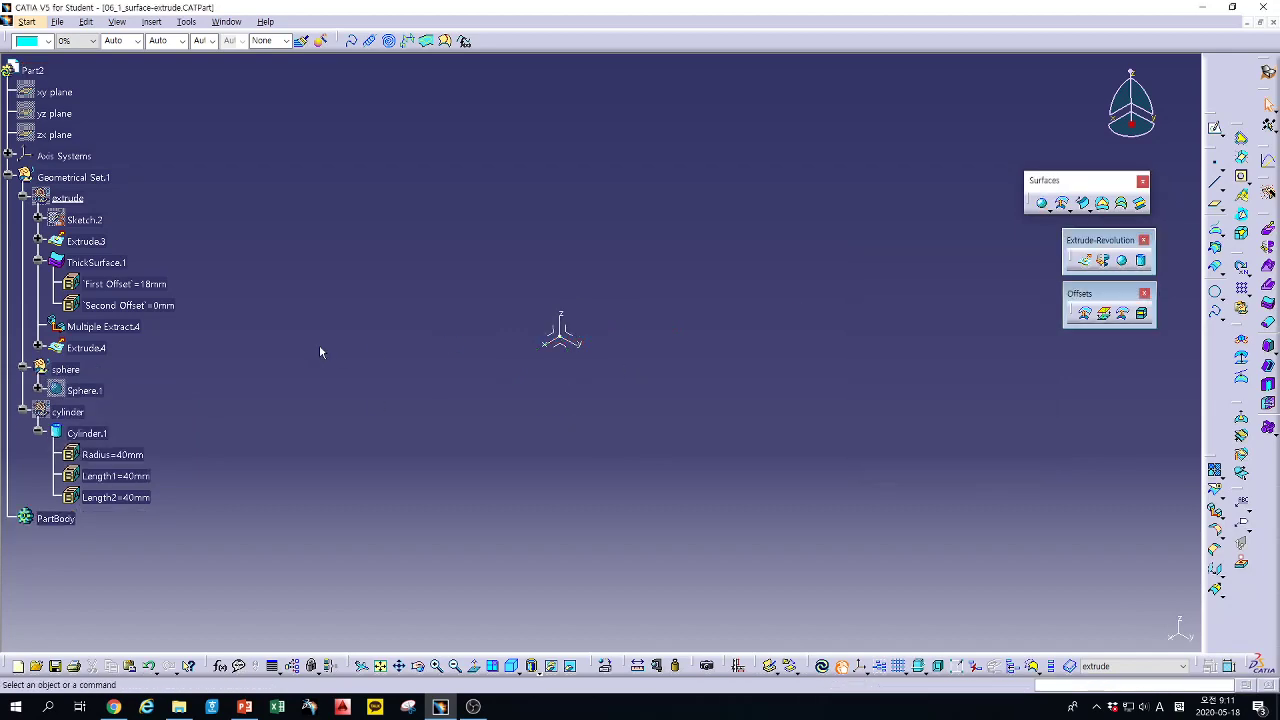
Define Geometrical Set.1 as the in-work object
click(75, 177)
right_click(84, 179)
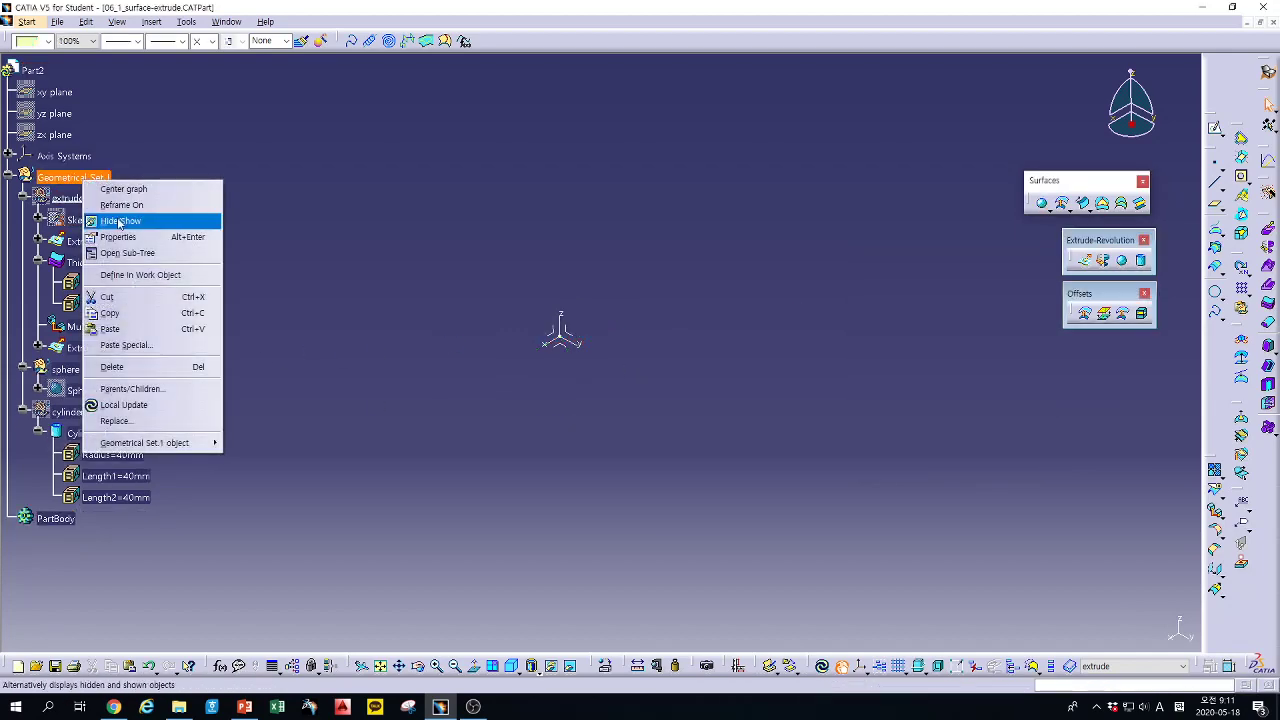
click(140, 274)
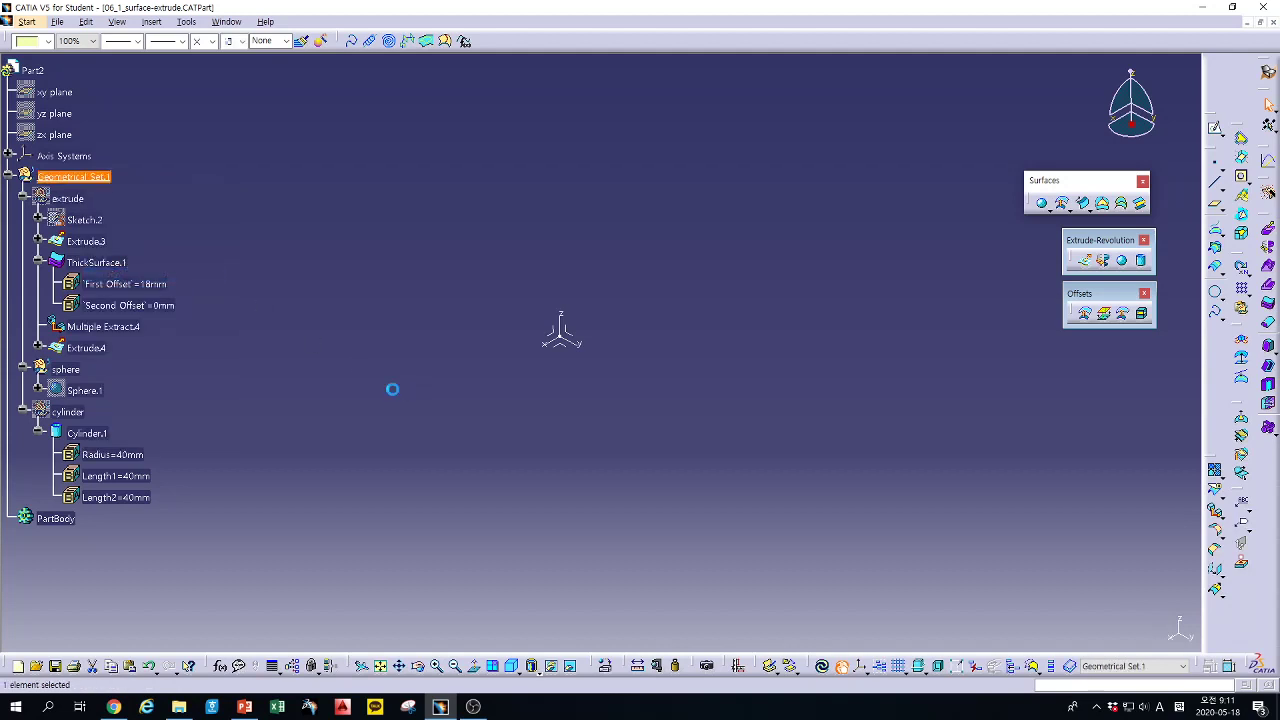
click(818, 357)
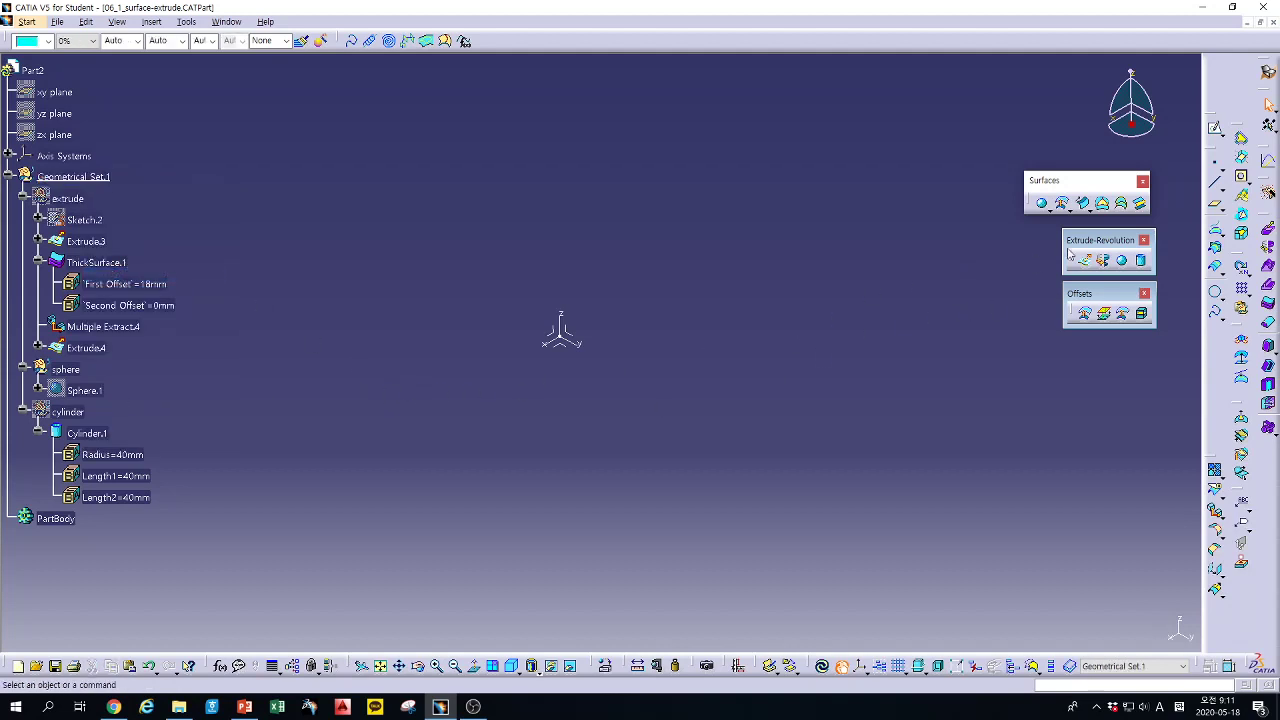
Start a sphere surface centred on the absolute axis system origin and set its radius to 27 mm
click(1121, 260)
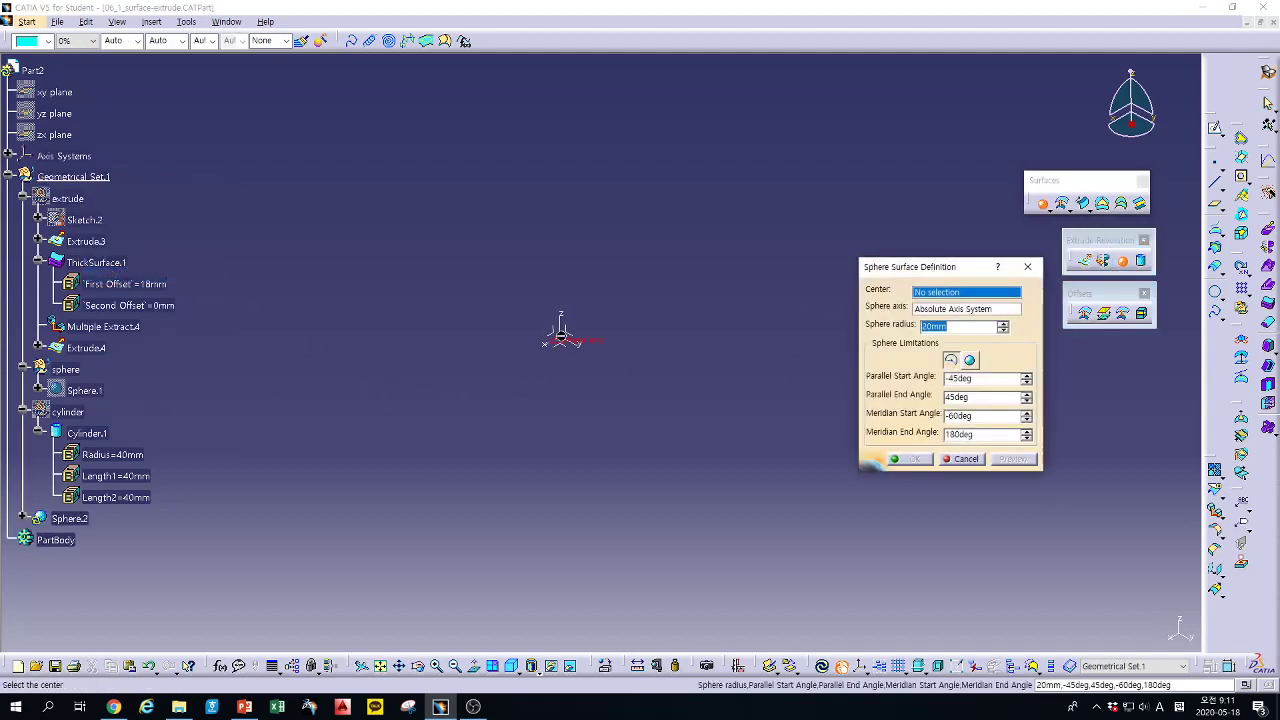
click(560, 334)
middle_drag(555, 478, 705, 478)
click(916, 270)
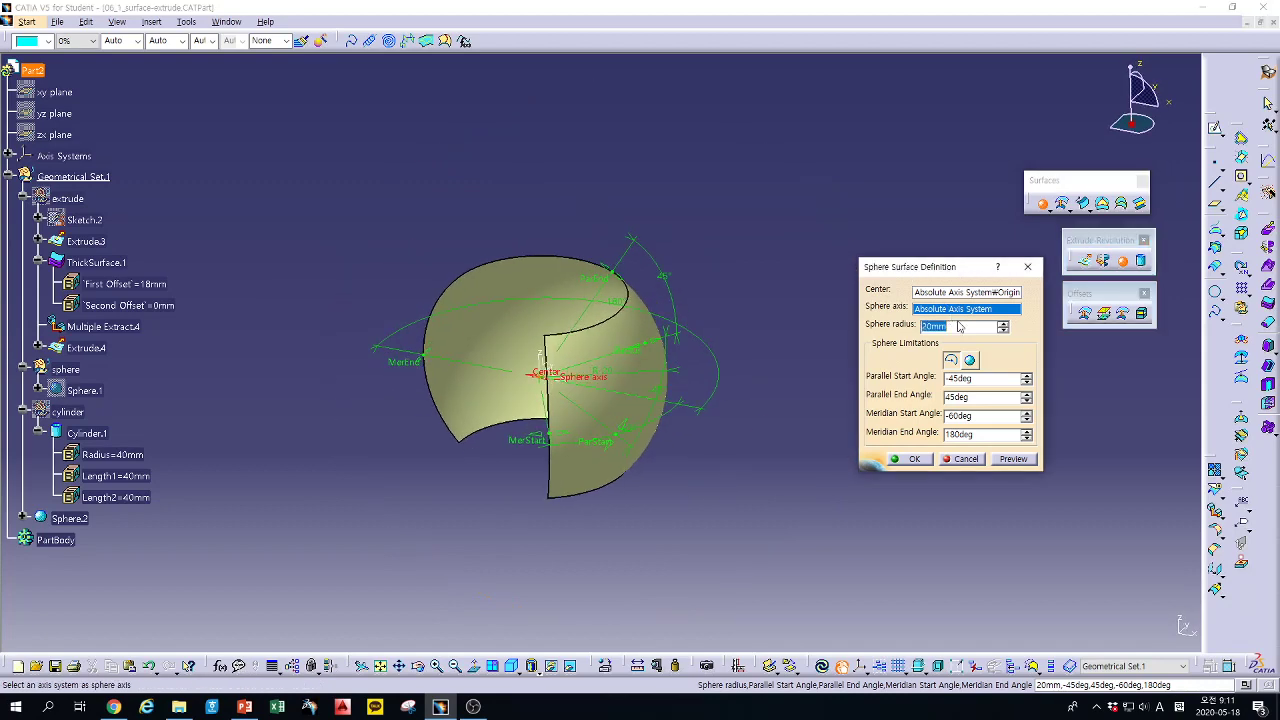
click(1003, 323)
click(1003, 323)
click(1003, 323)
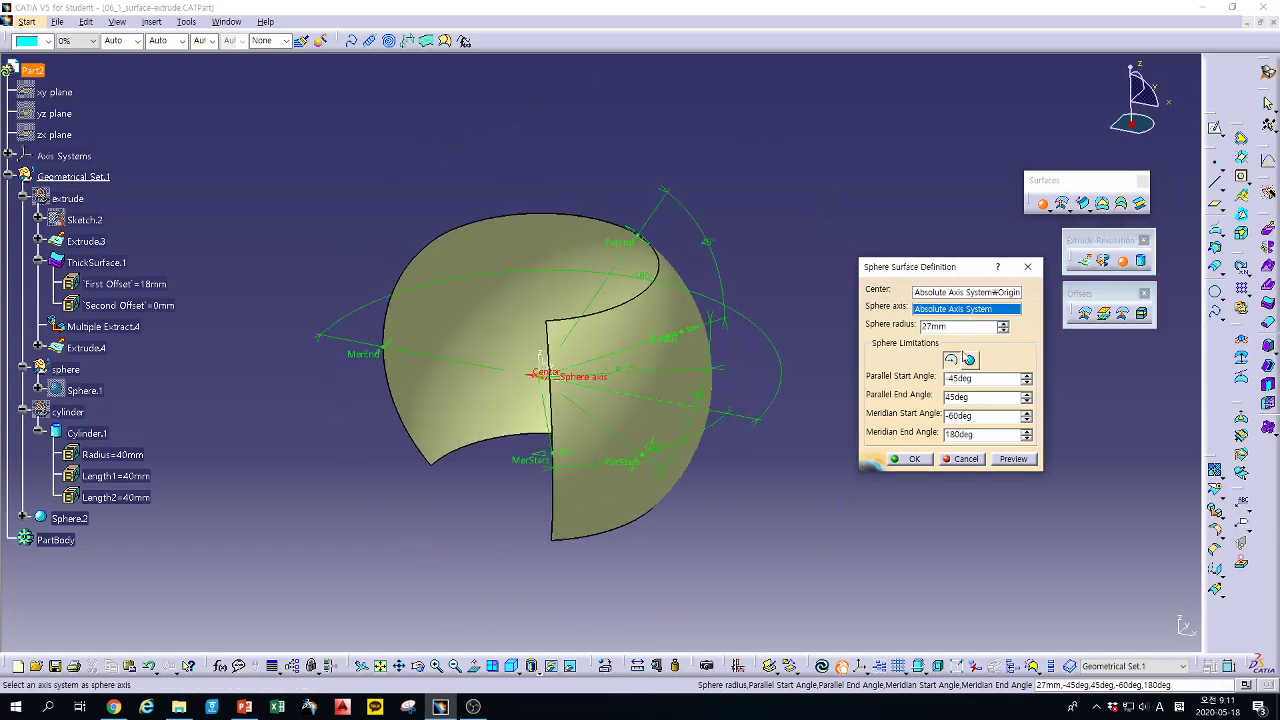
Set the sphere's parallel angles to -43 and 54 deg and its meridian angles to -14 and 203 deg
click(1026, 381)
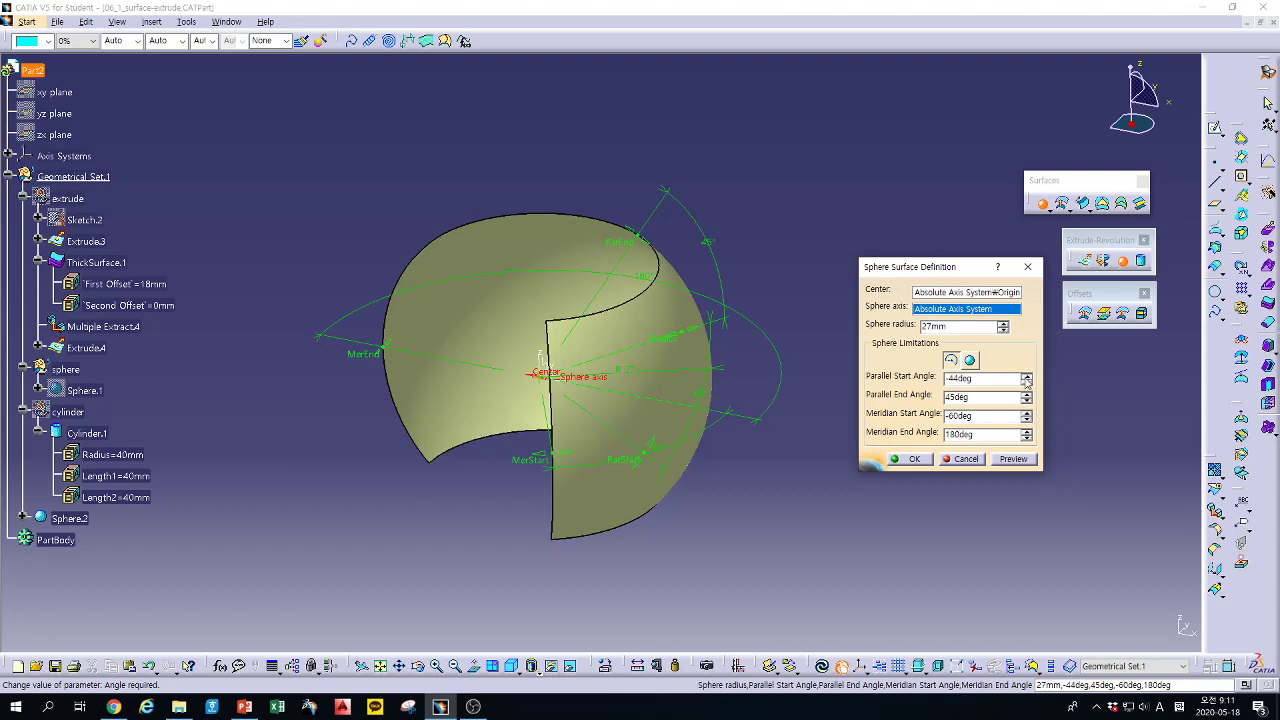
drag(1025, 378, 1027, 381)
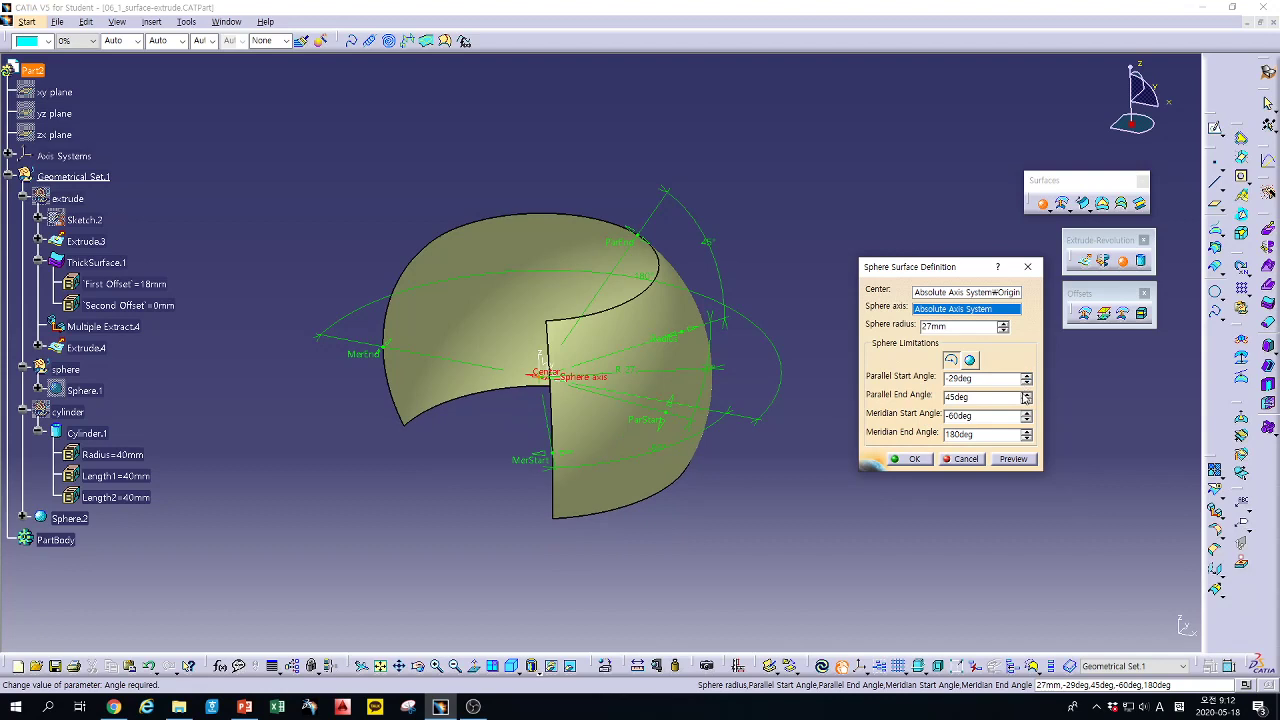
click(1026, 396)
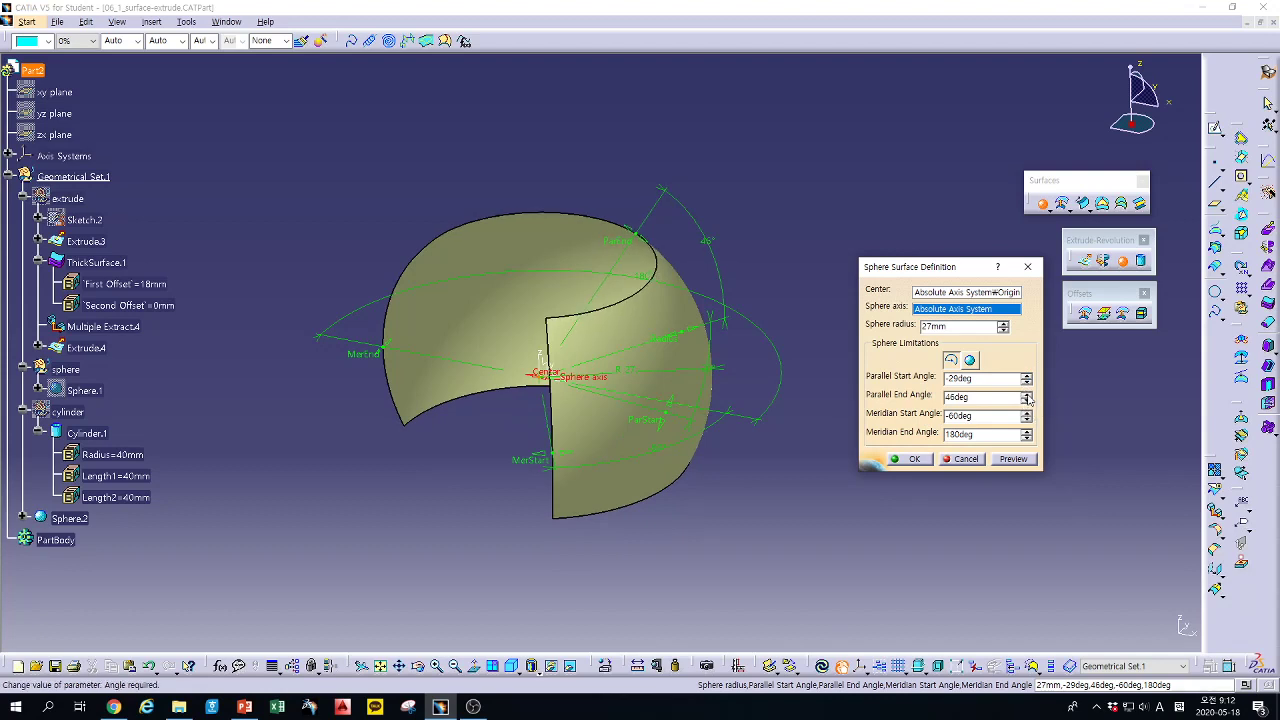
drag(1027, 396, 1025, 381)
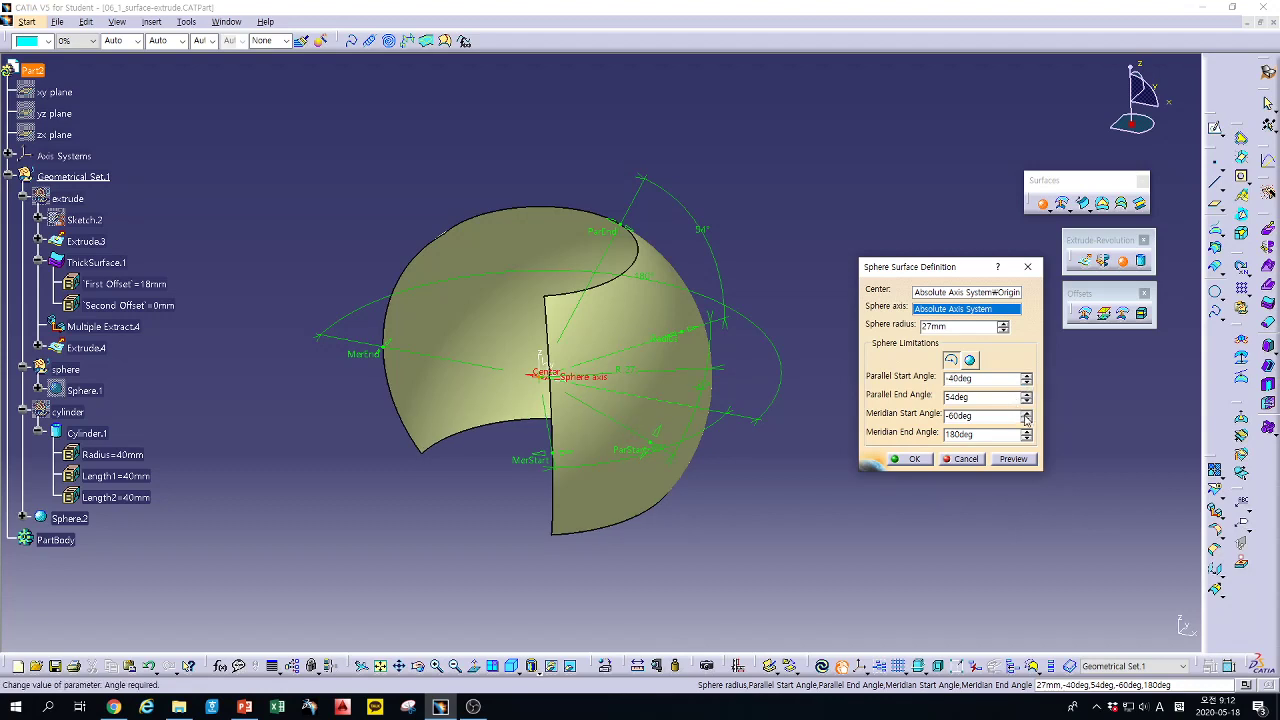
drag(1027, 416, 1027, 440)
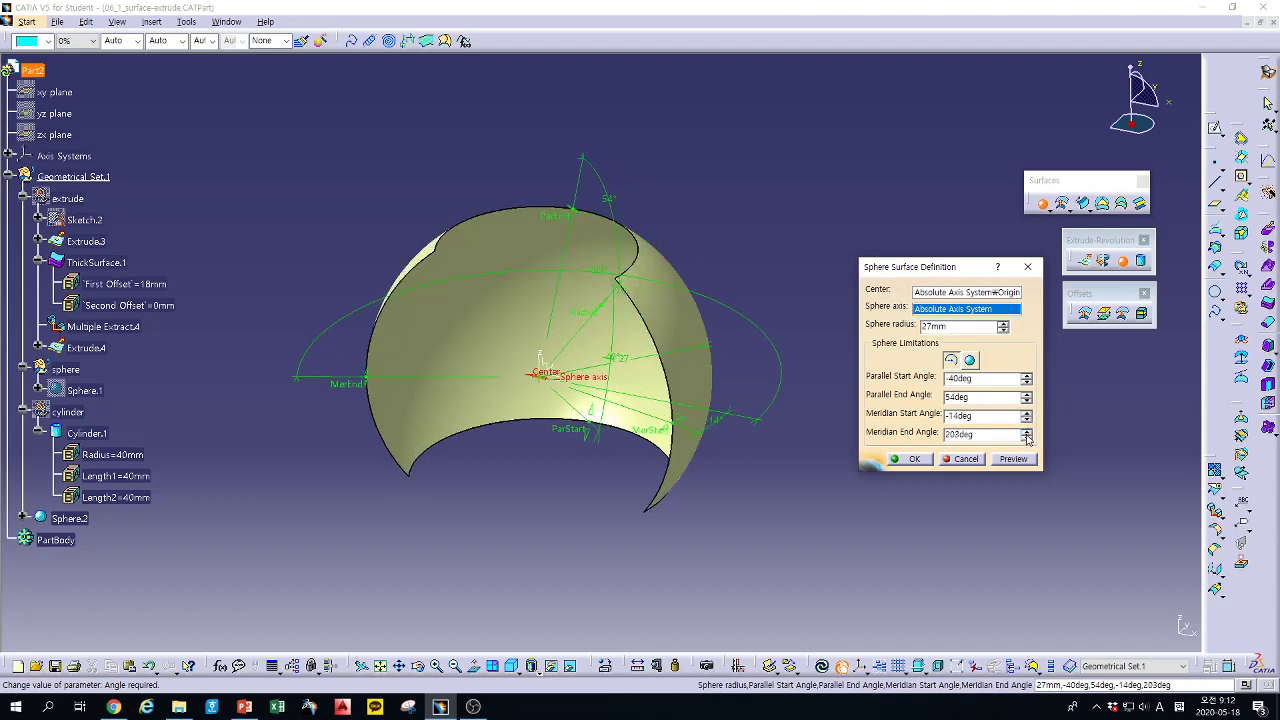
click(1027, 379)
click(1027, 379)
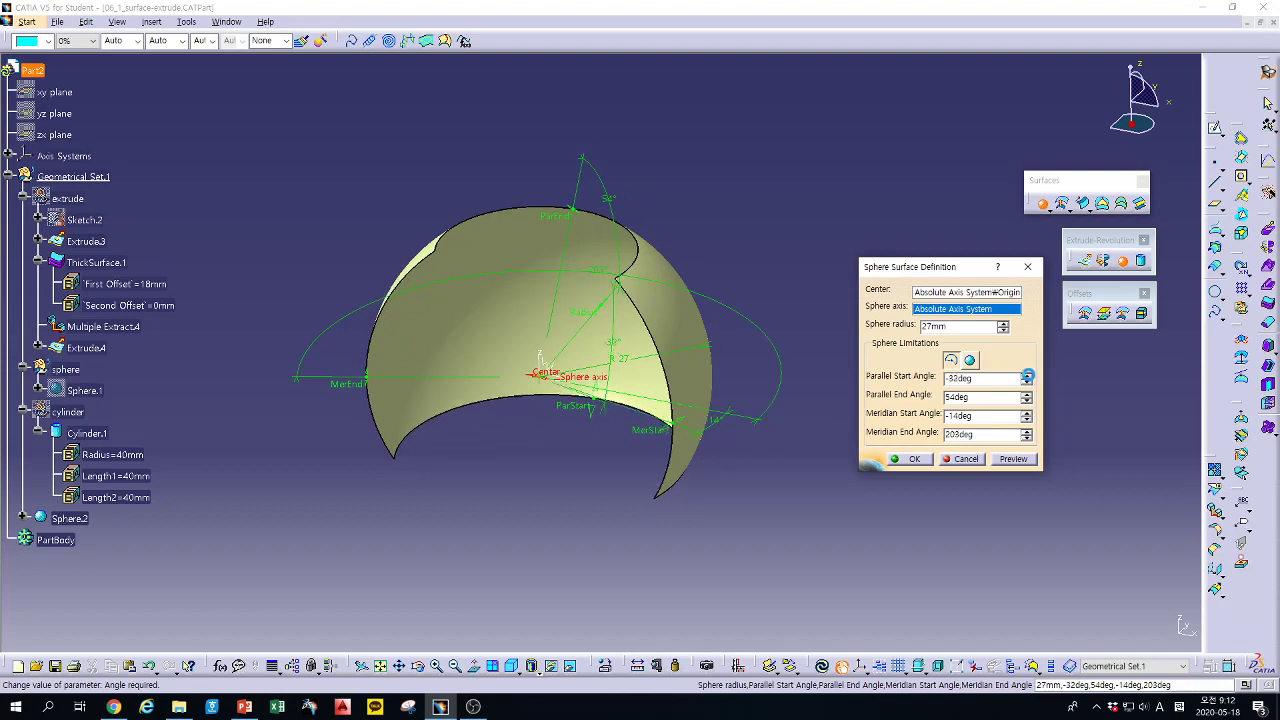
drag(1027, 381, 1027, 381)
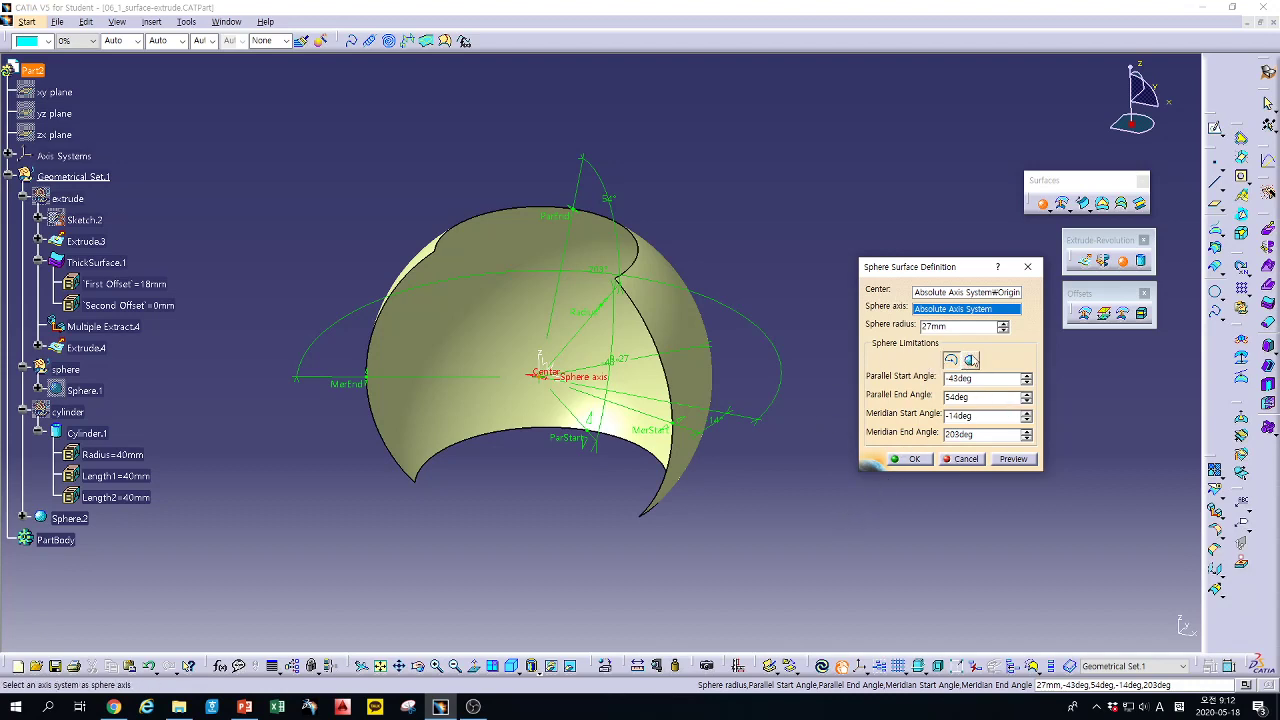
Switch the sphere limitation to a whole sphere and set its radius to 28 mm
click(970, 360)
middle_drag(806, 486, 716, 450)
middle_drag(829, 414, 849, 446)
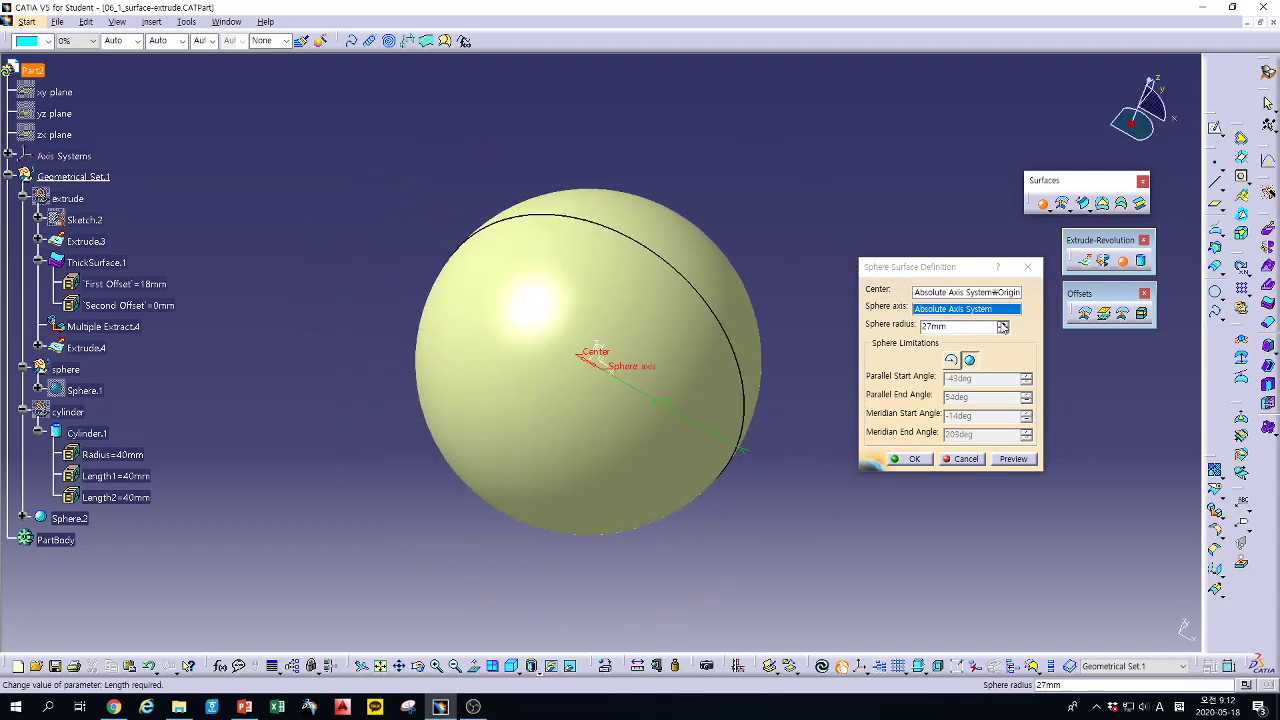
click(1002, 325)
click(1002, 325)
click(1002, 325)
click(1002, 325)
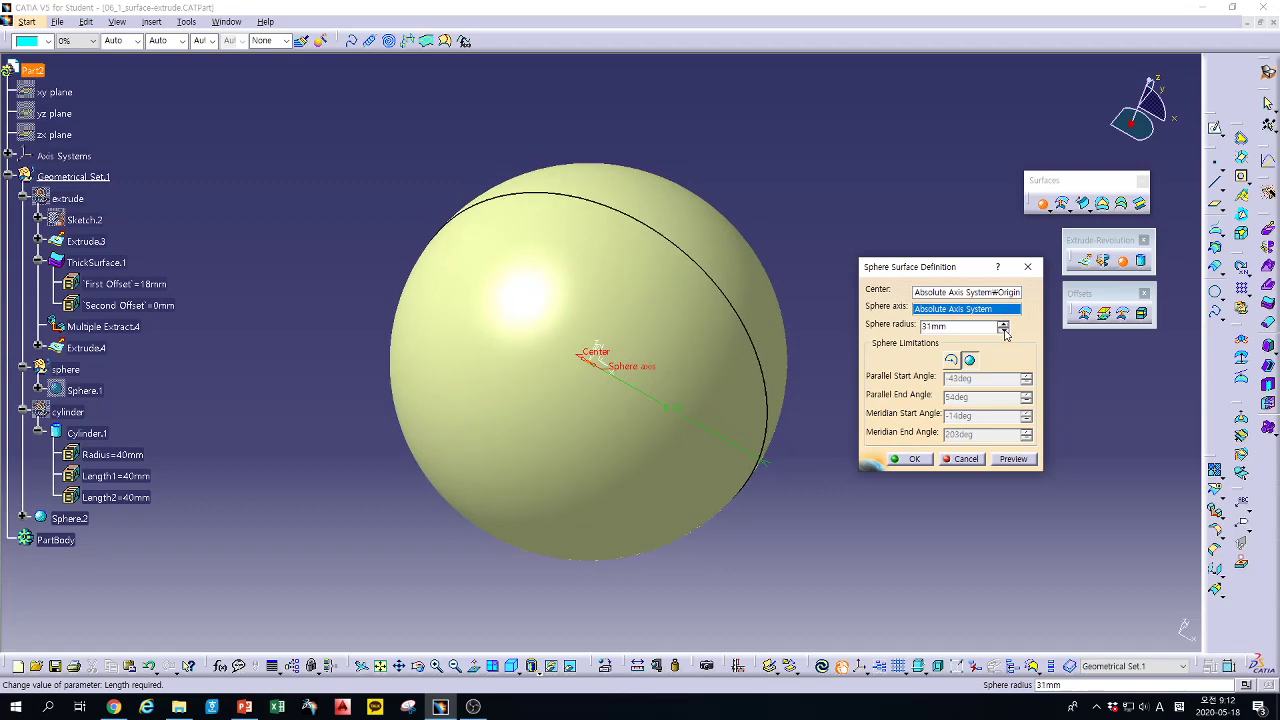
click(1003, 330)
click(1003, 330)
click(1003, 330)
Switch the sphere back to angle limitations and cancel the sphere definition
click(960, 360)
middle_drag(810, 533, 763, 519)
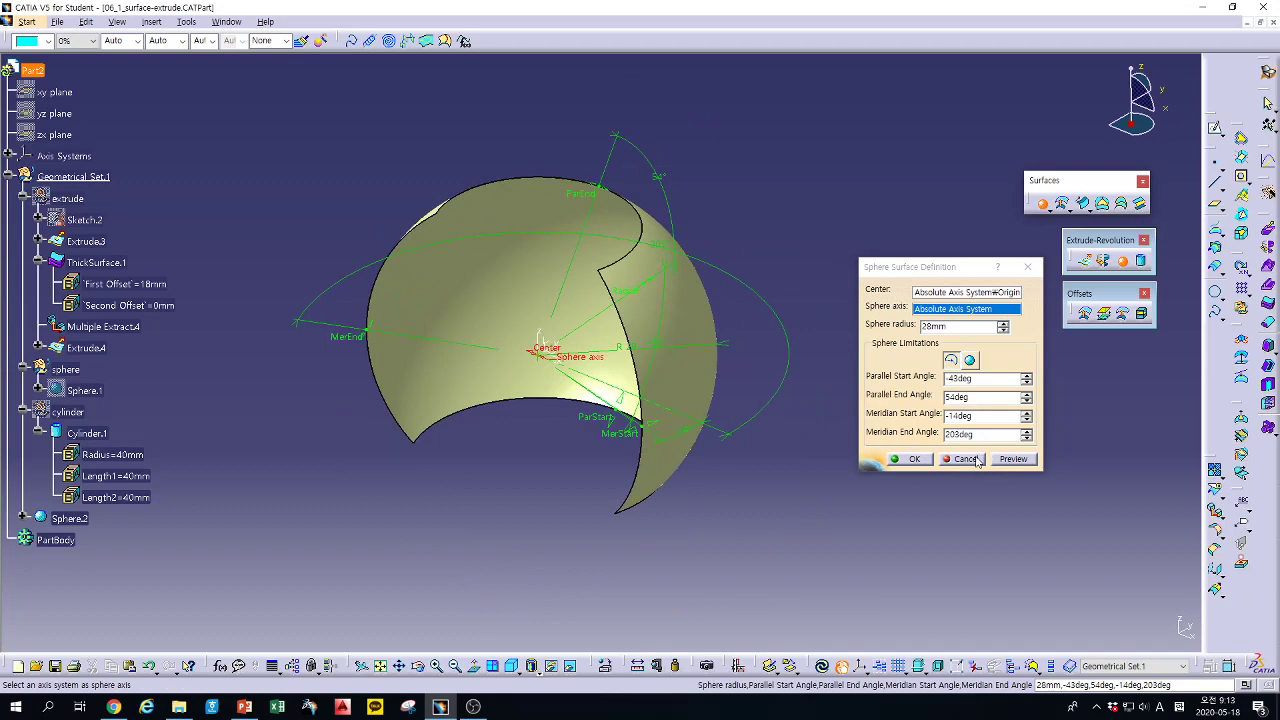
click(965, 459)
Show the hidden Sphere.1 surface in the sphere set
click(84, 390)
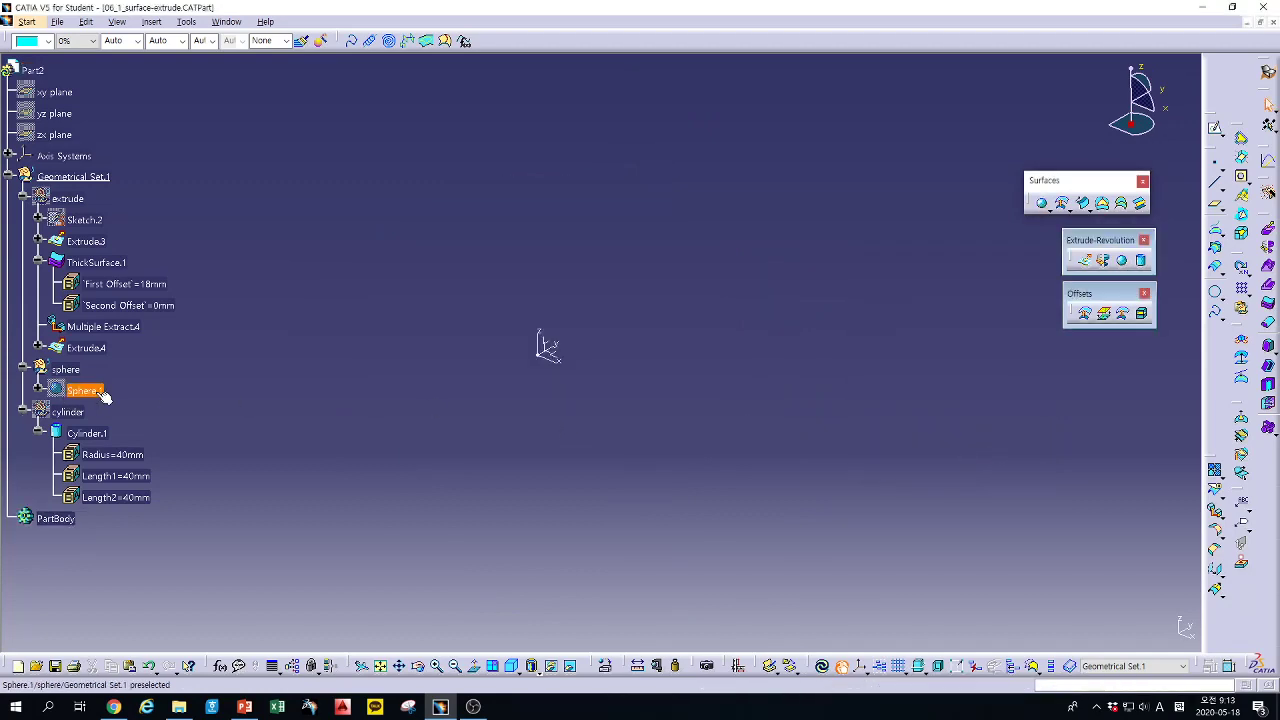
right_click(97, 398)
click(135, 433)
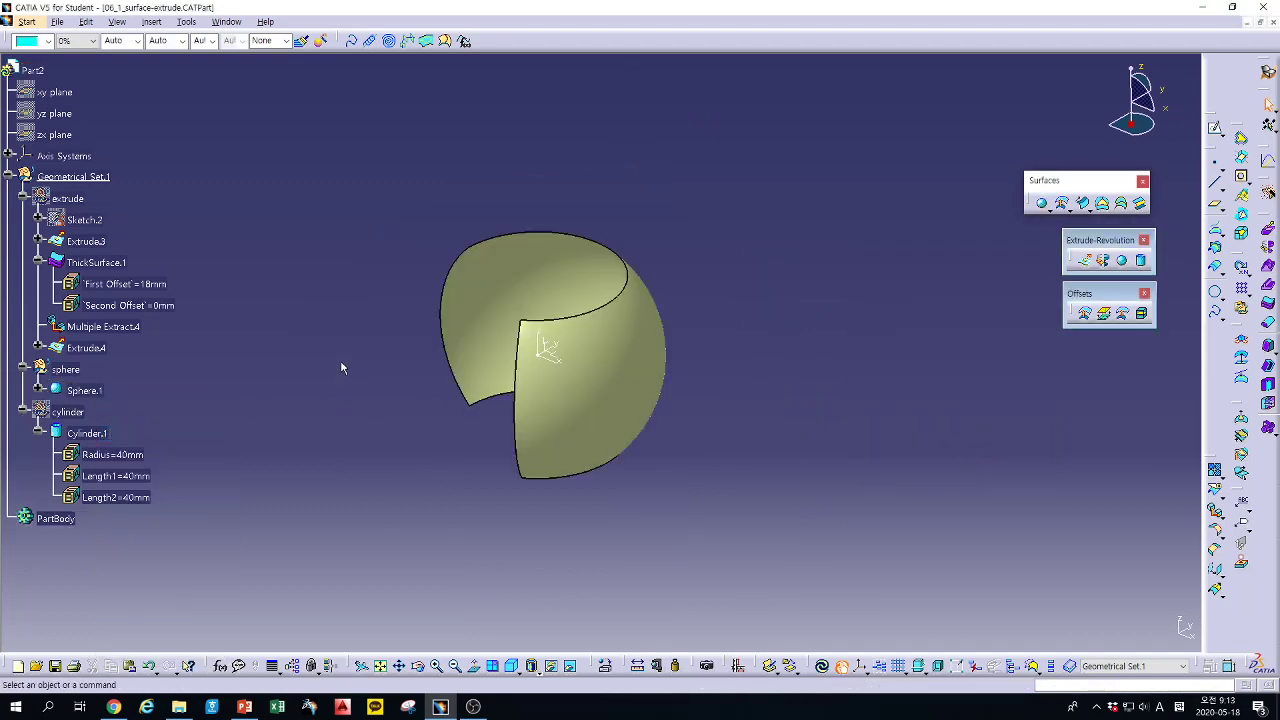
Restore the CATIA window size and examine the sphere and cylinder slide enlarged in PowerPoint
click(1232, 7)
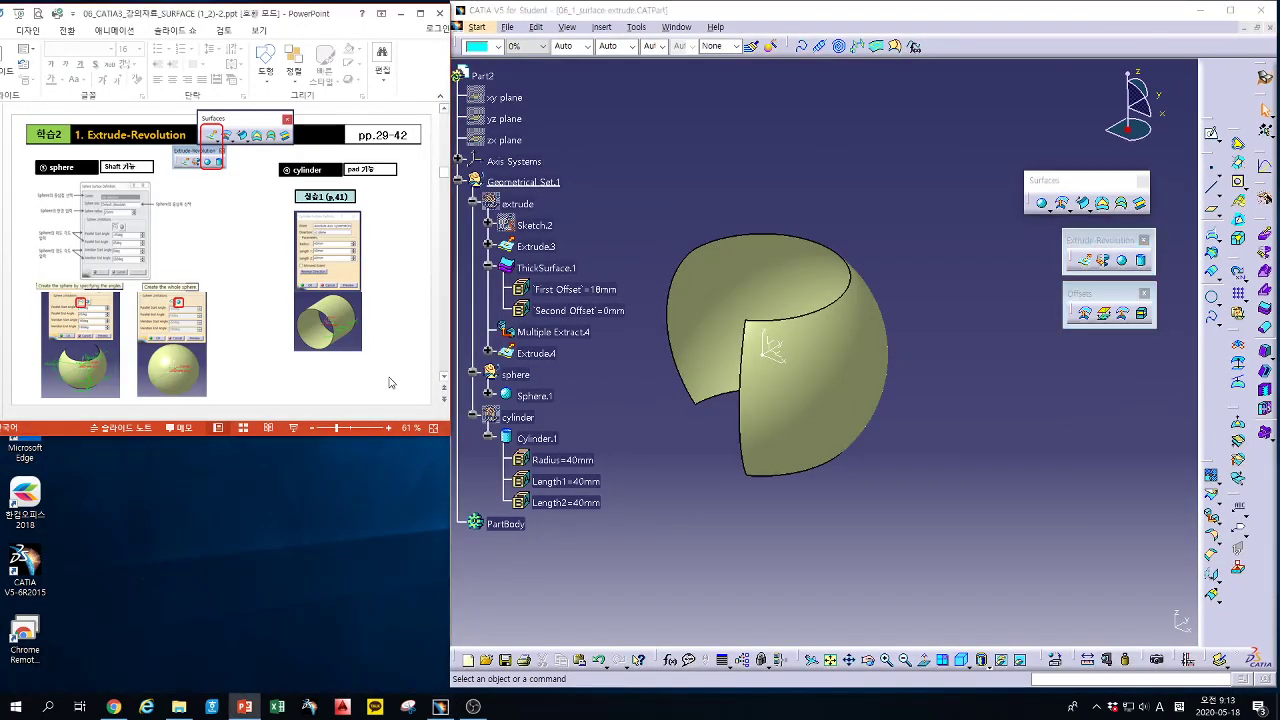
click(420, 13)
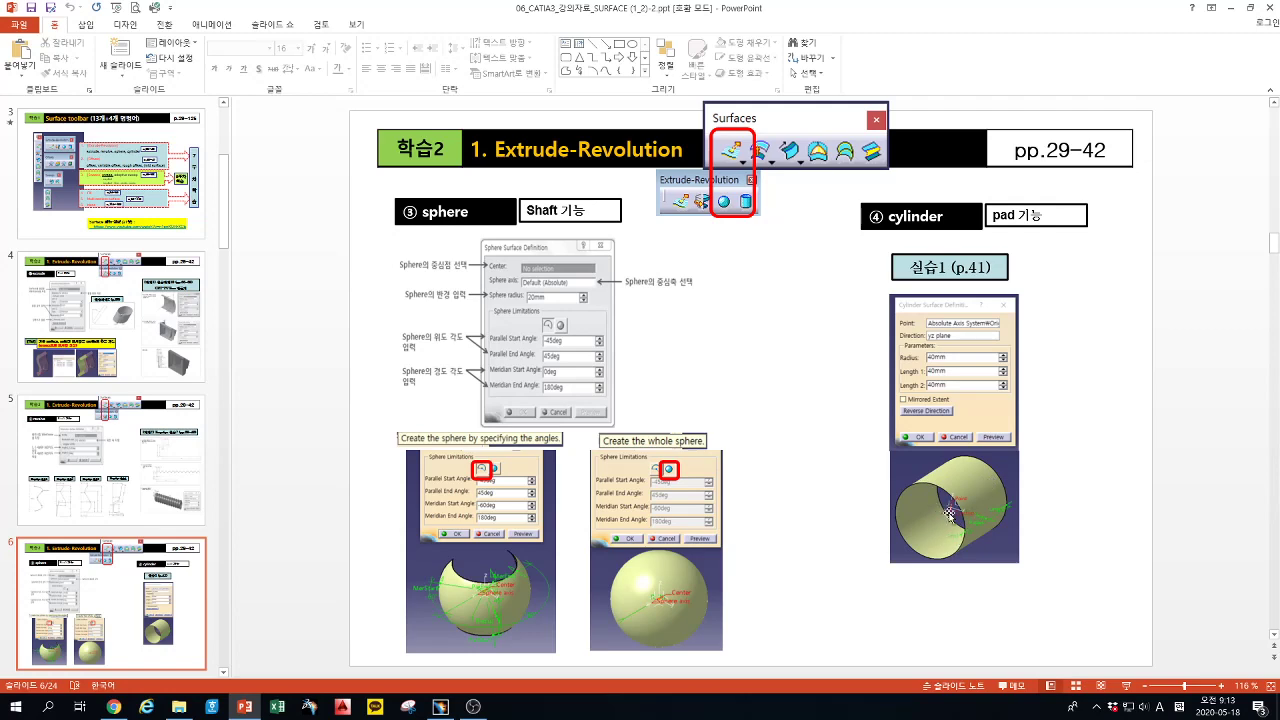
click(1250, 7)
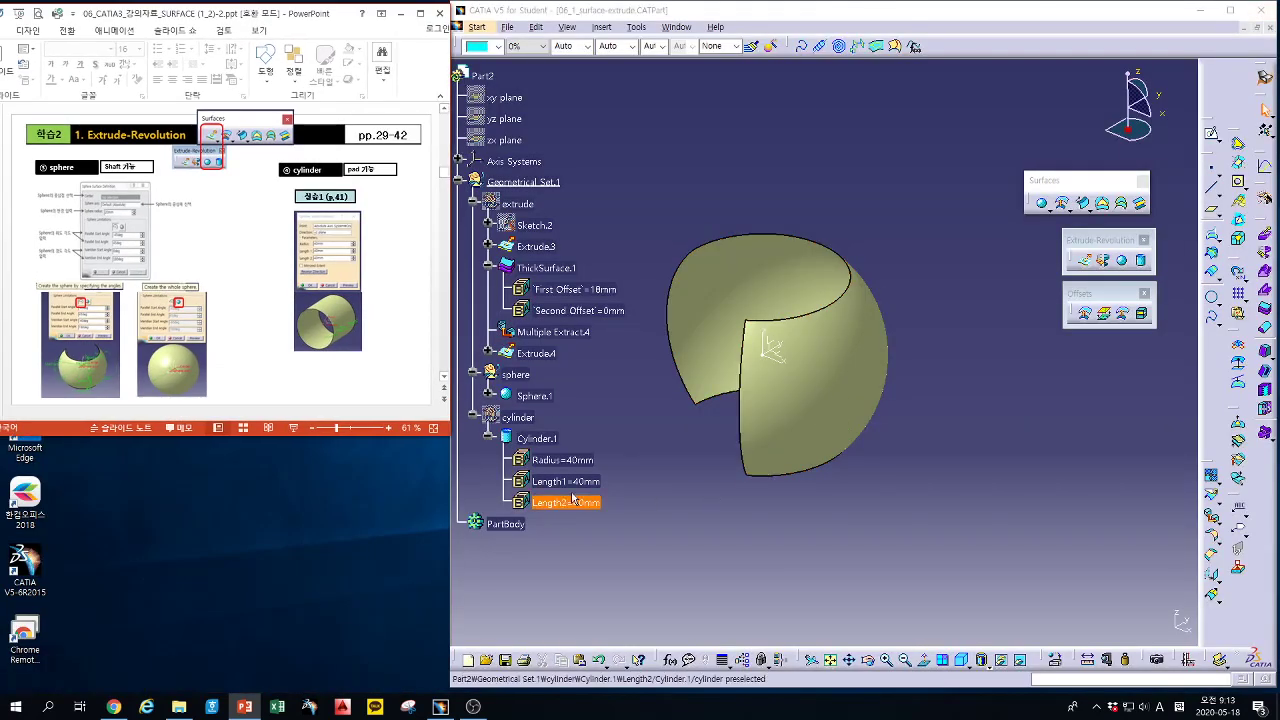
Hide the sphere geometrical set and show the cylinder geometrical set
right_click(515, 375)
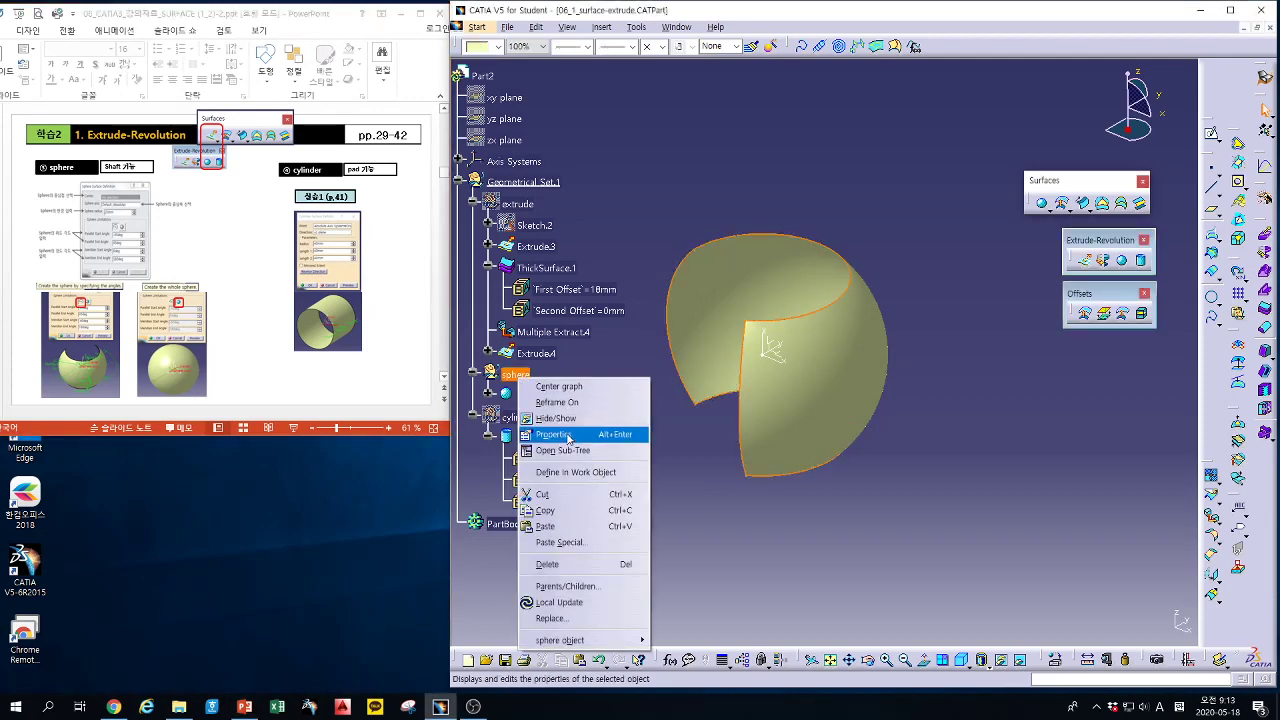
click(556, 418)
right_click(515, 416)
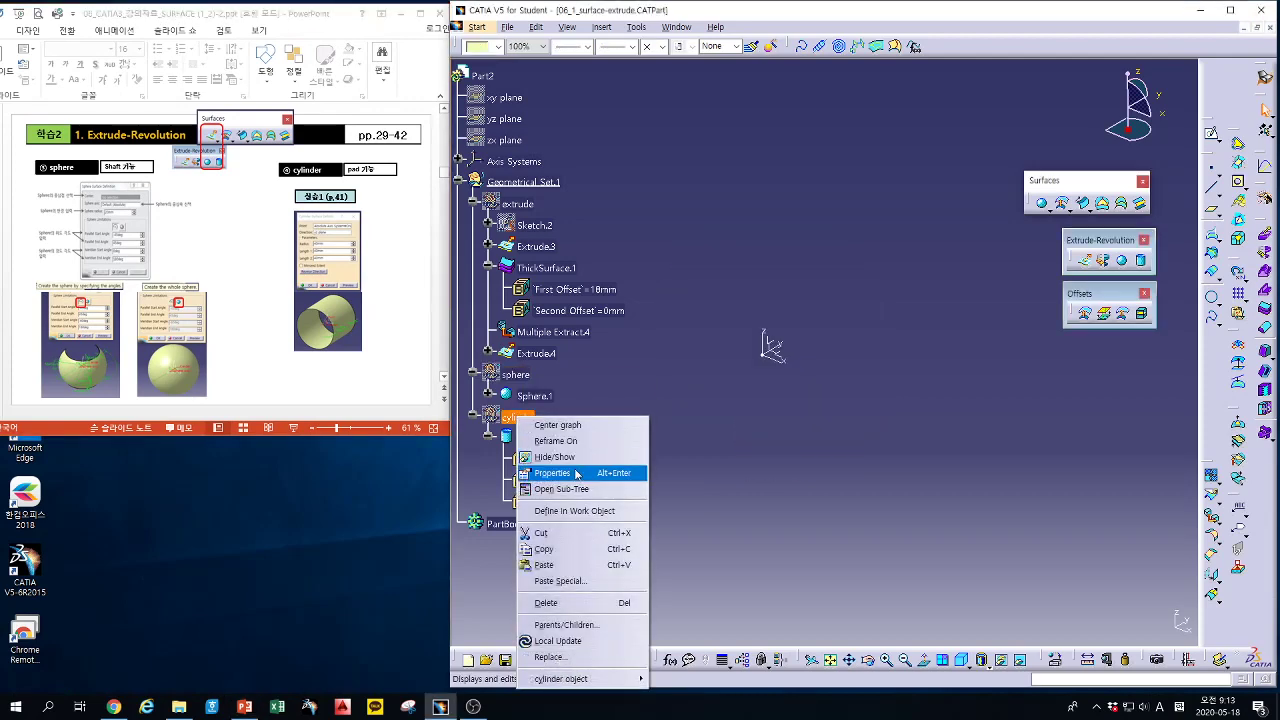
click(556, 457)
Hide the existing Cylinder.1 surface
middle_drag(829, 457, 677, 380)
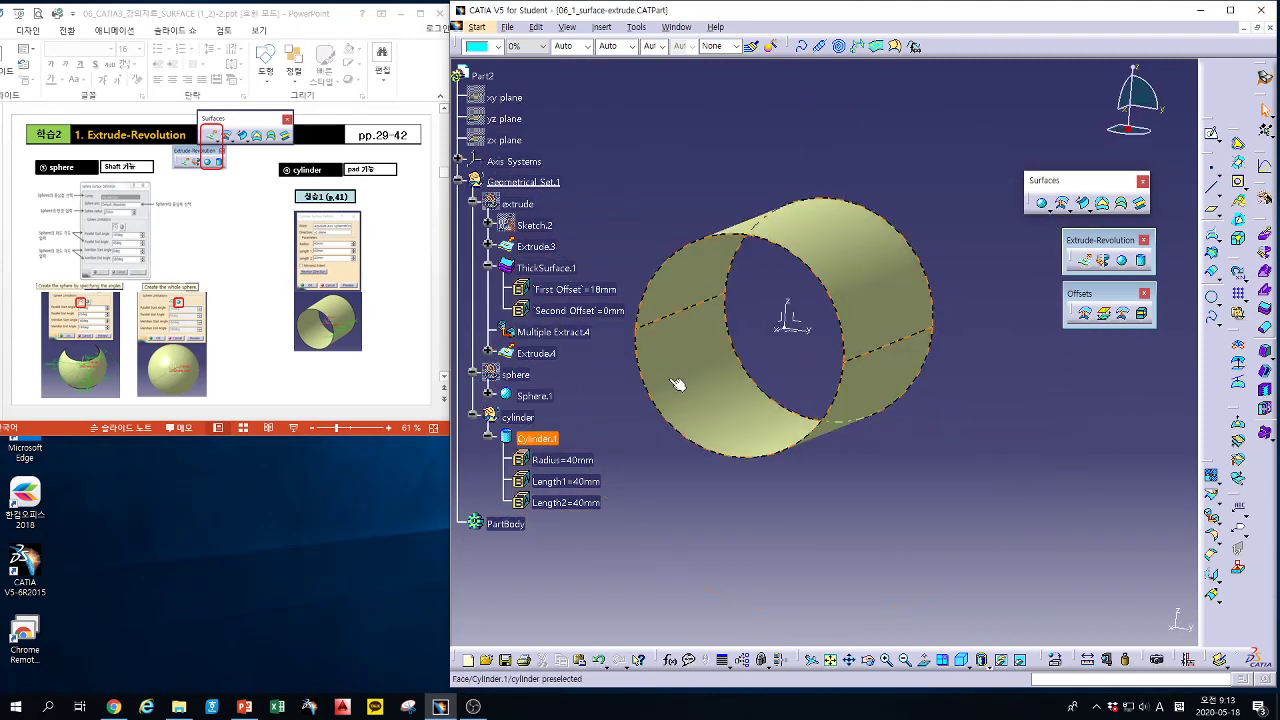
right_click(842, 242)
click(876, 282)
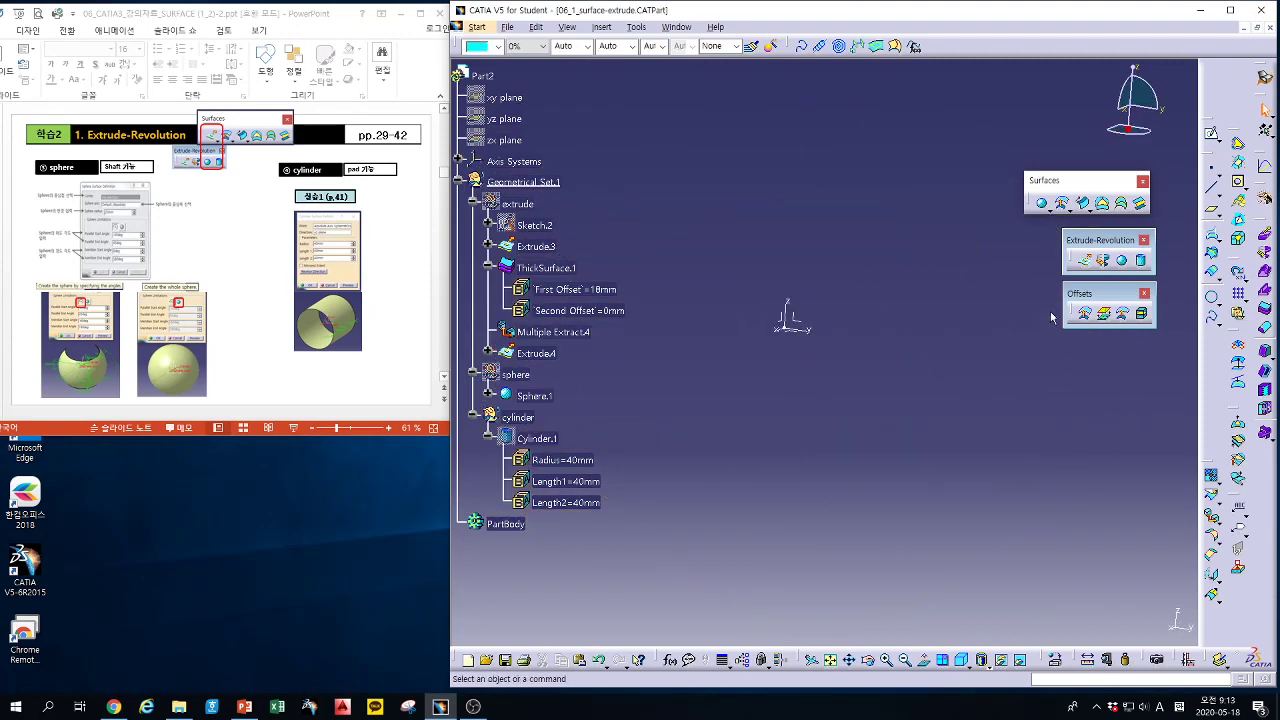
Start a cylinder surface centred on the absolute axis system origin with the Y Component as its direction
click(1139, 261)
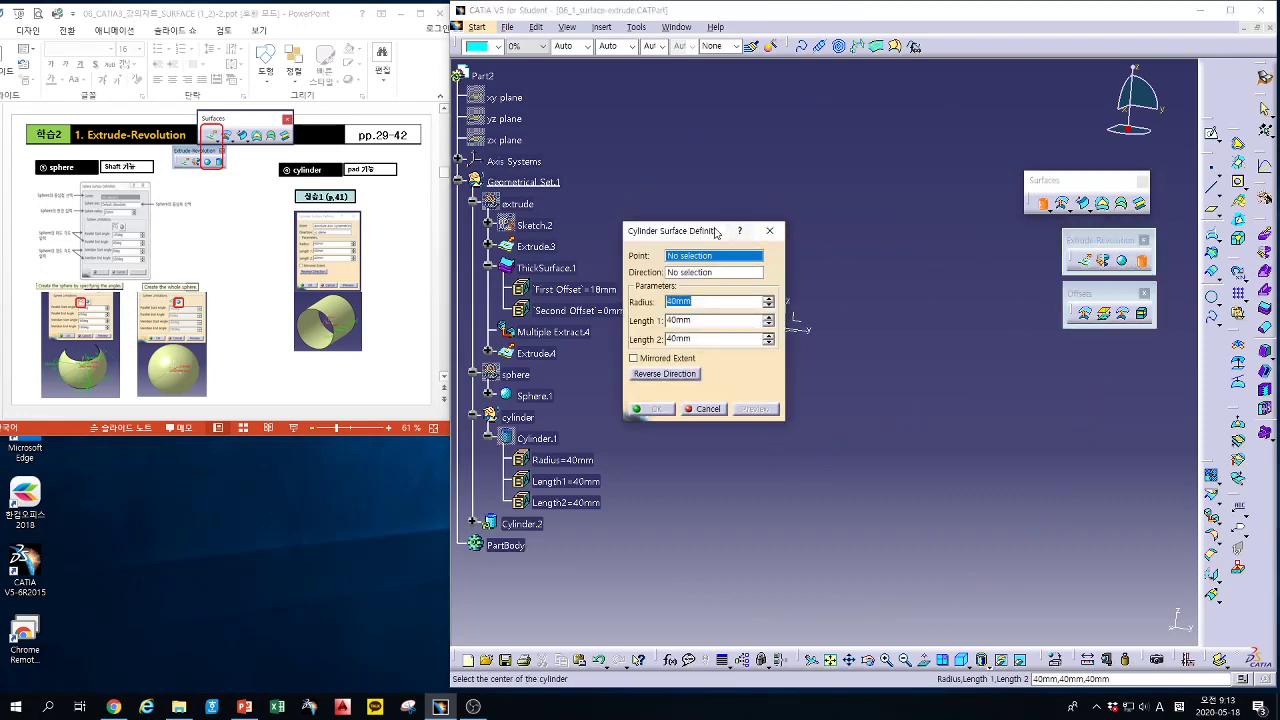
drag(690, 231, 1007, 325)
click(789, 328)
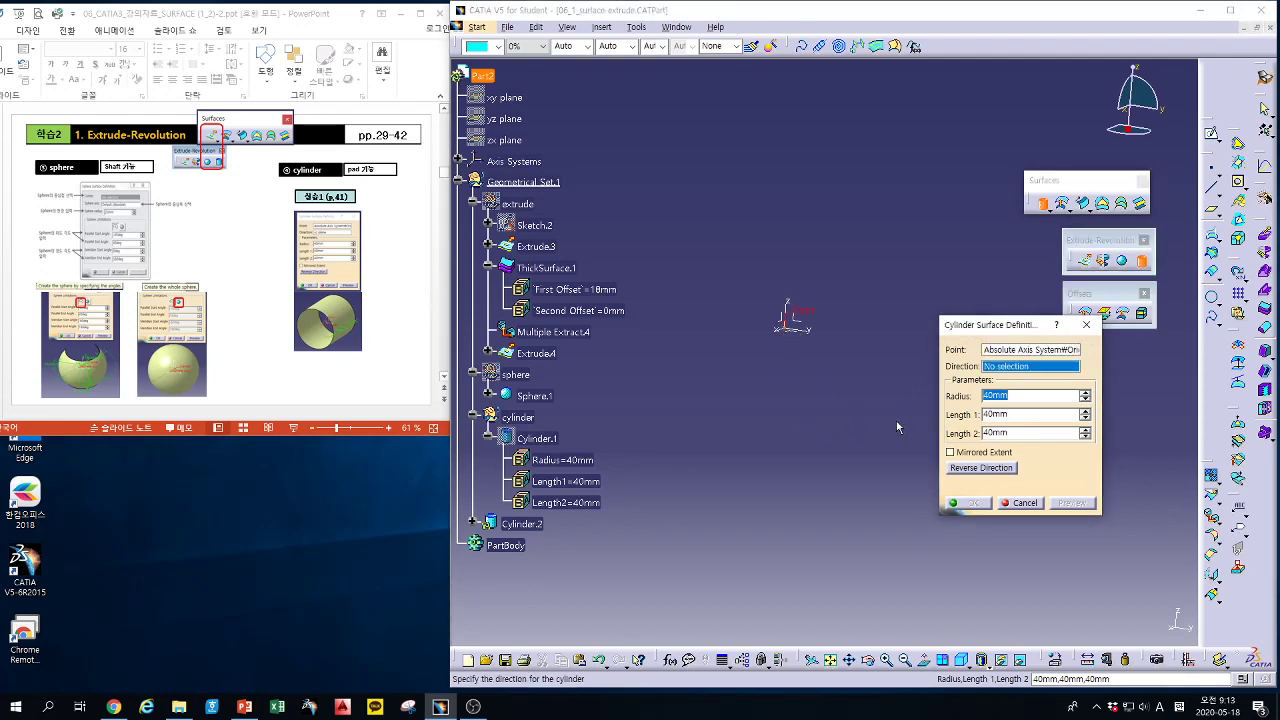
middle_drag(786, 448, 806, 395)
right_click(1025, 371)
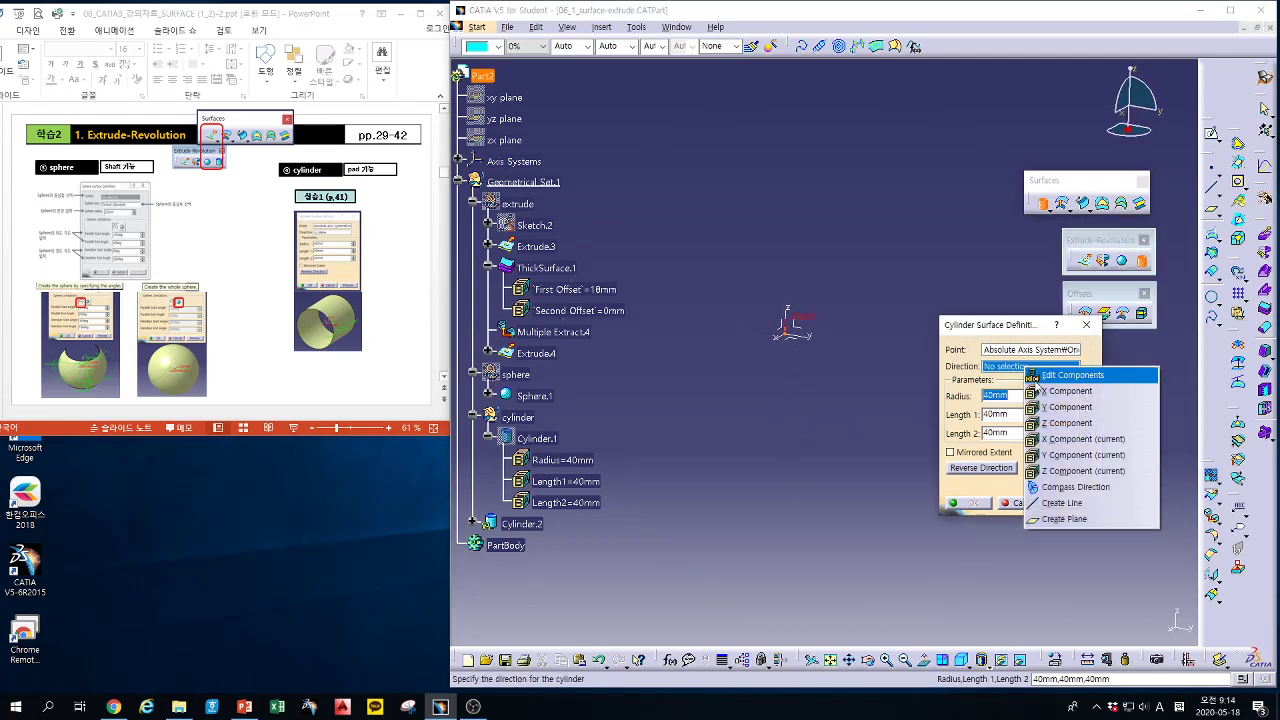
click(1045, 408)
middle_drag(897, 434, 921, 389)
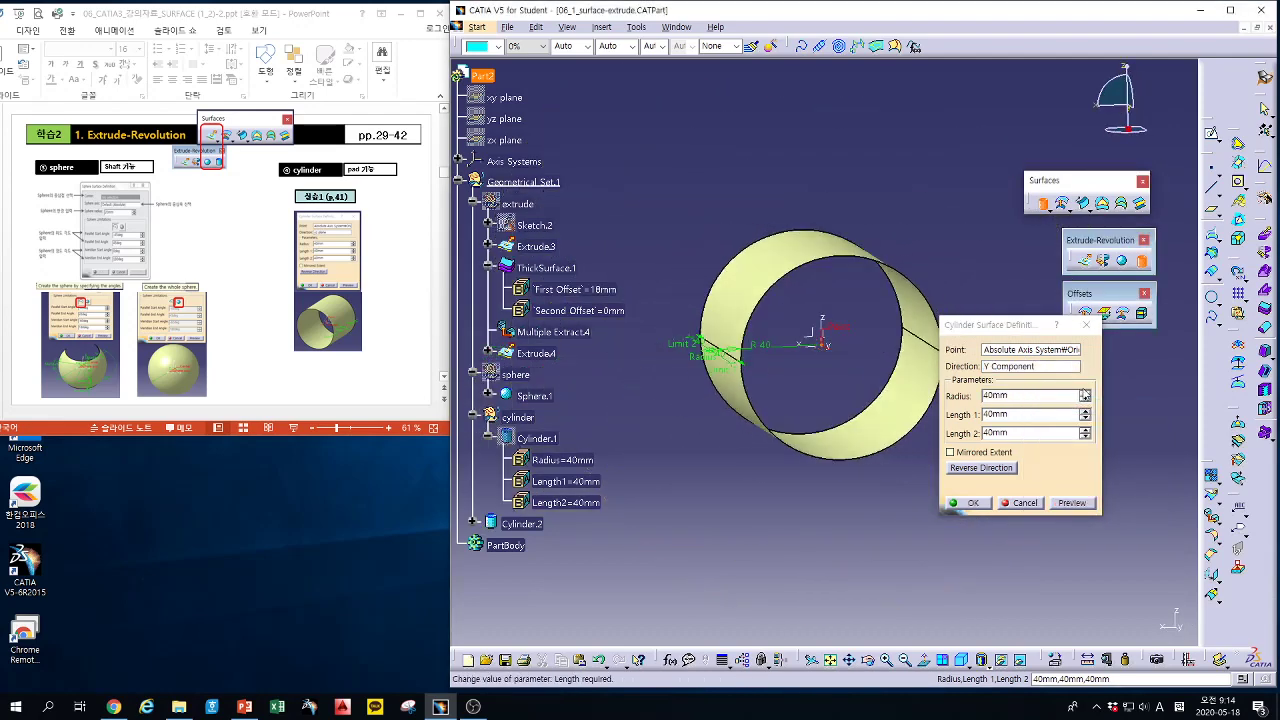
Try a cylinder radius of 28 mm with lengths of 57 mm and 54 mm, then Mirrored Extent, and cancel the definition
click(1086, 400)
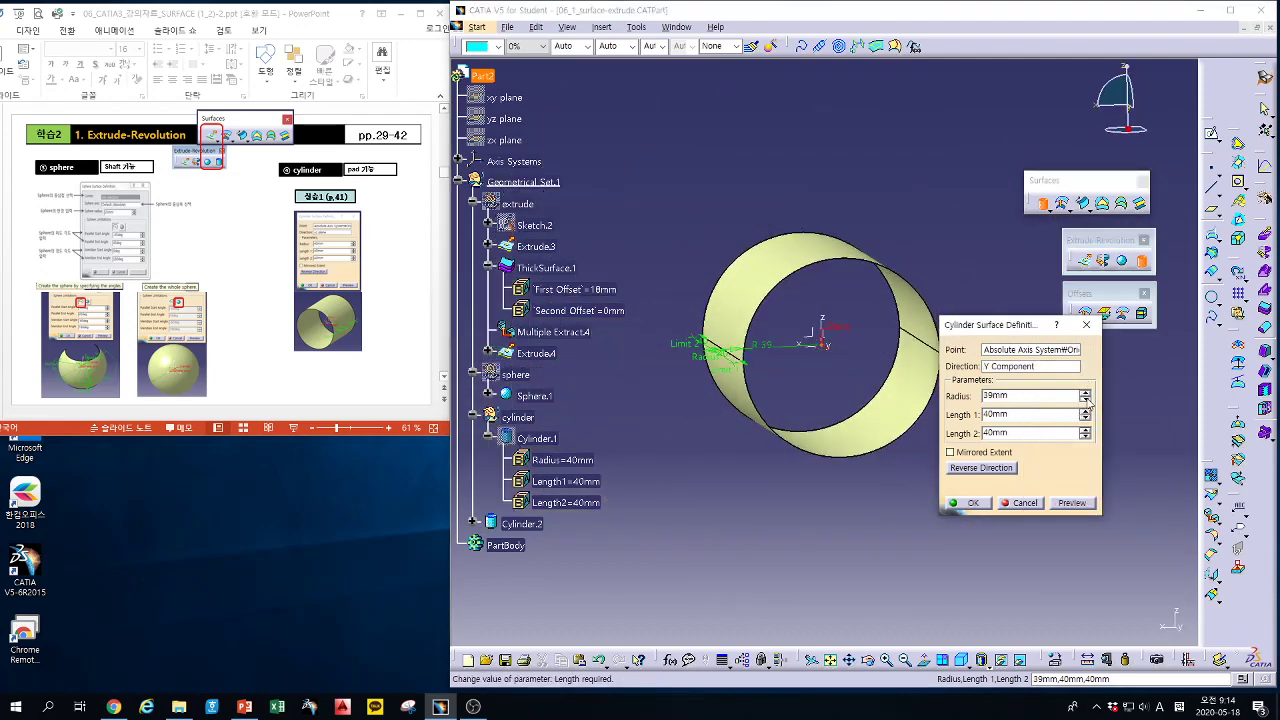
middle_drag(788, 446, 826, 450)
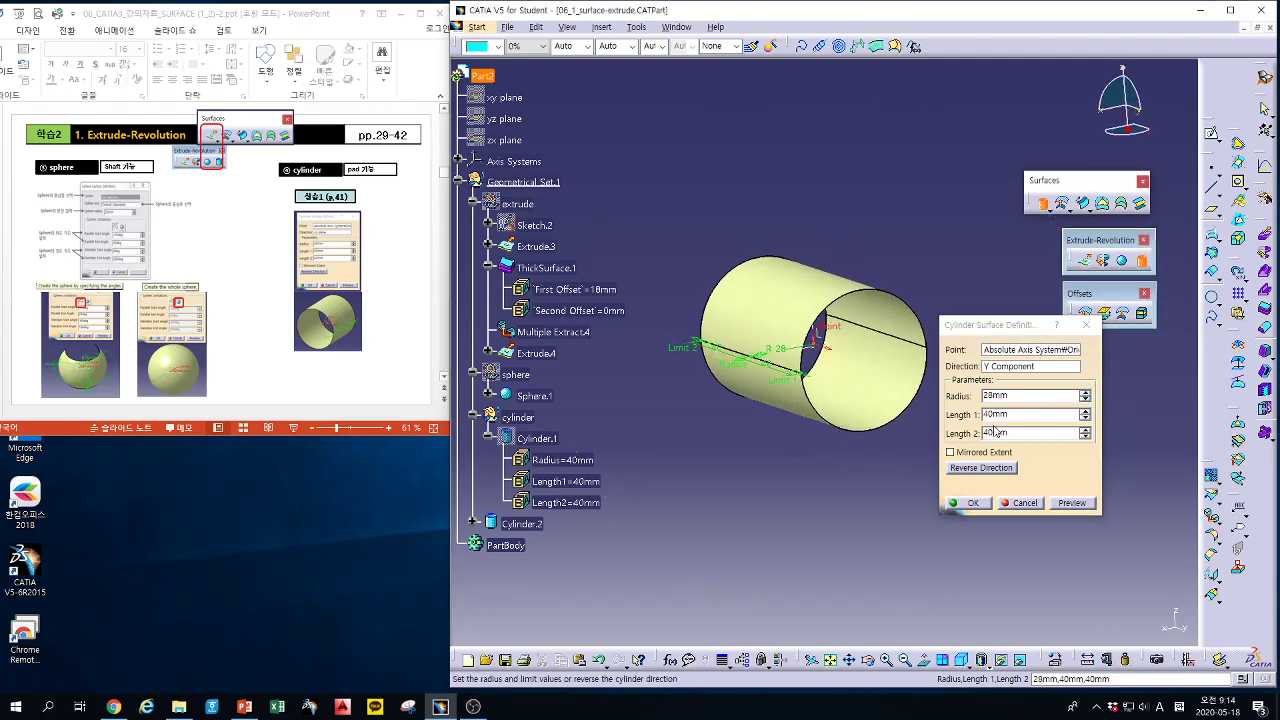
click(1083, 409)
click(1082, 411)
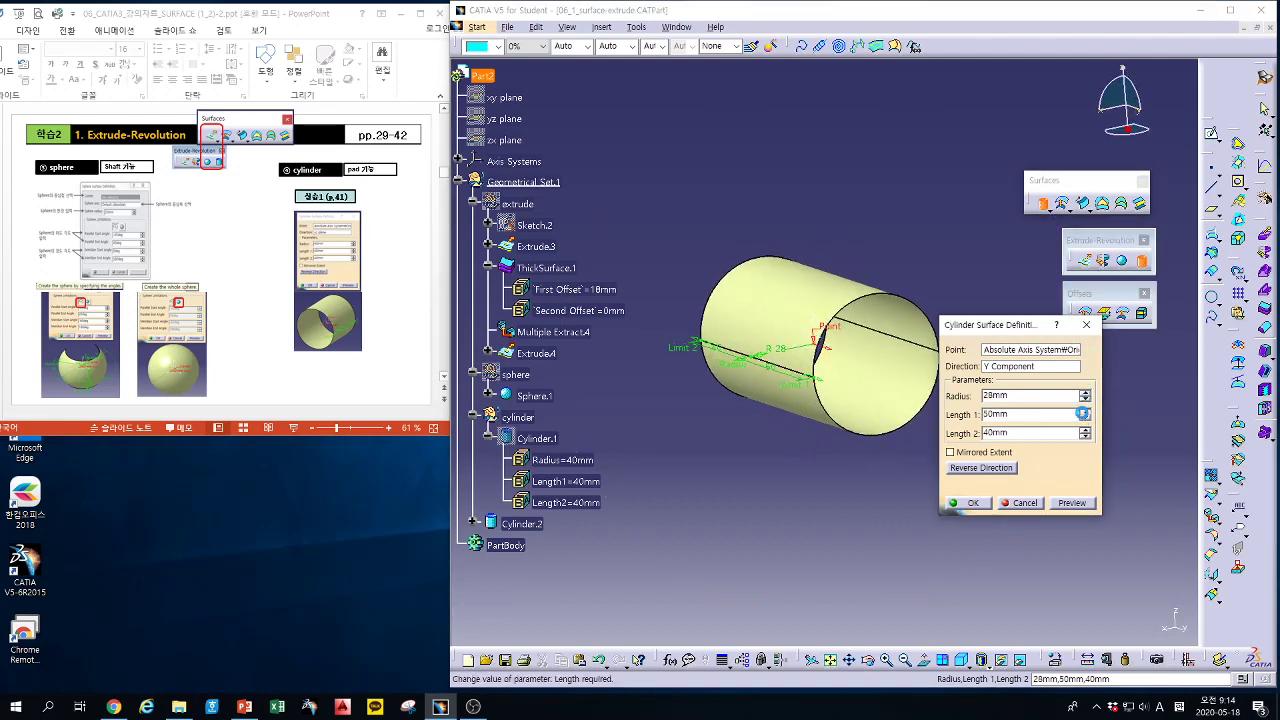
click(1084, 429)
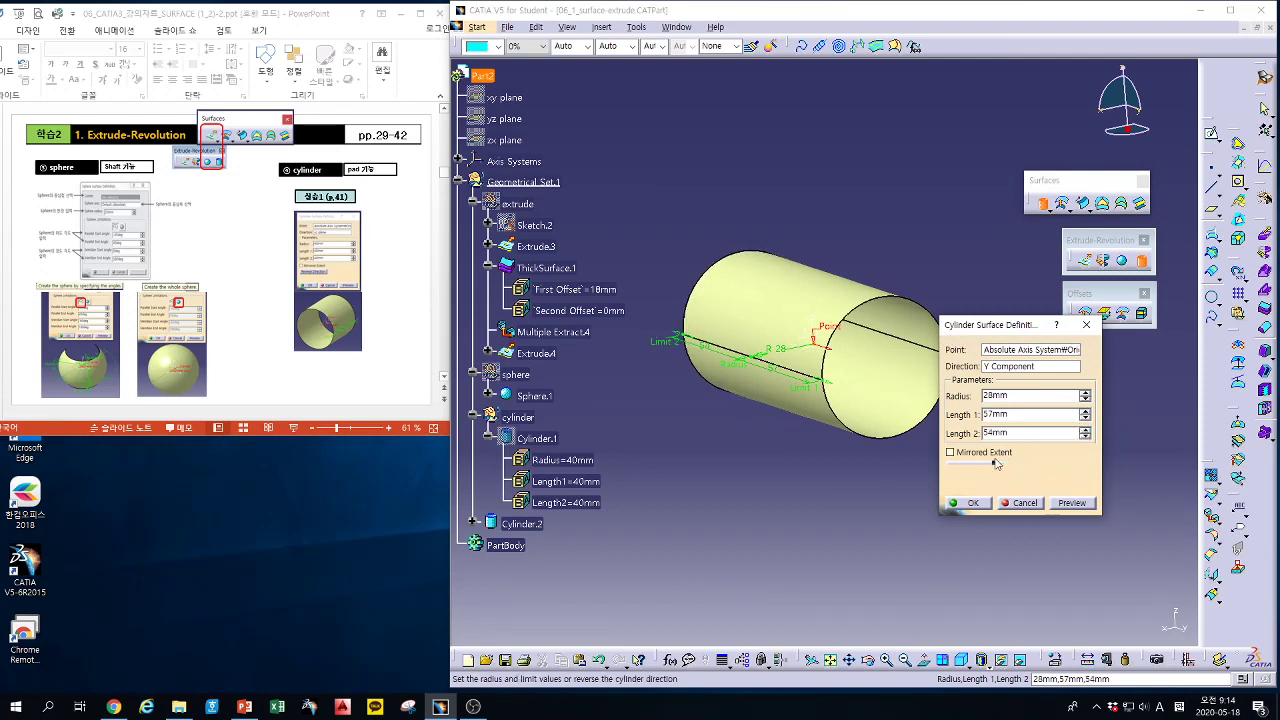
click(996, 455)
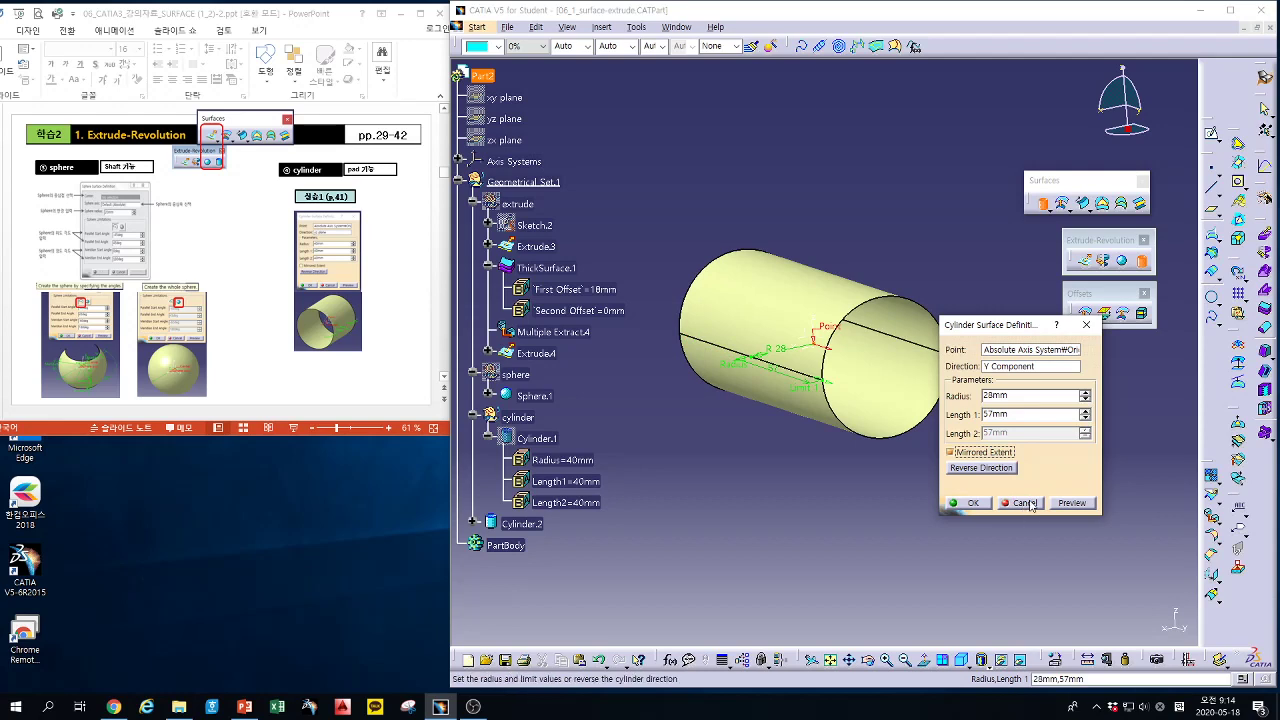
click(1025, 503)
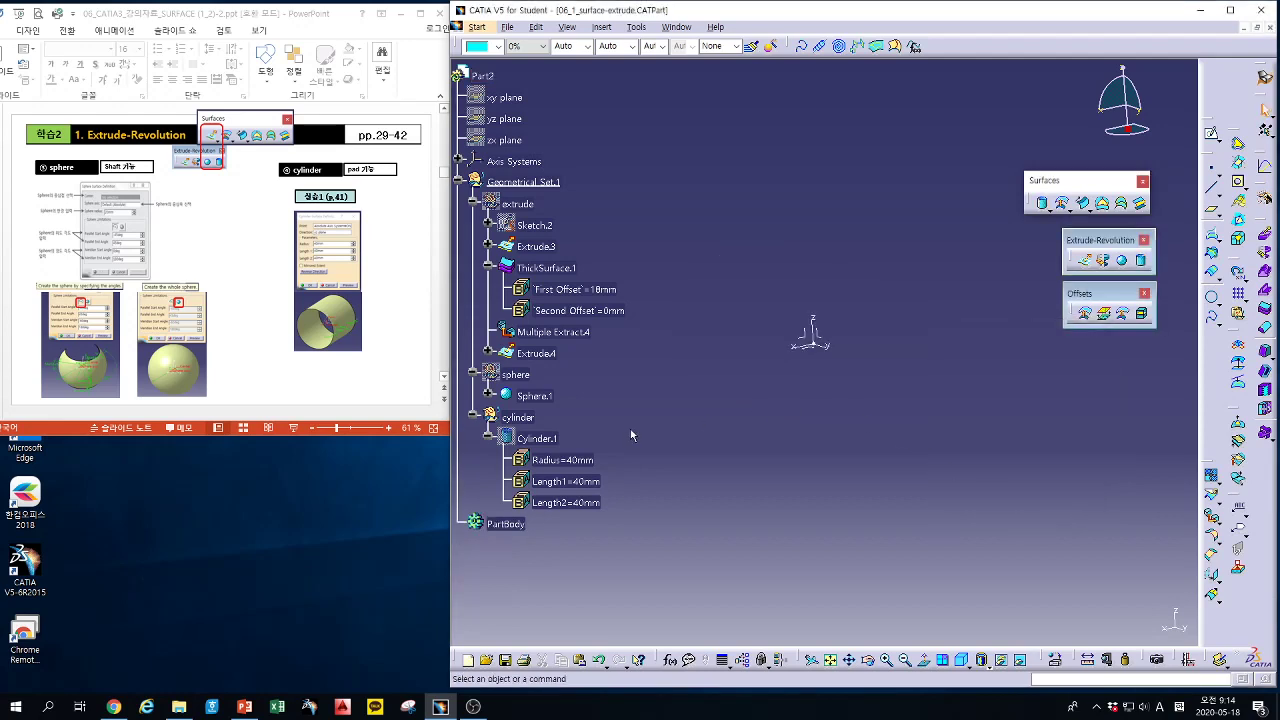
Show the hidden Cylinder.1 surface in the cylinder set
right_click(530, 432)
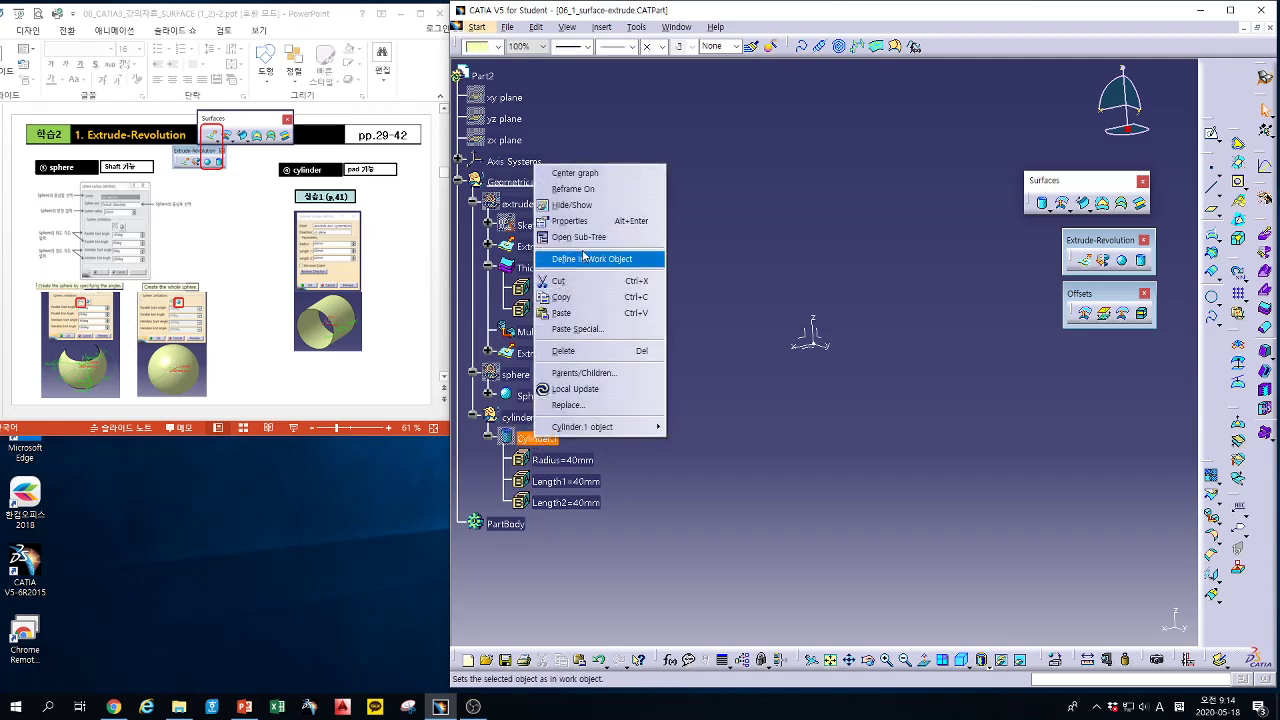
click(578, 206)
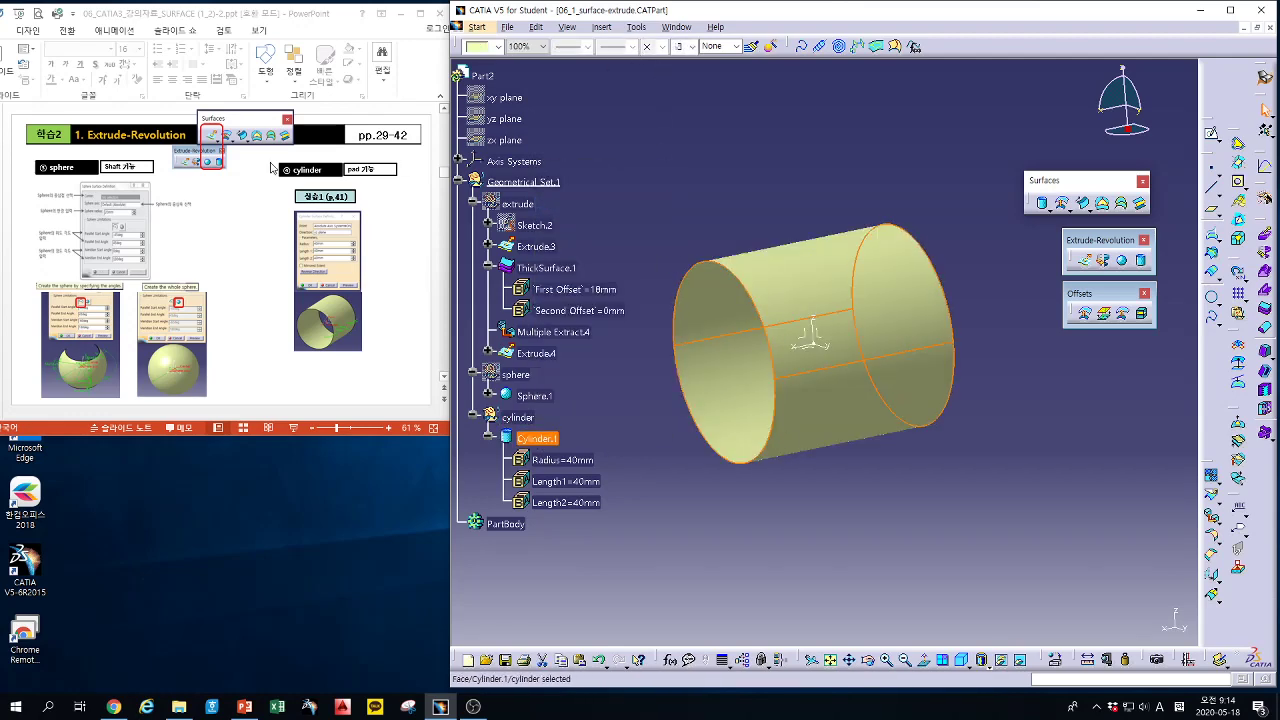
Maximize the PowerPoint window and go to the Offsets slide that explains the offset surface
click(420, 14)
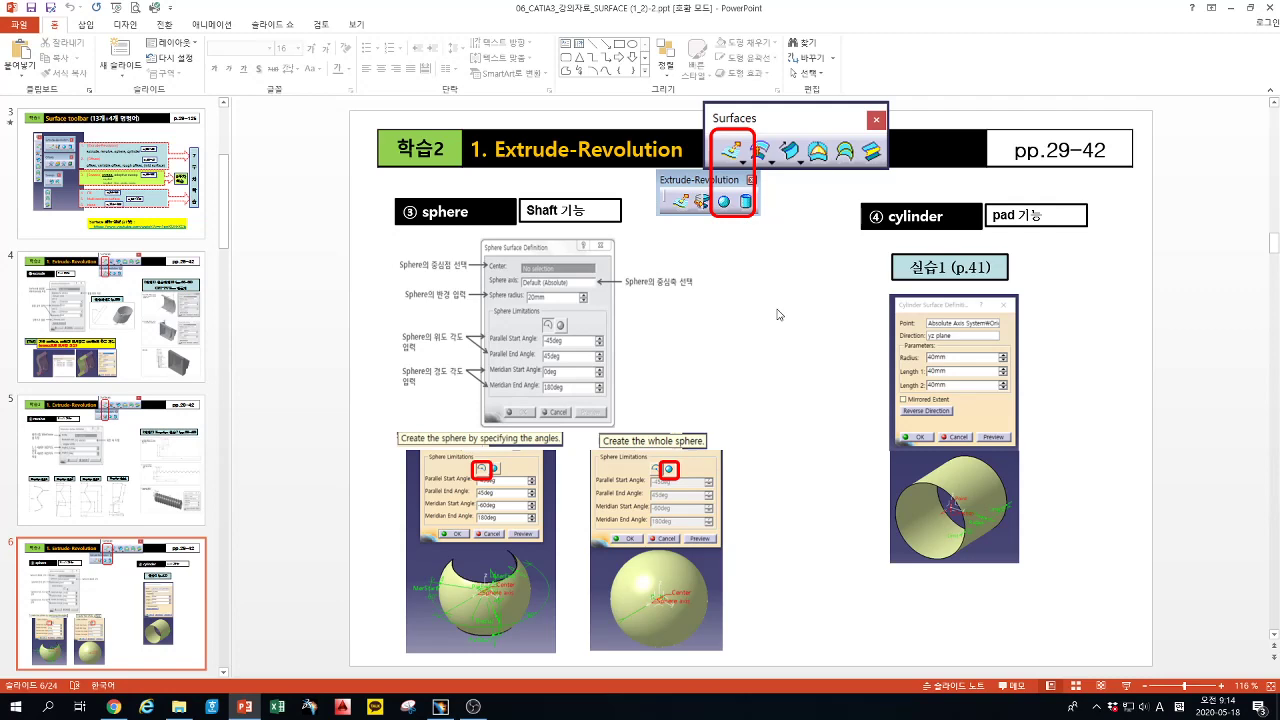
scroll(780, 315, down, 1)
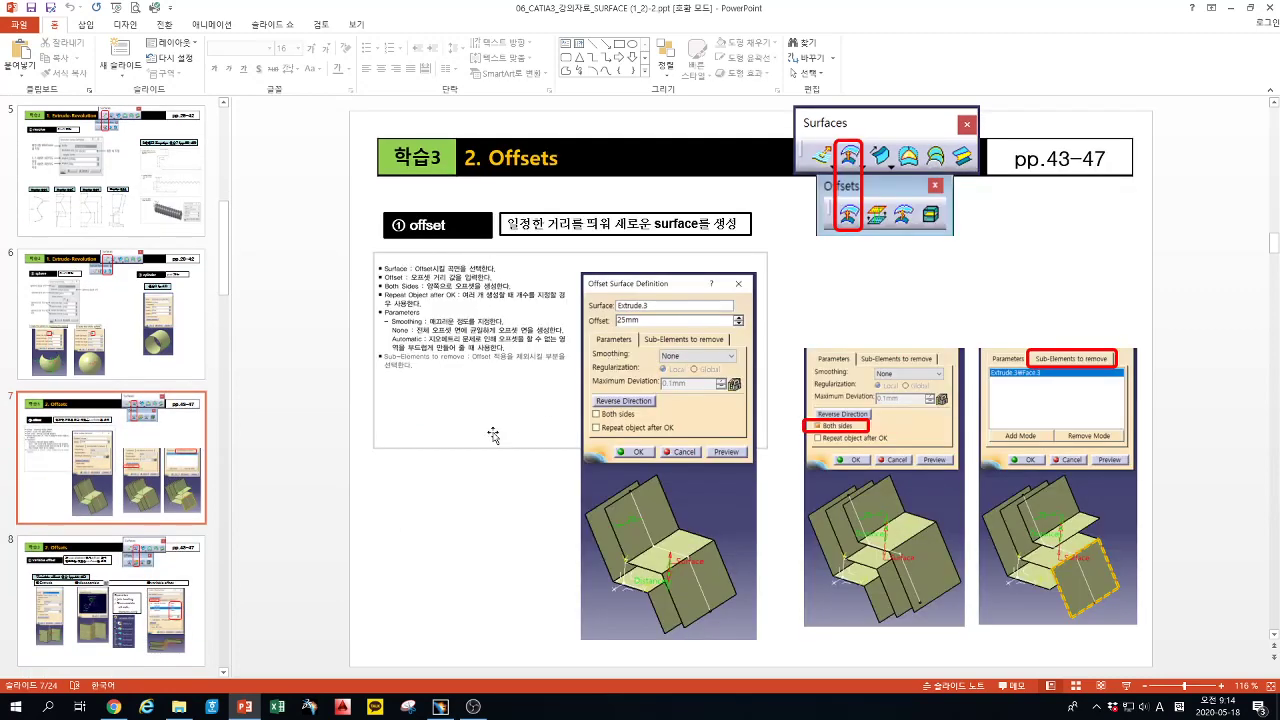
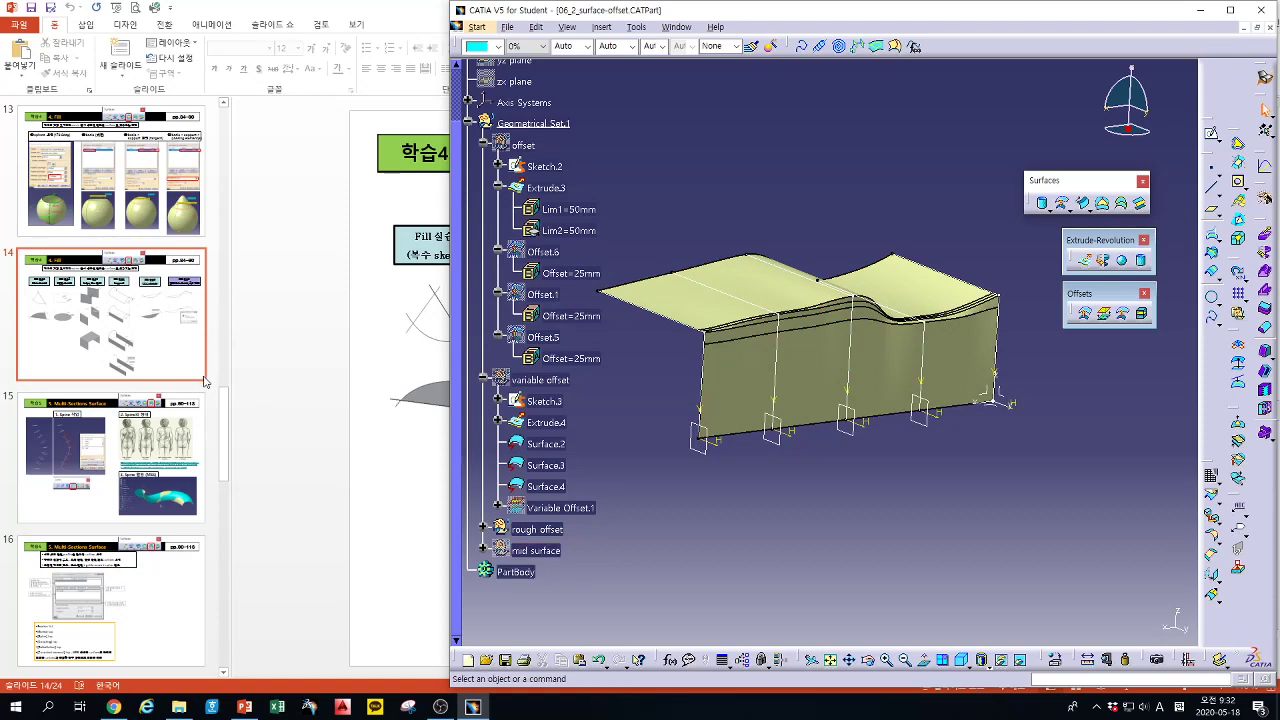
Show the mid surface geometrical set and hide the rough offset set in the surface-offset part
scroll(204, 381, up, 5)
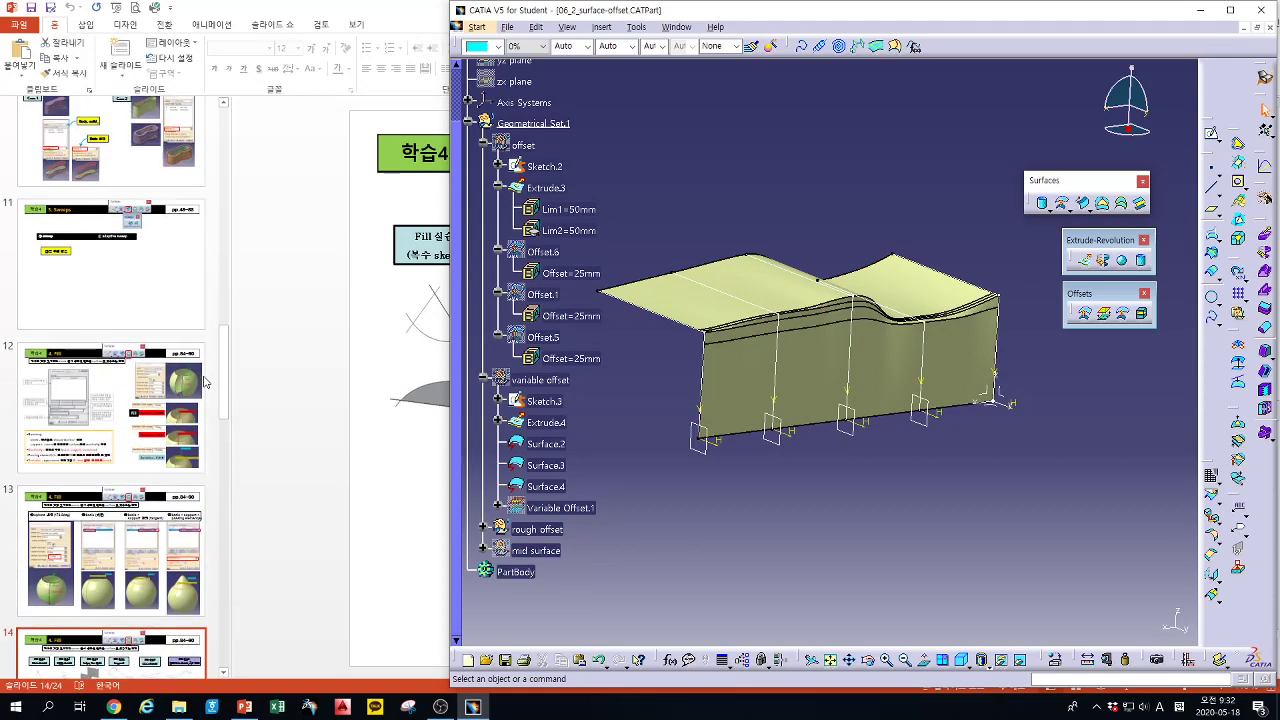
scroll(204, 381, up, 2)
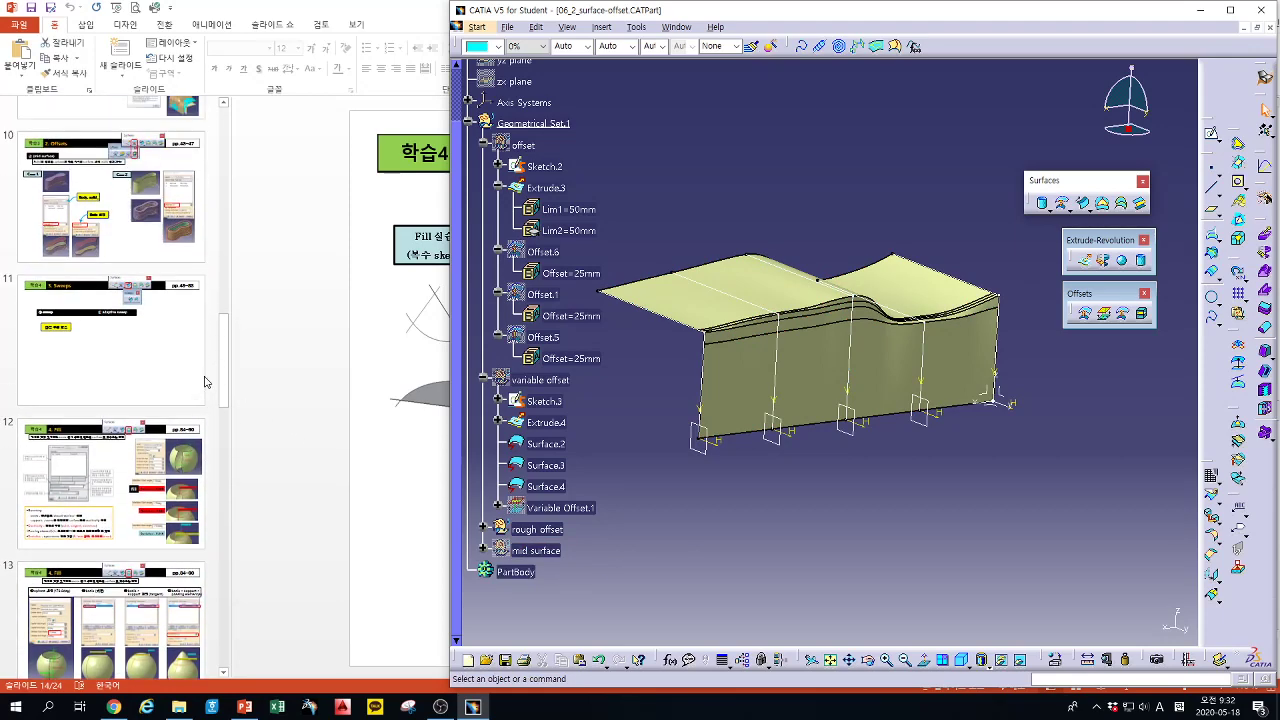
right_click(541, 554)
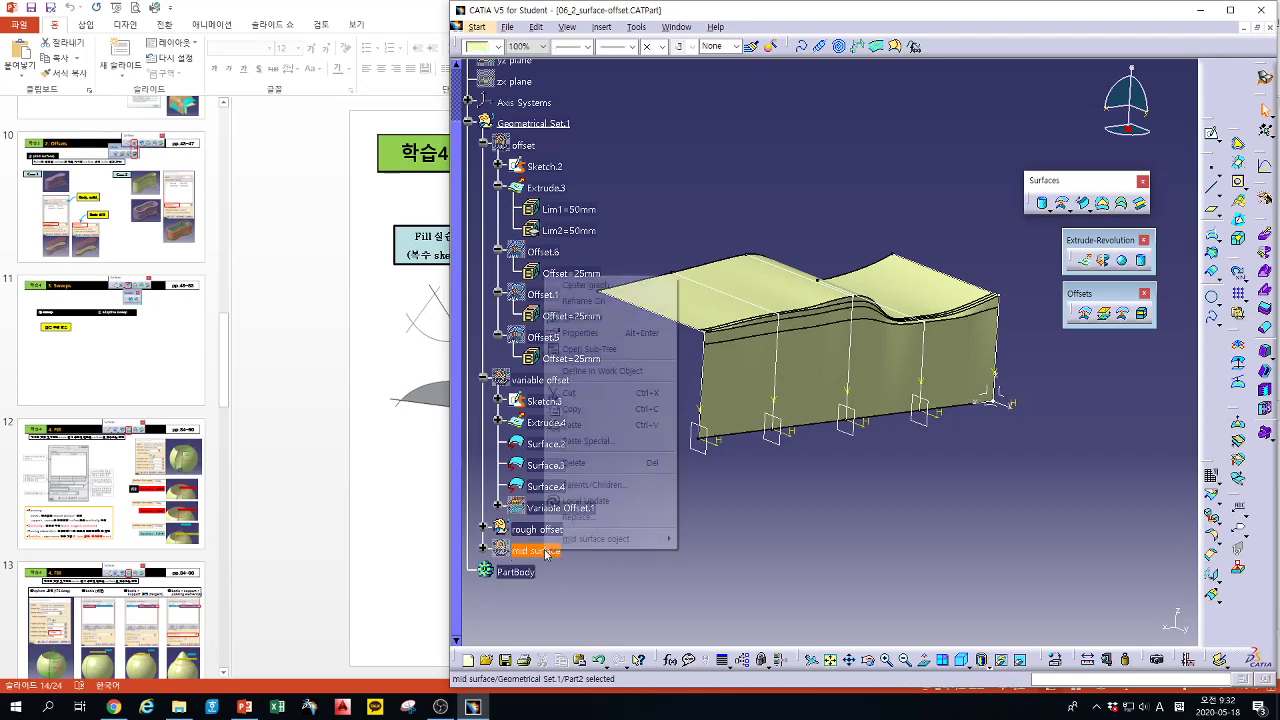
click(591, 319)
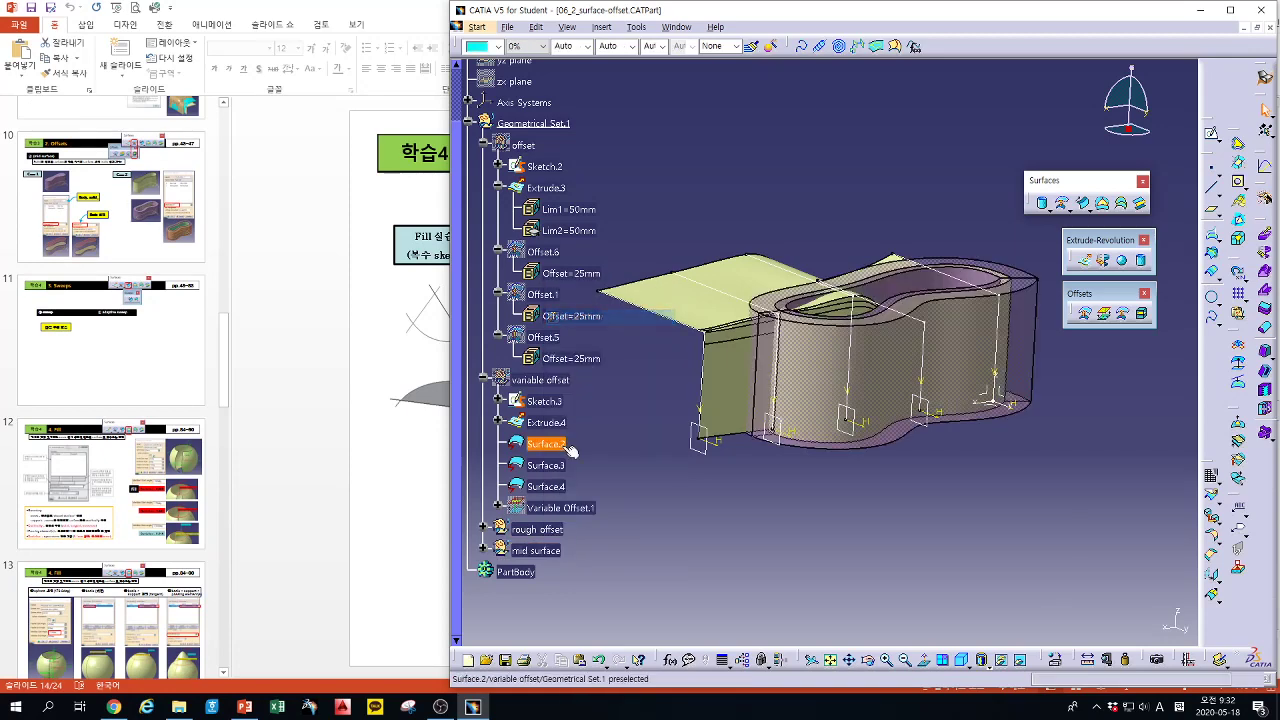
right_click(541, 530)
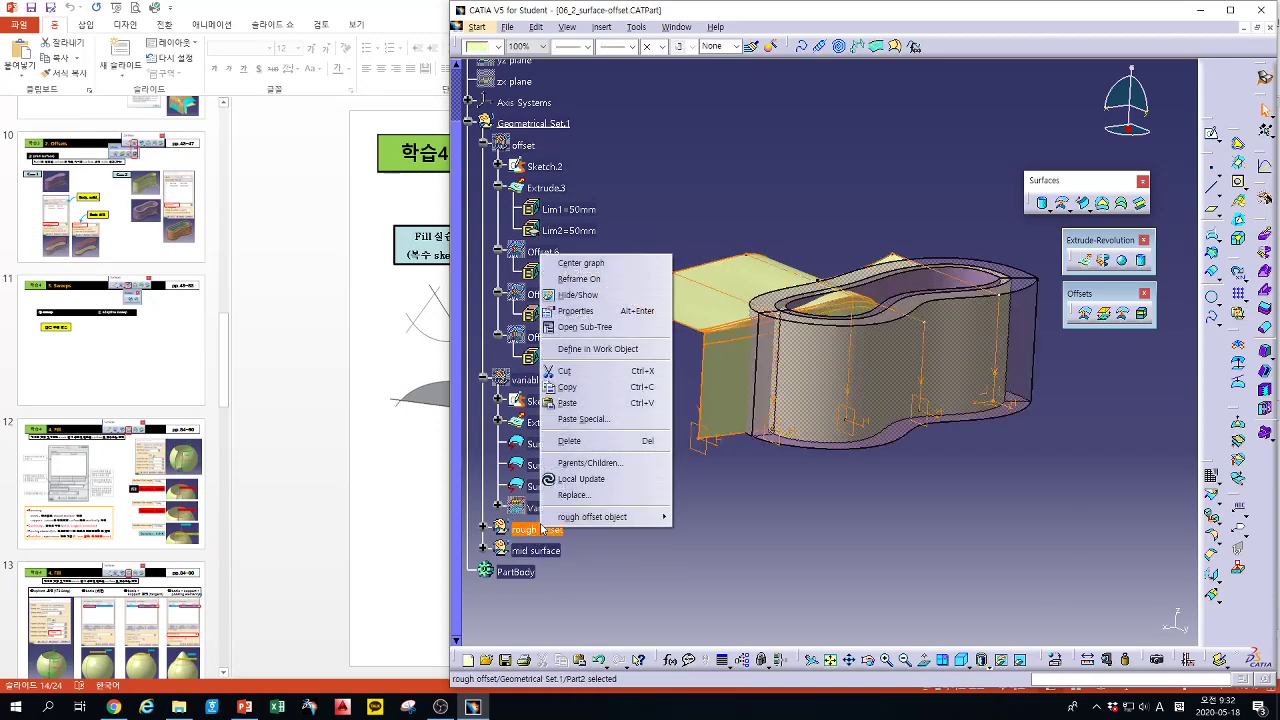
click(578, 295)
middle_drag(750, 508, 791, 568)
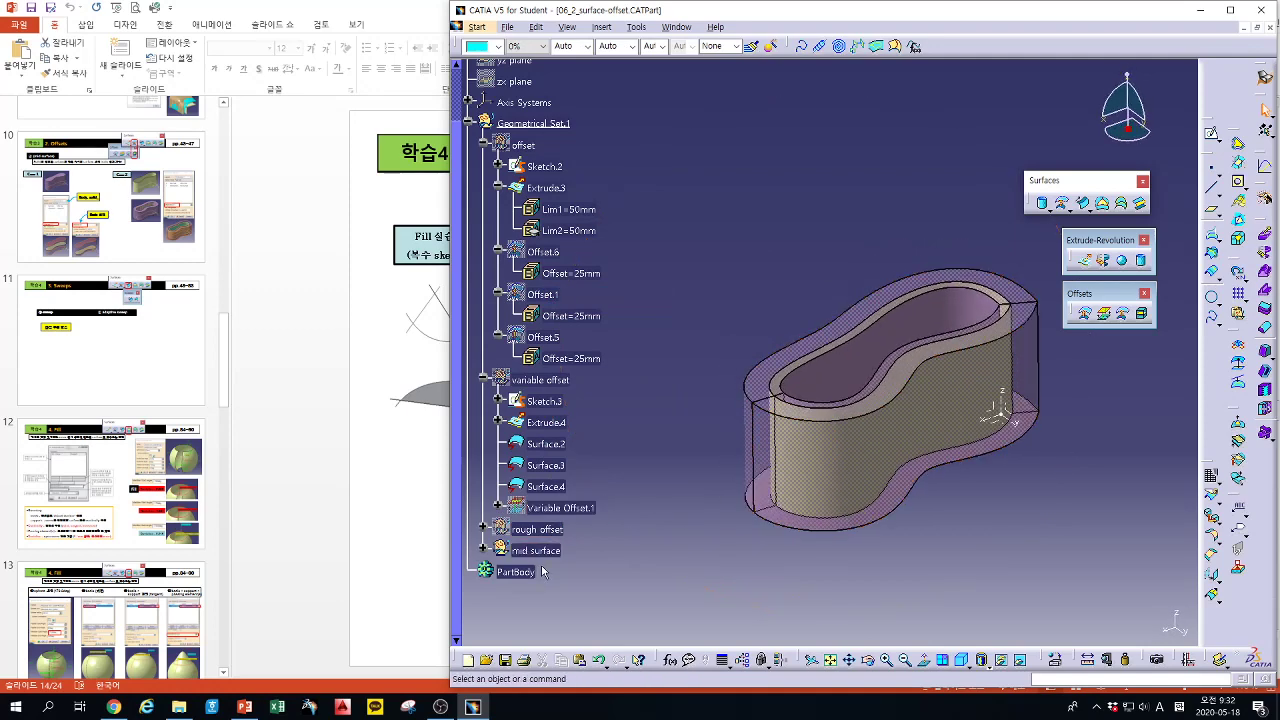
Expand the mid surface set in the tree and hide its Mid Surface.2 feature
click(483, 550)
scroll(483, 549, down, 1)
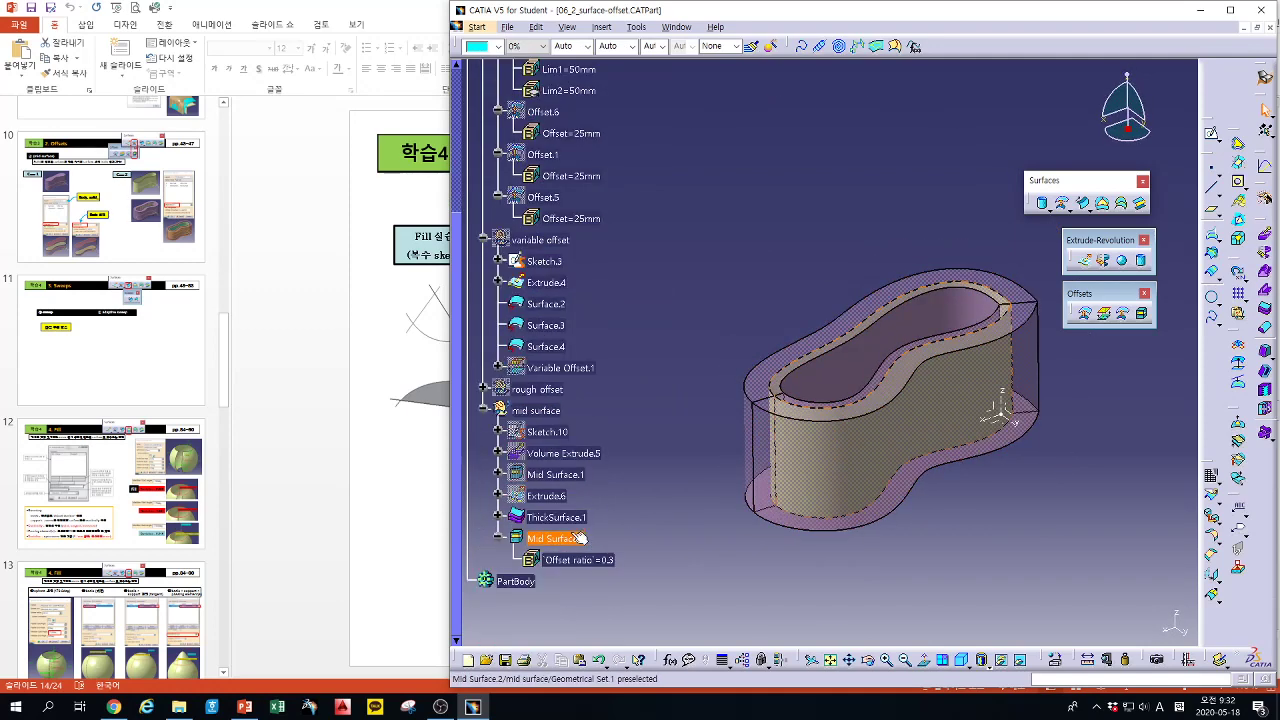
right_click(556, 538)
click(618, 314)
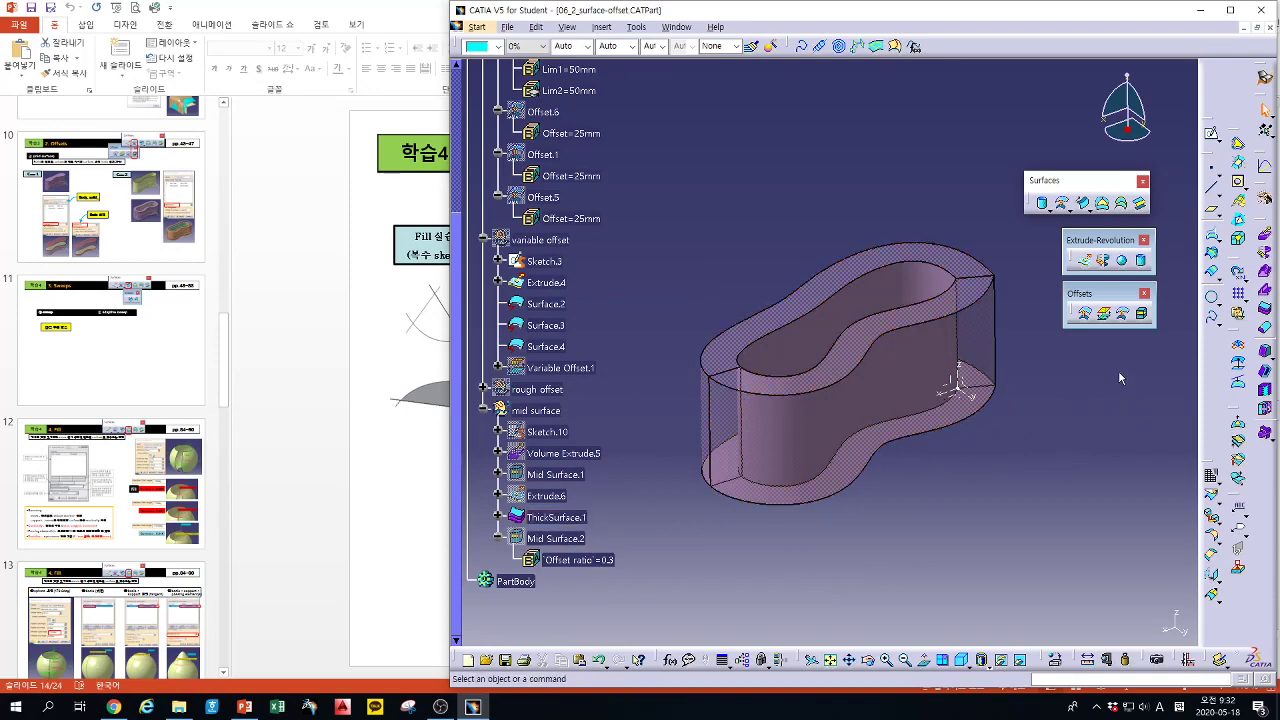
Preview a Face Pairs mid surface of ThickSurface.1 between its top and bottom faces with an offset ratio of 0.9
click(1144, 316)
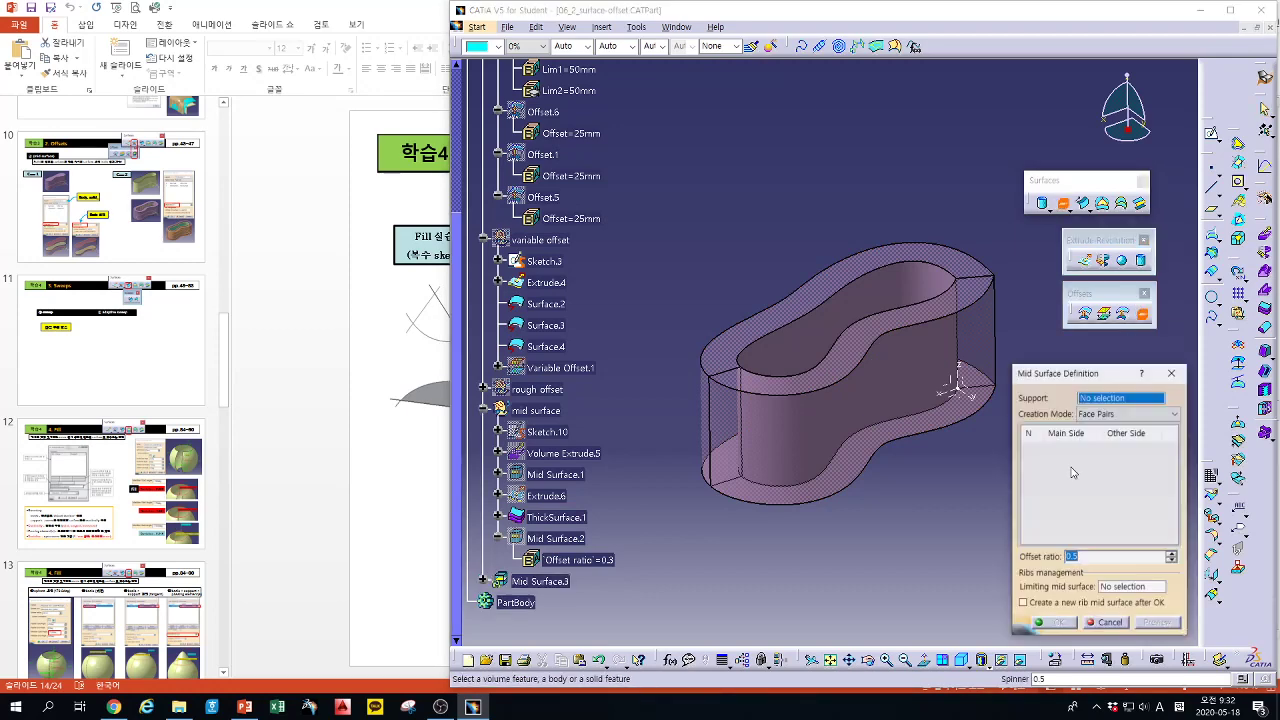
click(935, 368)
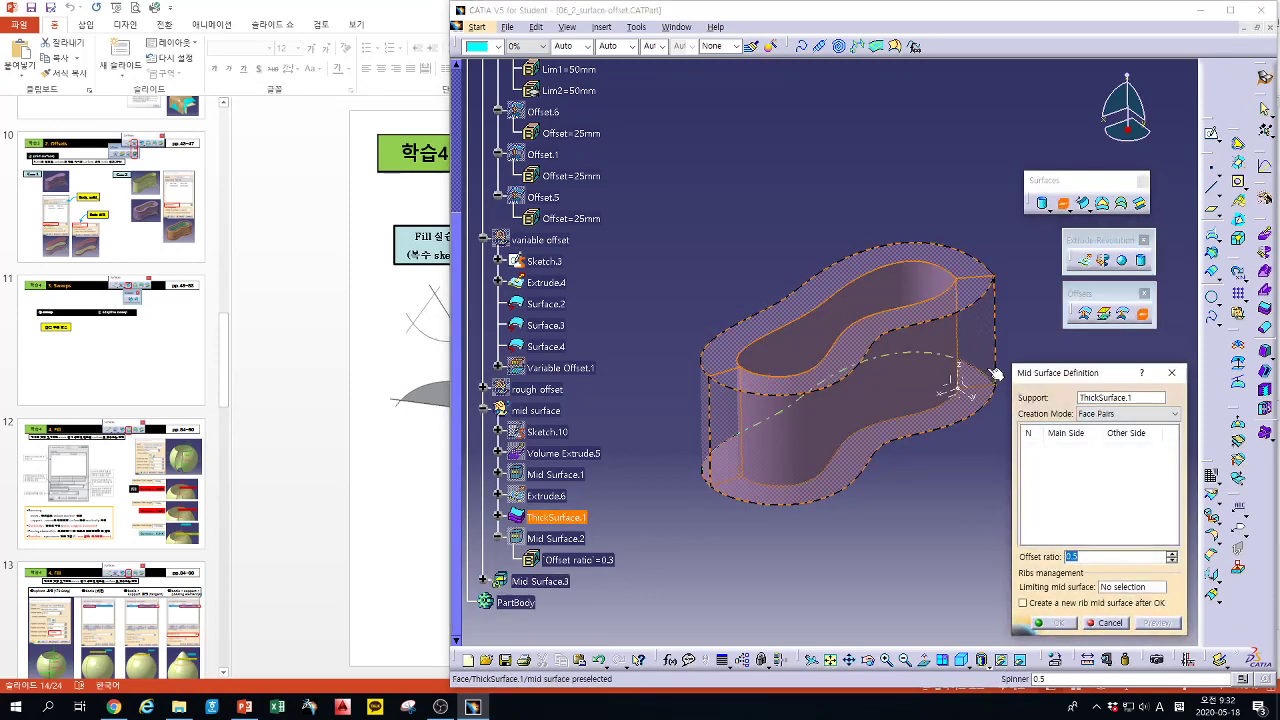
click(975, 274)
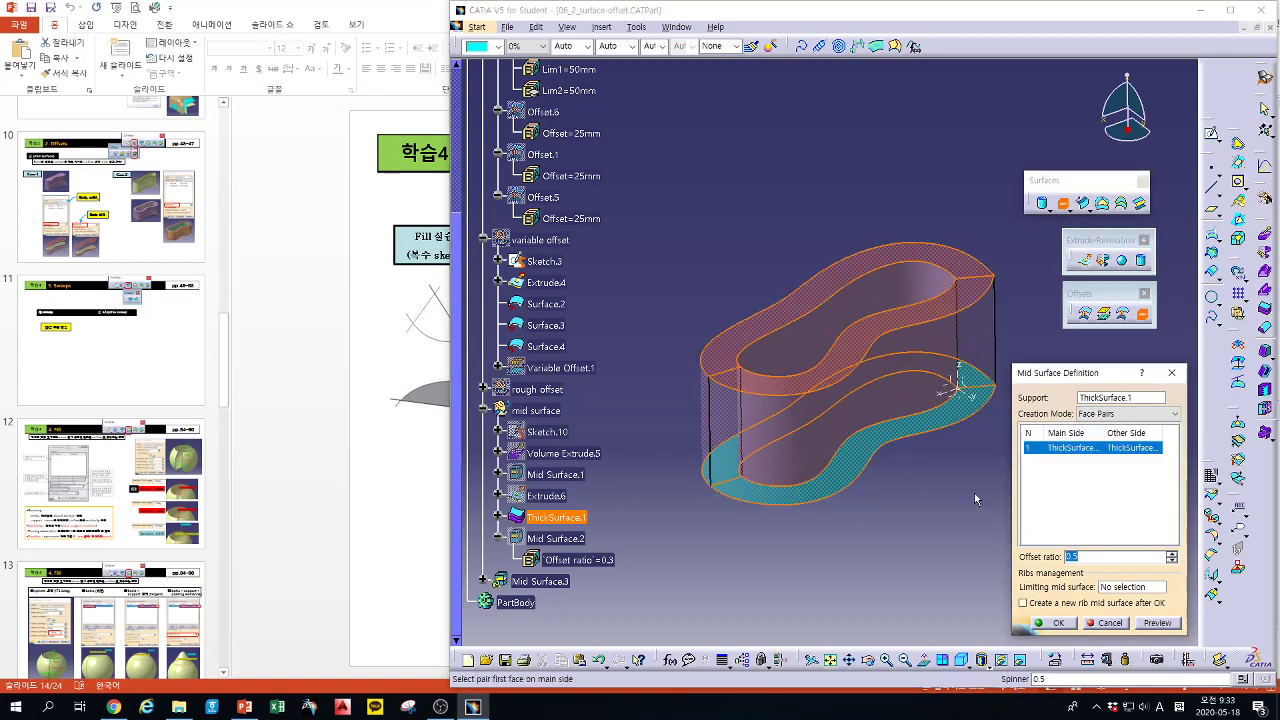
click(1157, 622)
click(1171, 553)
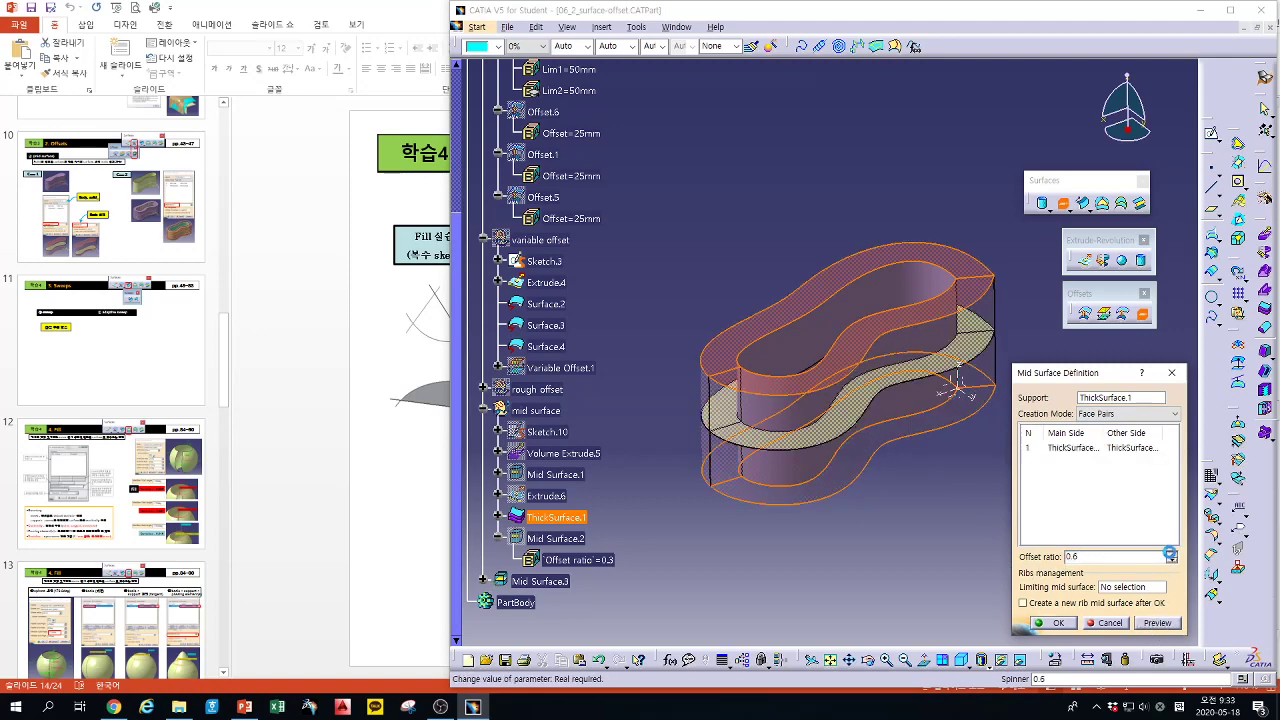
click(1157, 622)
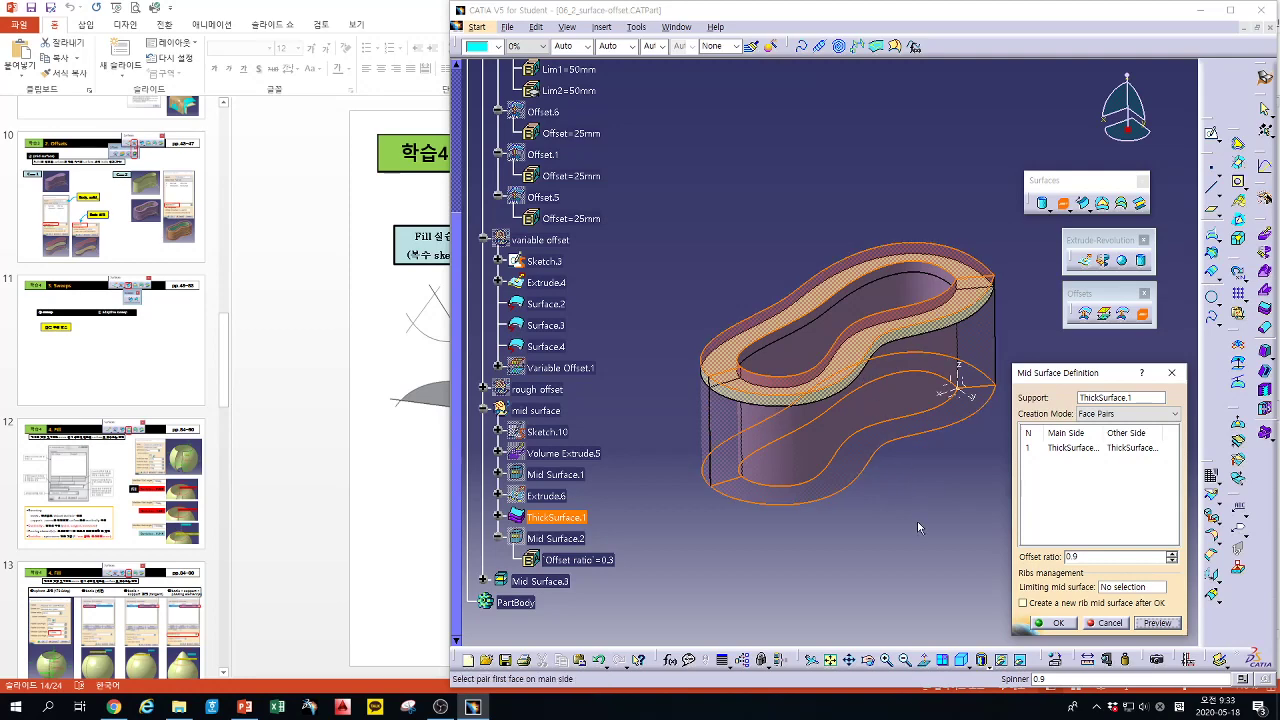
Remove the top and bottom face pair from the mid surface definition
click(1061, 451)
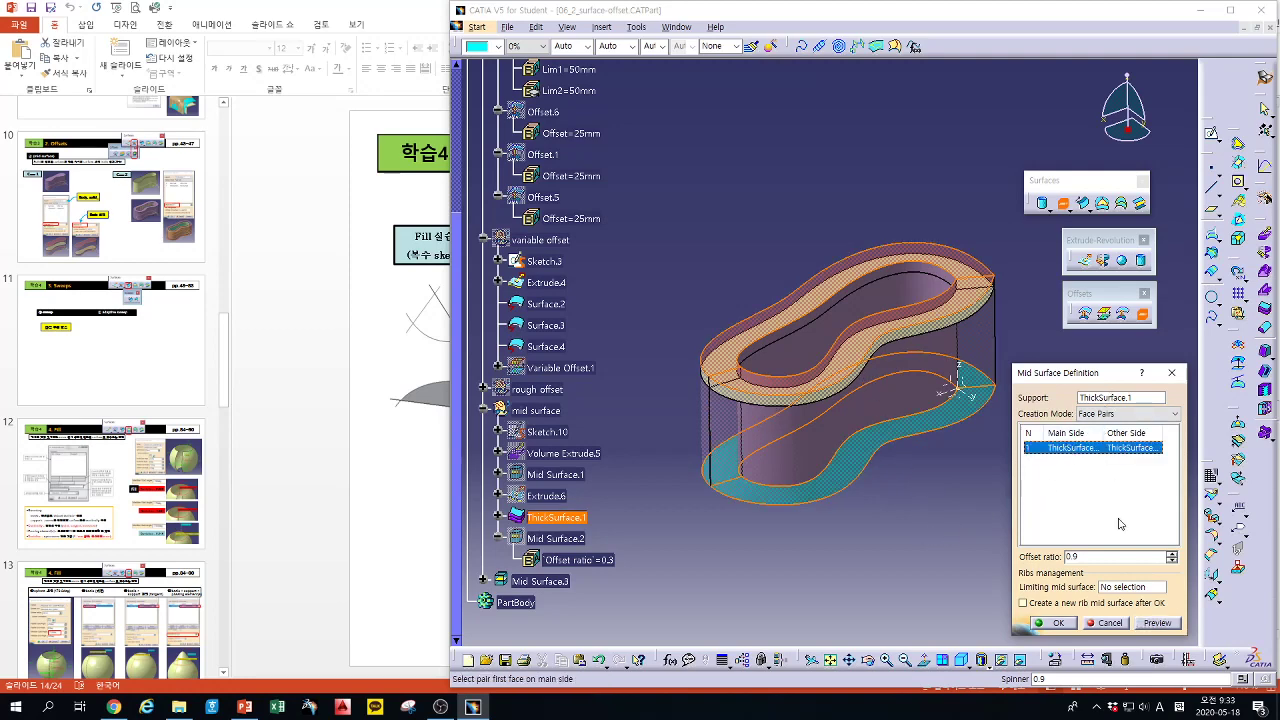
right_click(1077, 452)
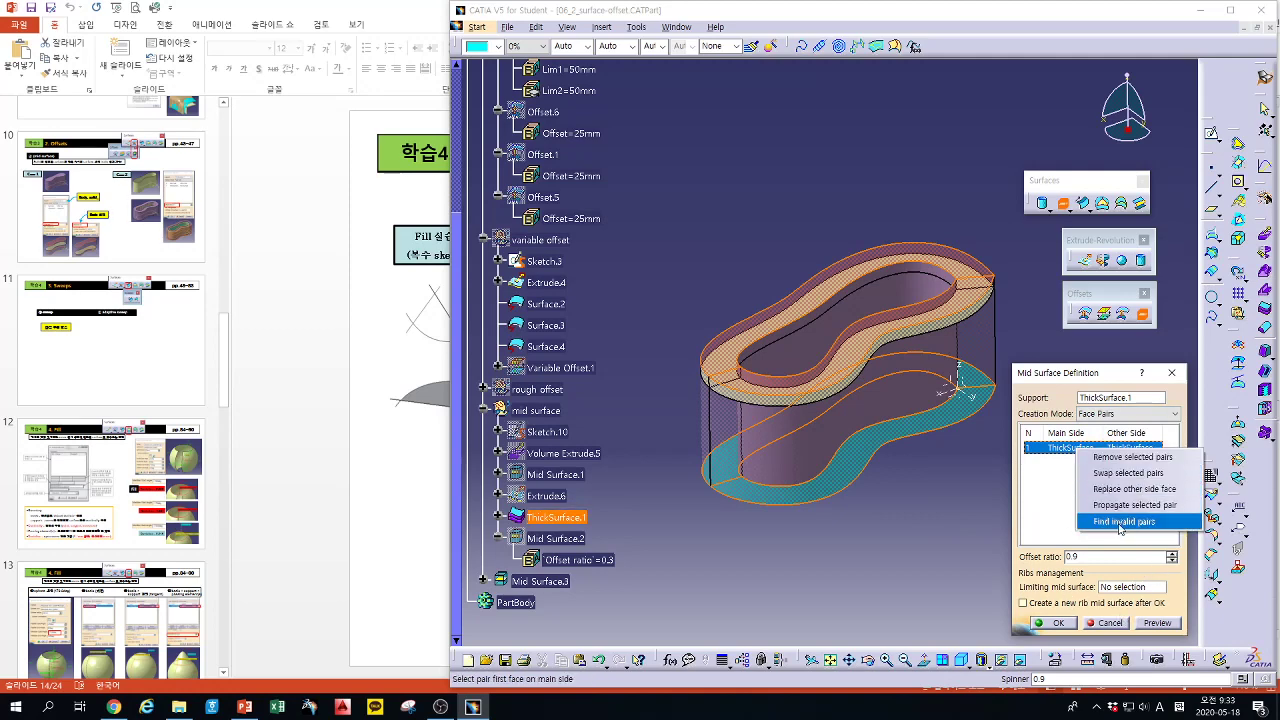
click(1120, 458)
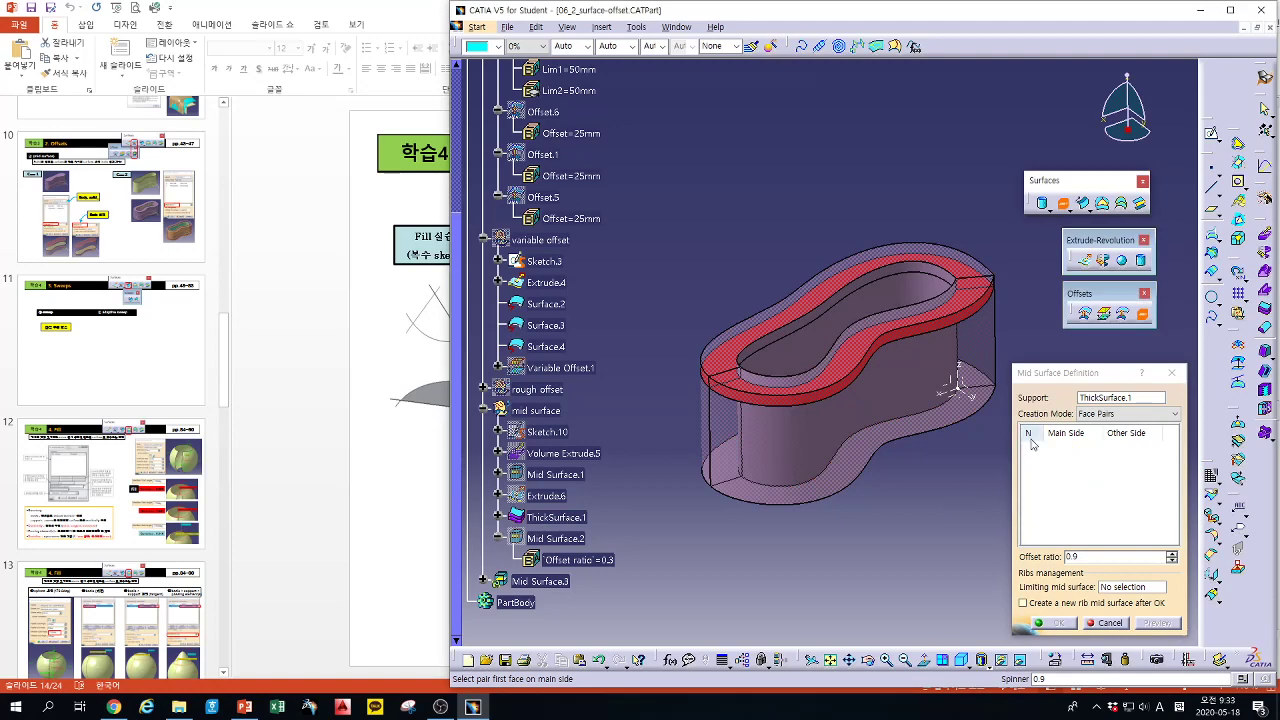
Pair the inner and outer walls of ThickSurface.1, preview the mid surface at an offset ratio of 0.8, and cancel the definition
click(1105, 401)
click(912, 385)
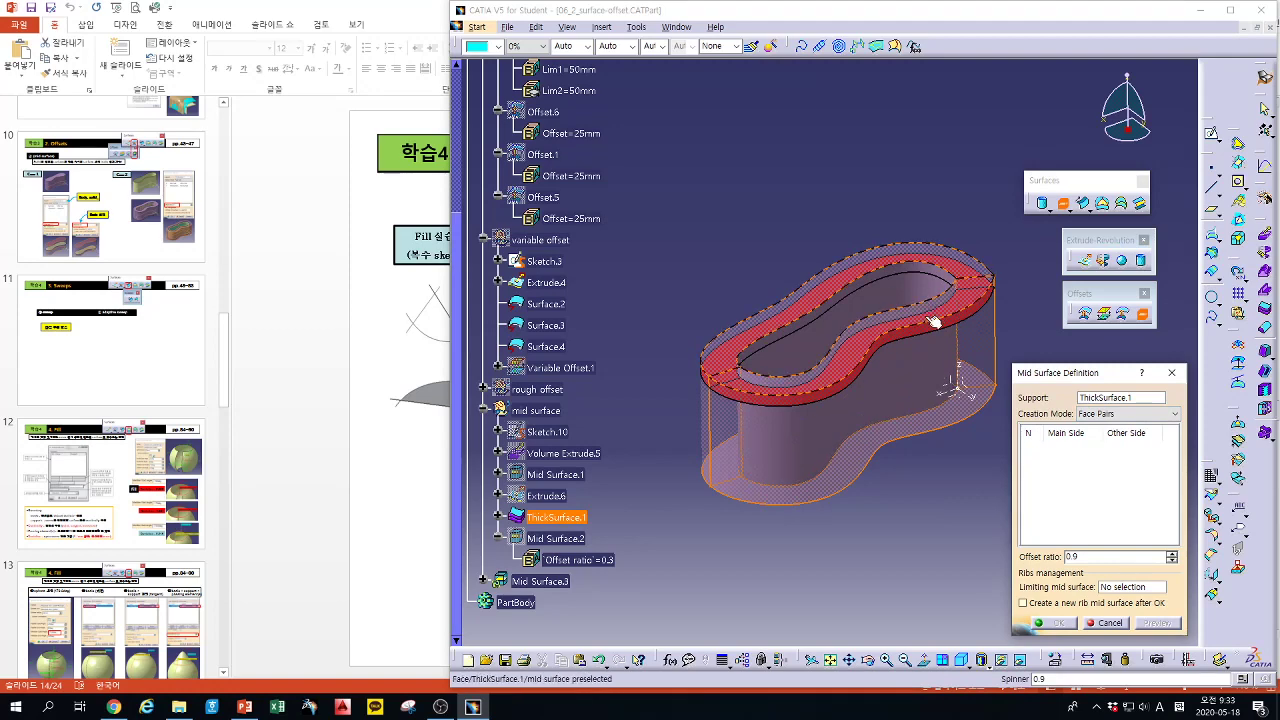
click(916, 375)
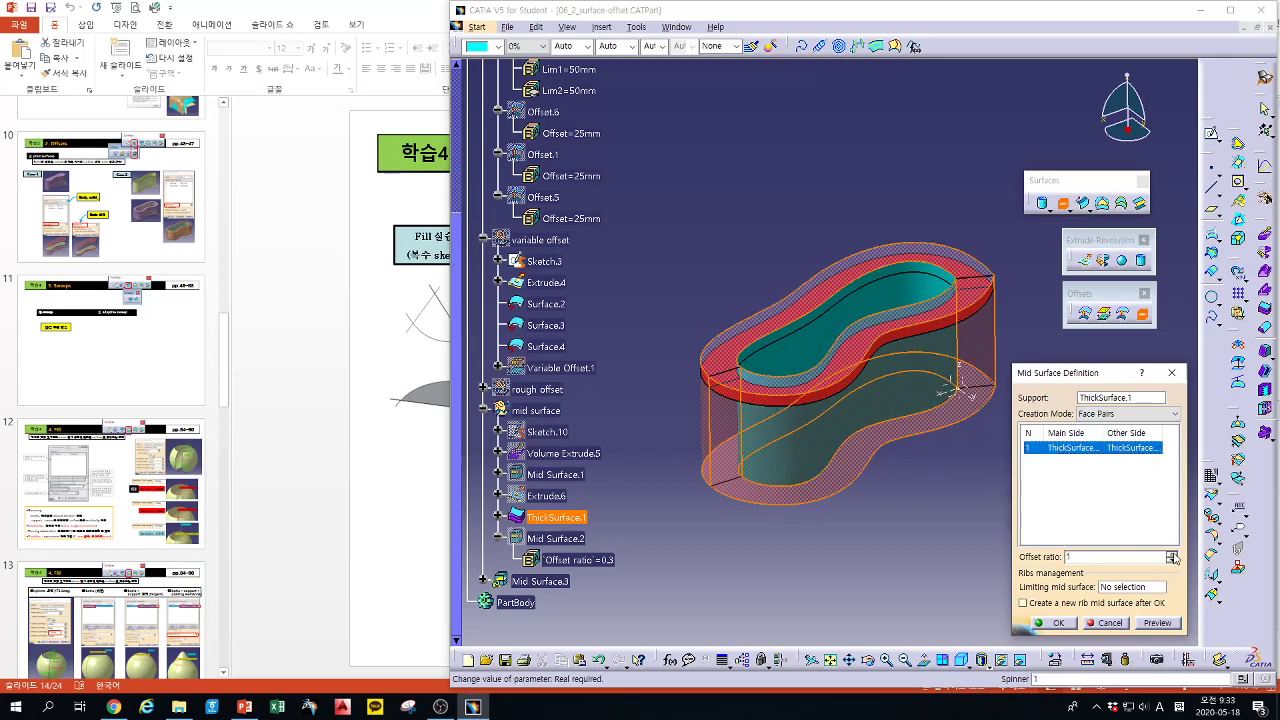
click(1172, 561)
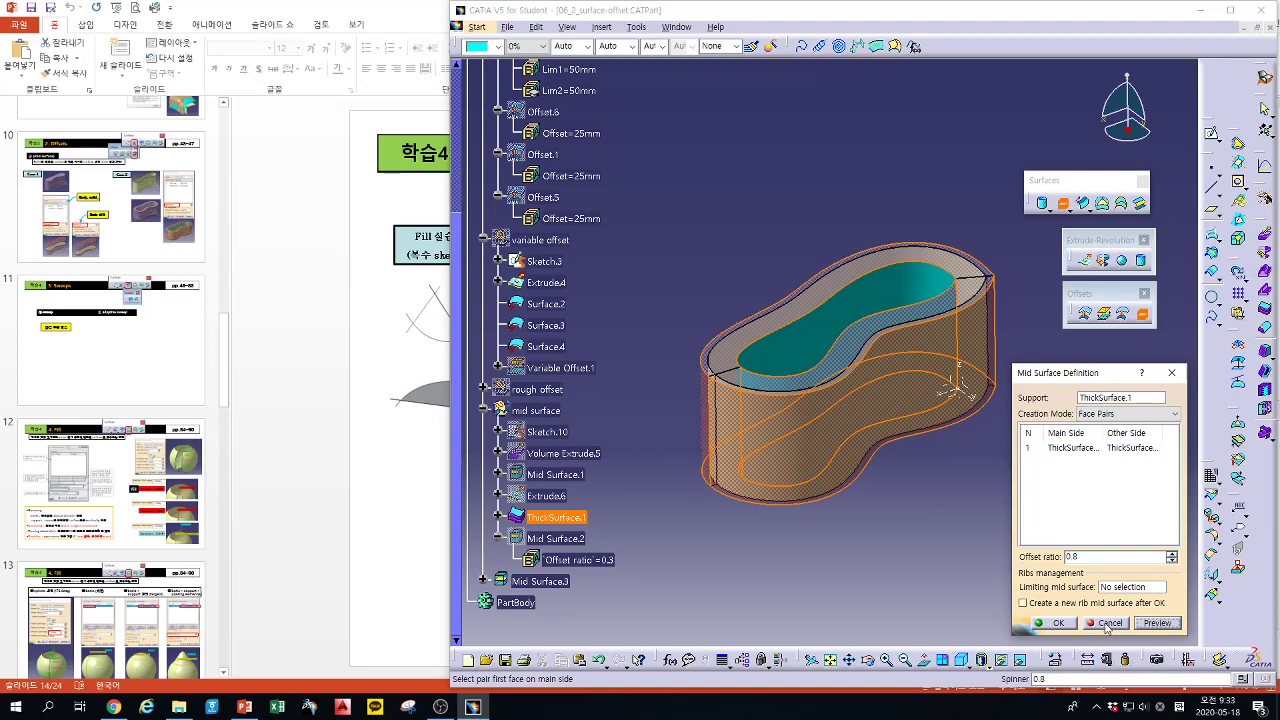
click(1107, 624)
Switch to the 06_3_surface-fill.CATPart document
click(688, 28)
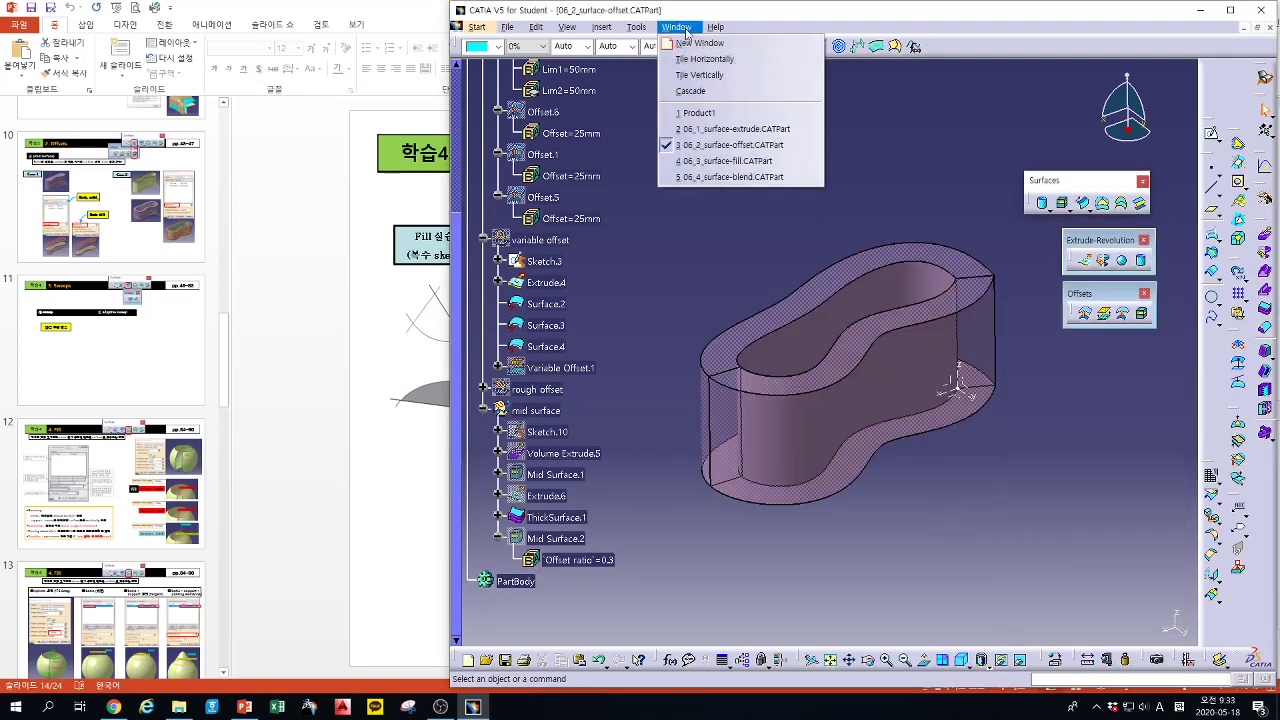
click(733, 158)
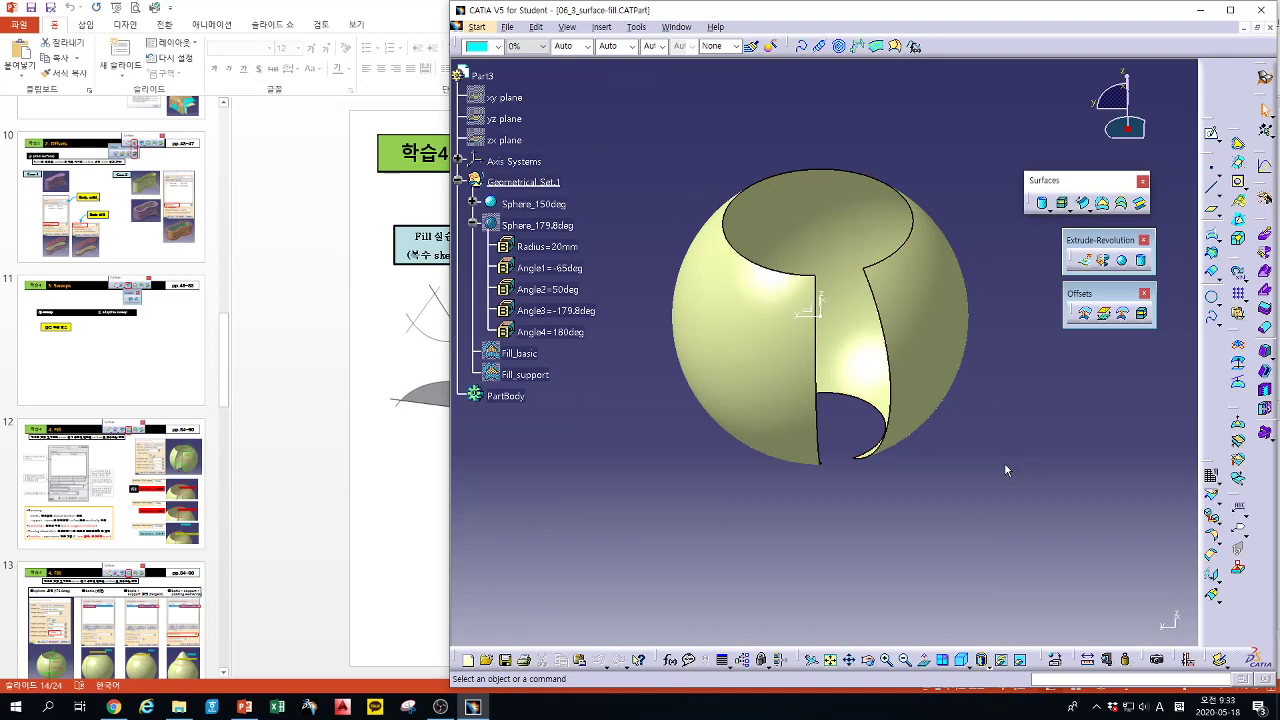
middle_drag(1006, 470, 891, 457)
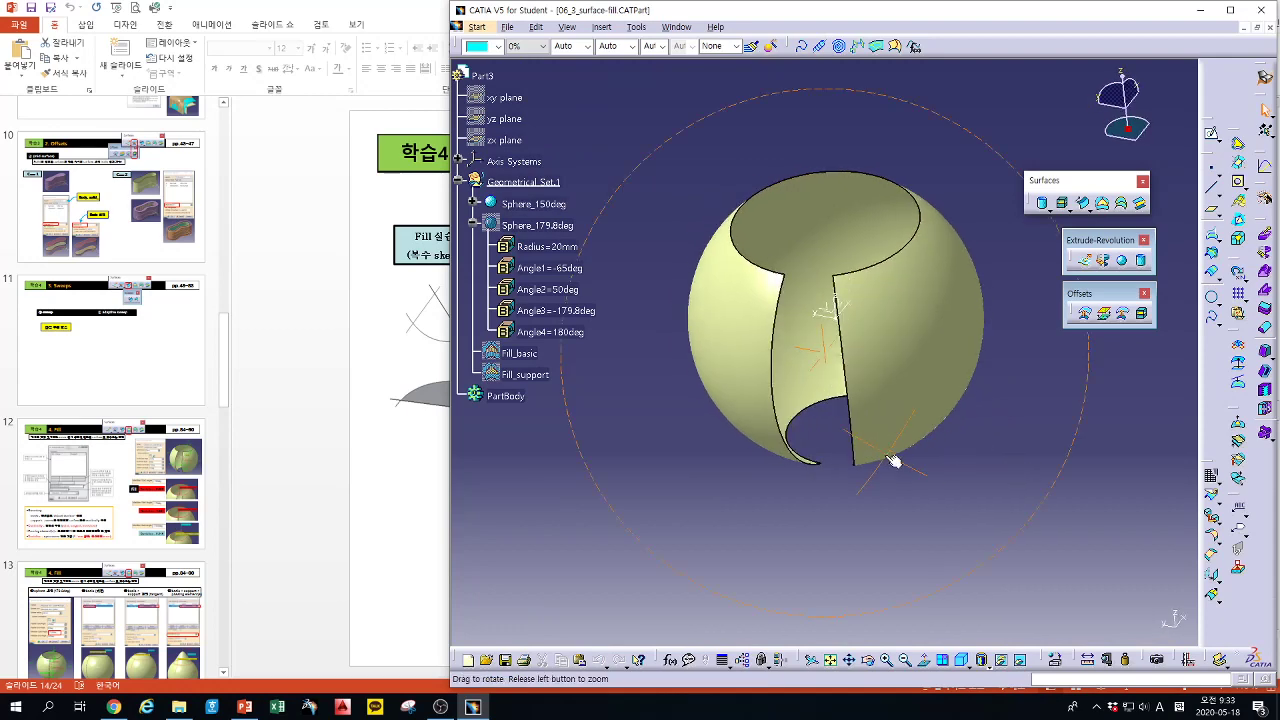
Examine the angle limits in the definition of Sphere_150deg, and cancel without changes
double_click(532, 204)
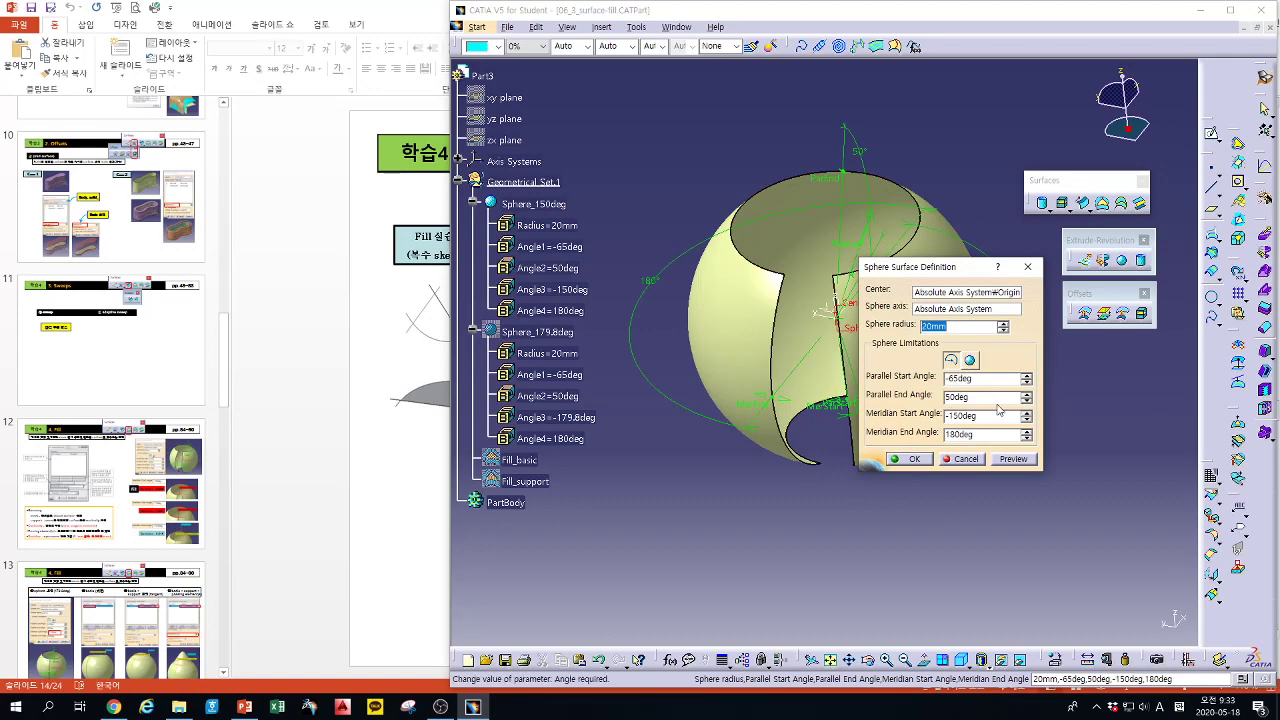
drag(977, 419, 937, 423)
click(952, 521)
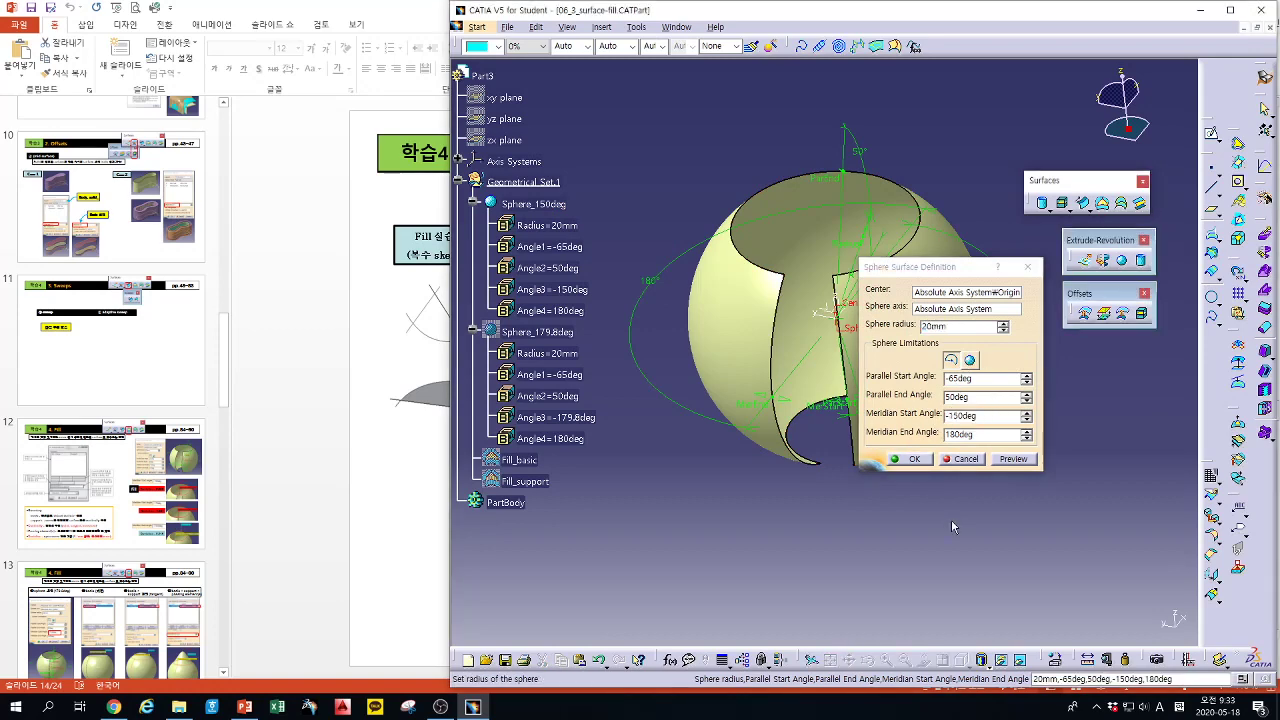
middle_drag(830, 500, 726, 444)
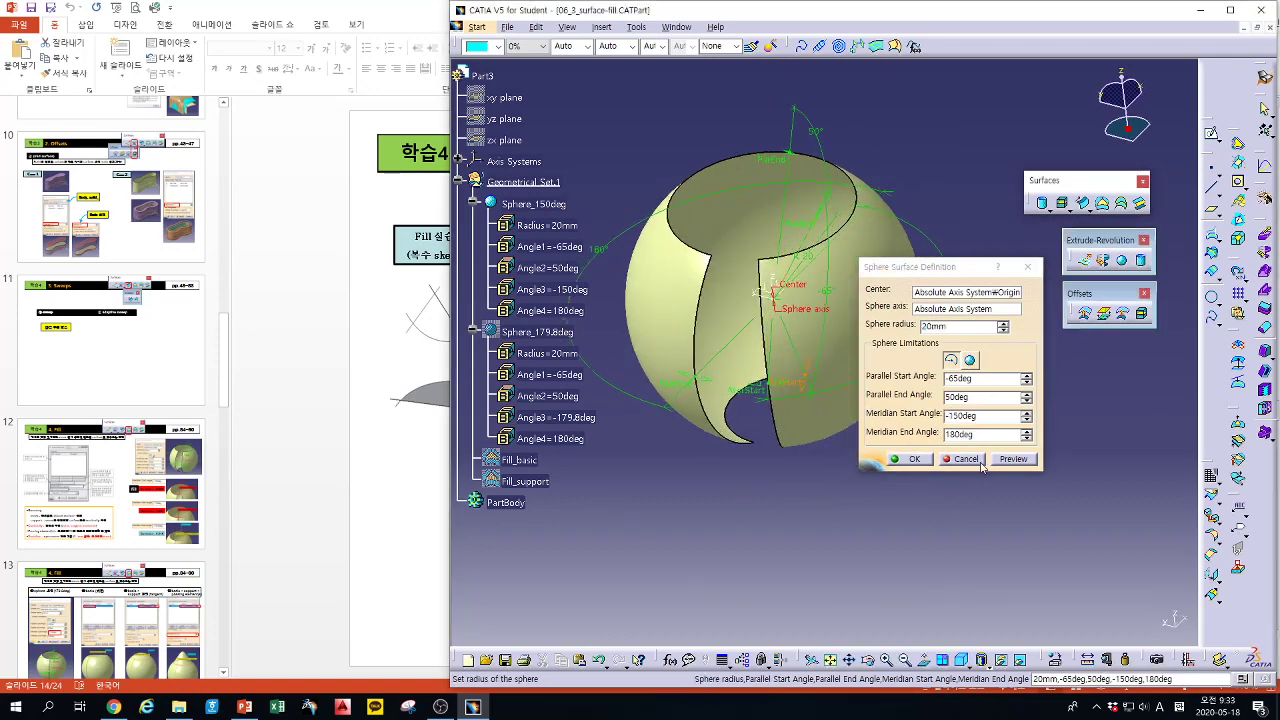
click(981, 464)
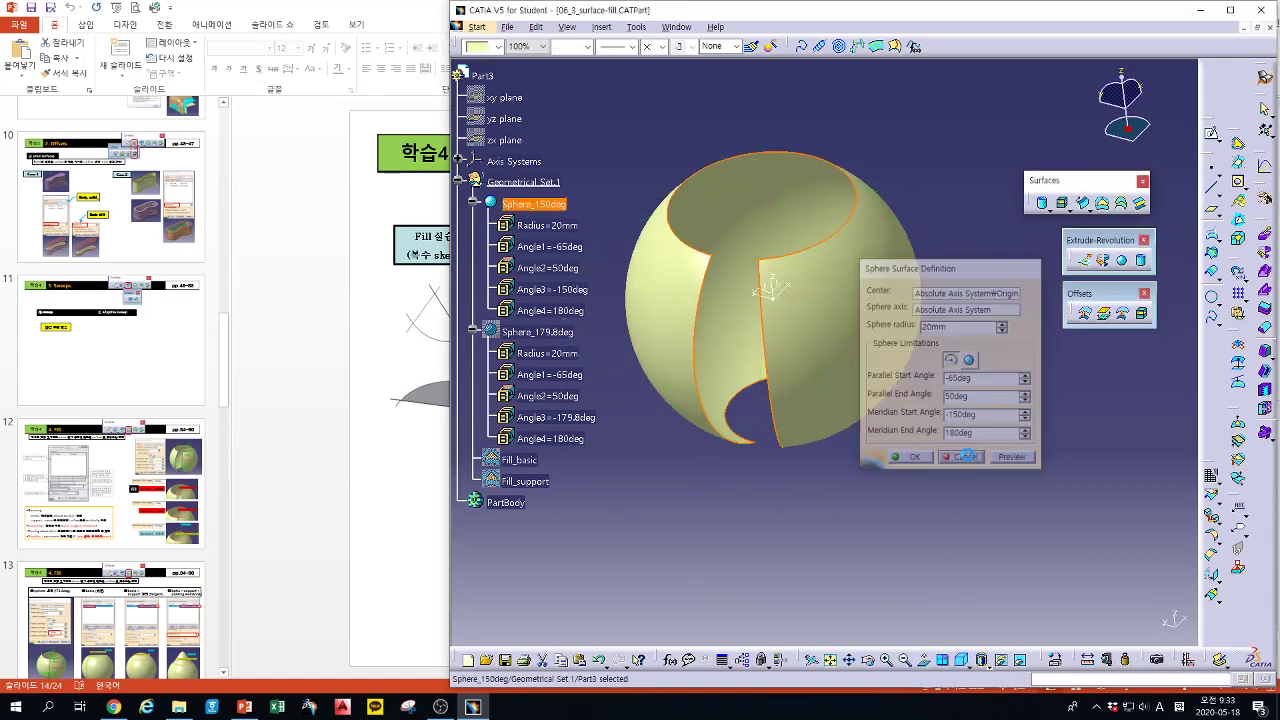
Try to preview a Fill across the upper opening of Sphere_150deg with the sphere as tangent support, and cancel the definition
click(1102, 203)
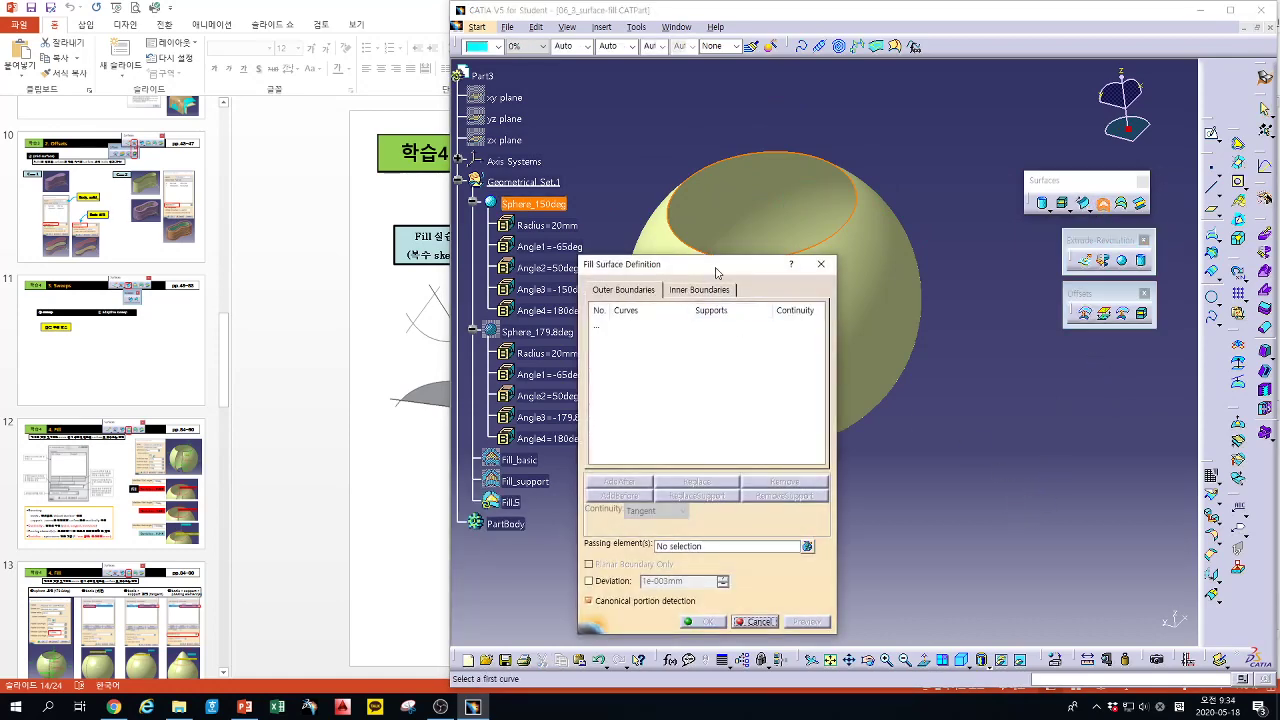
drag(720, 268, 1077, 296)
click(855, 220)
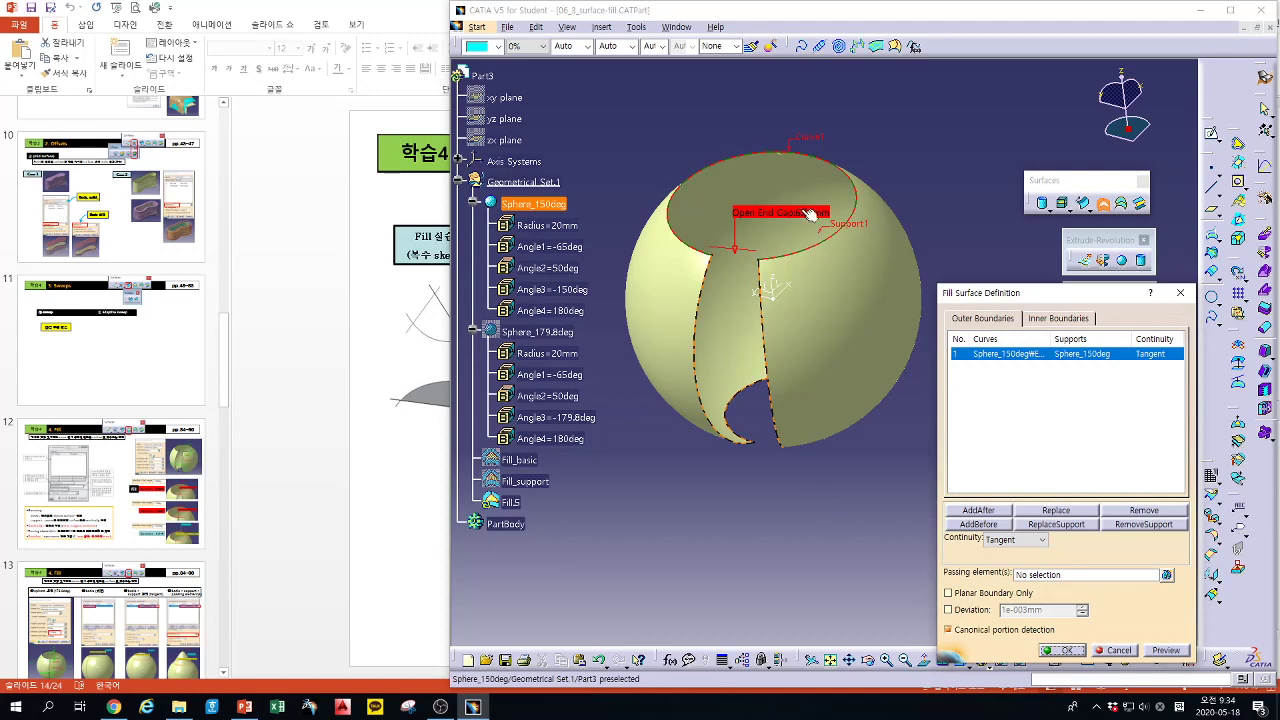
mouse_move(800, 220)
middle_down()
mouse_move(876, 135)
mouse_move(818, 208)
middle_up()
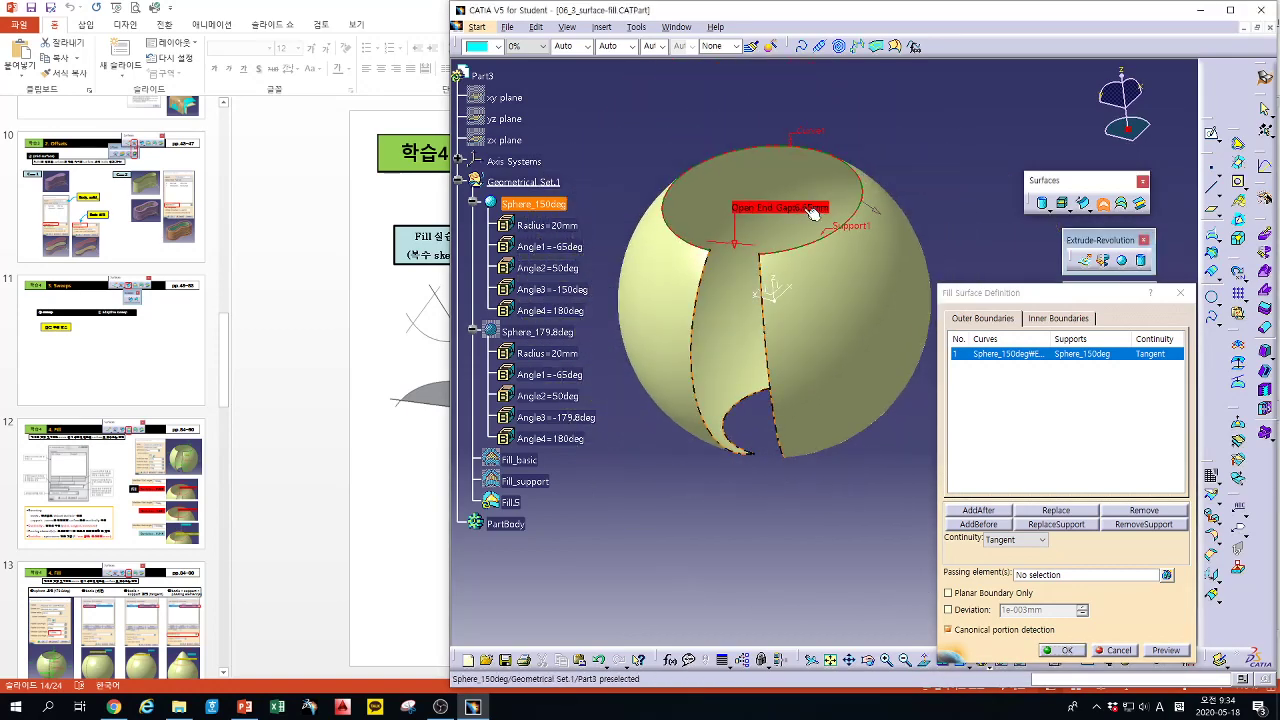
click(1168, 650)
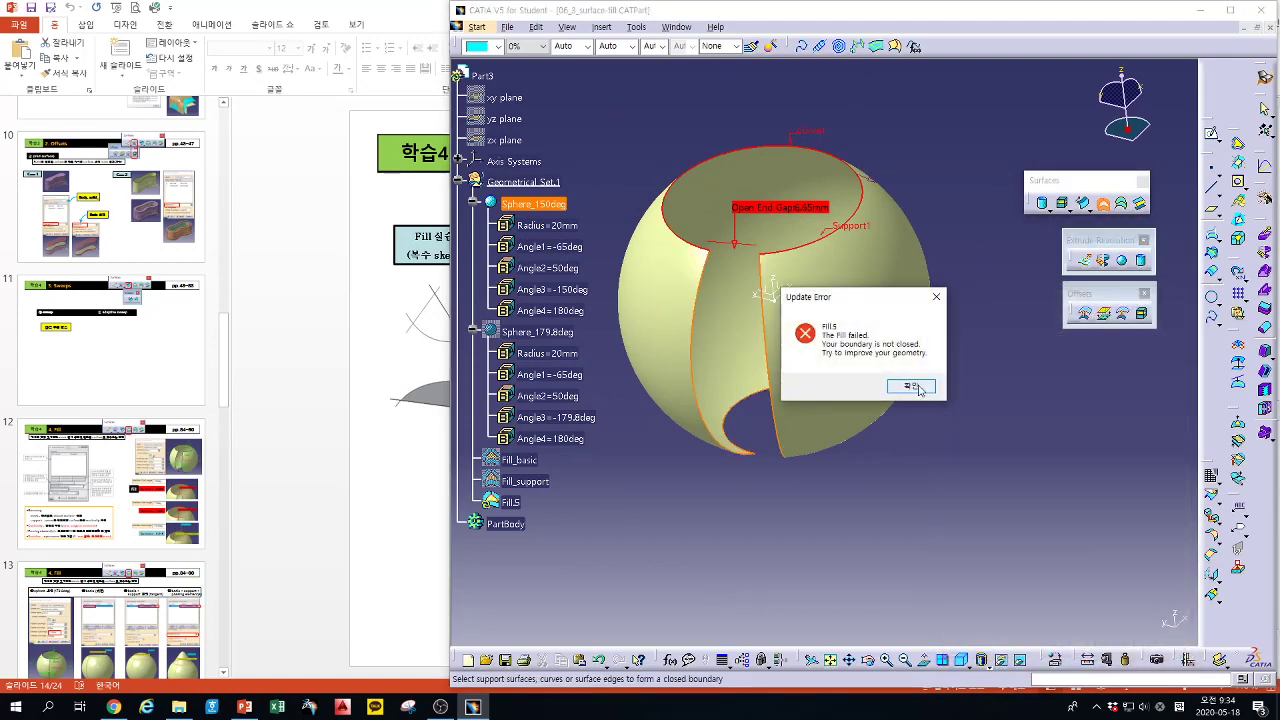
click(917, 389)
click(1119, 651)
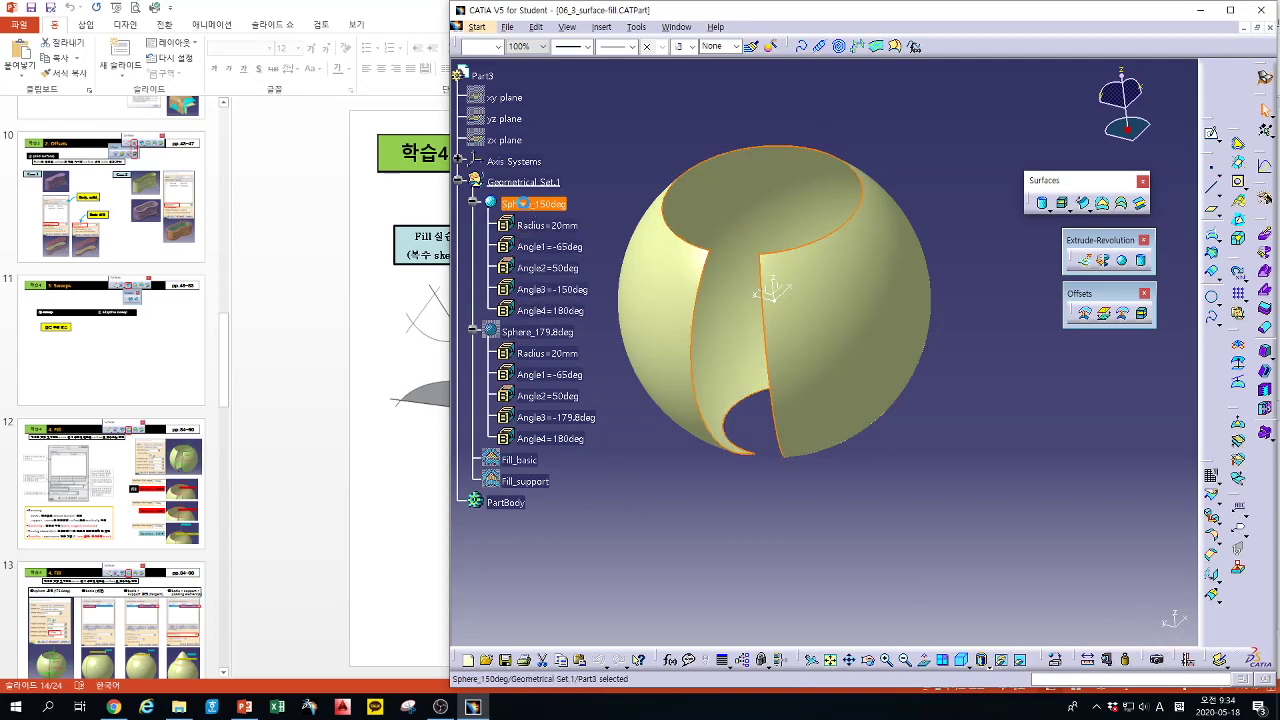
Set the meridian start angle of Sphere_150deg to -179deg
double_click(533, 204)
drag(988, 413, 928, 411)
text(-1)
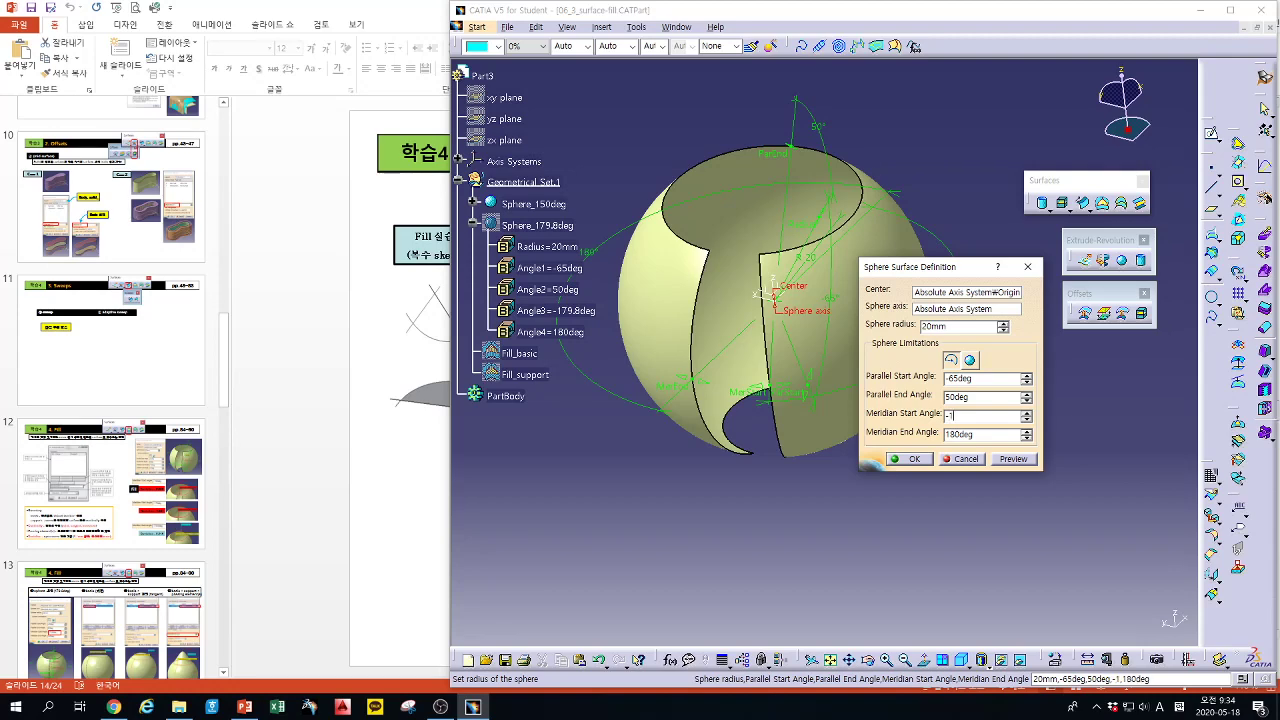
text(79deg)
click(908, 458)
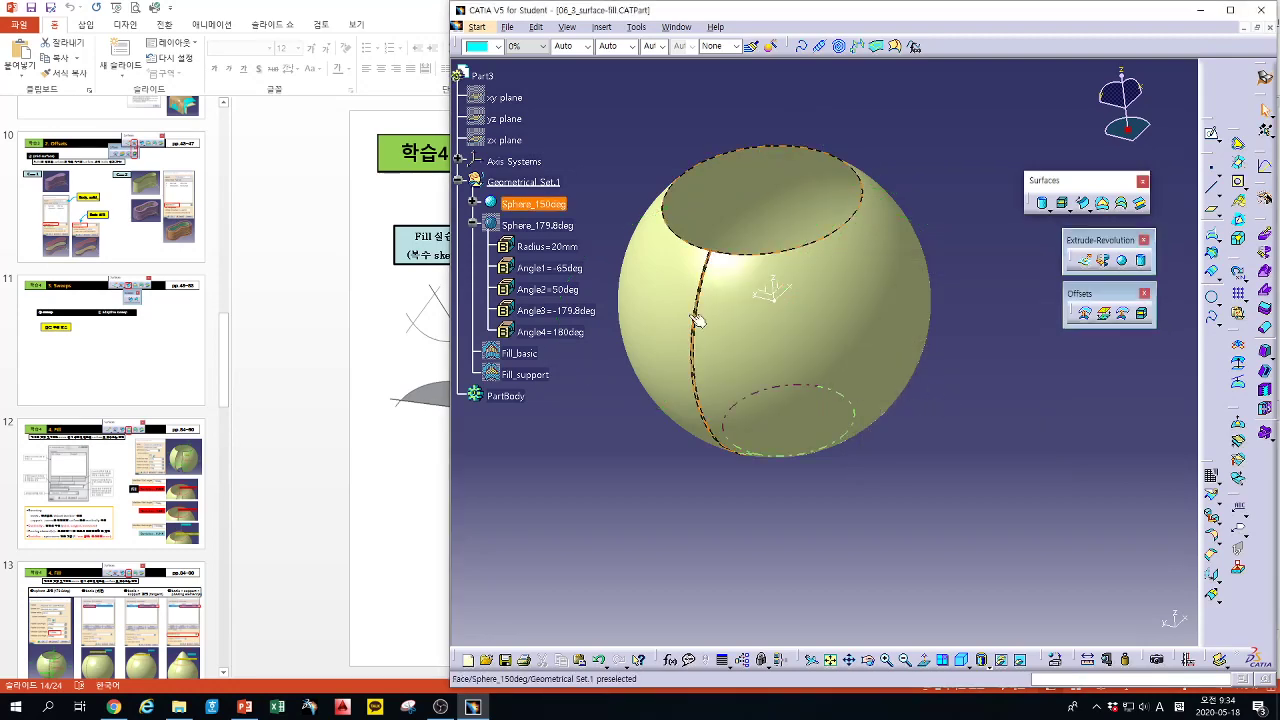
Try a Fill on the sphere's upper circular edge at the narrowed gap, and close the definition
click(1102, 200)
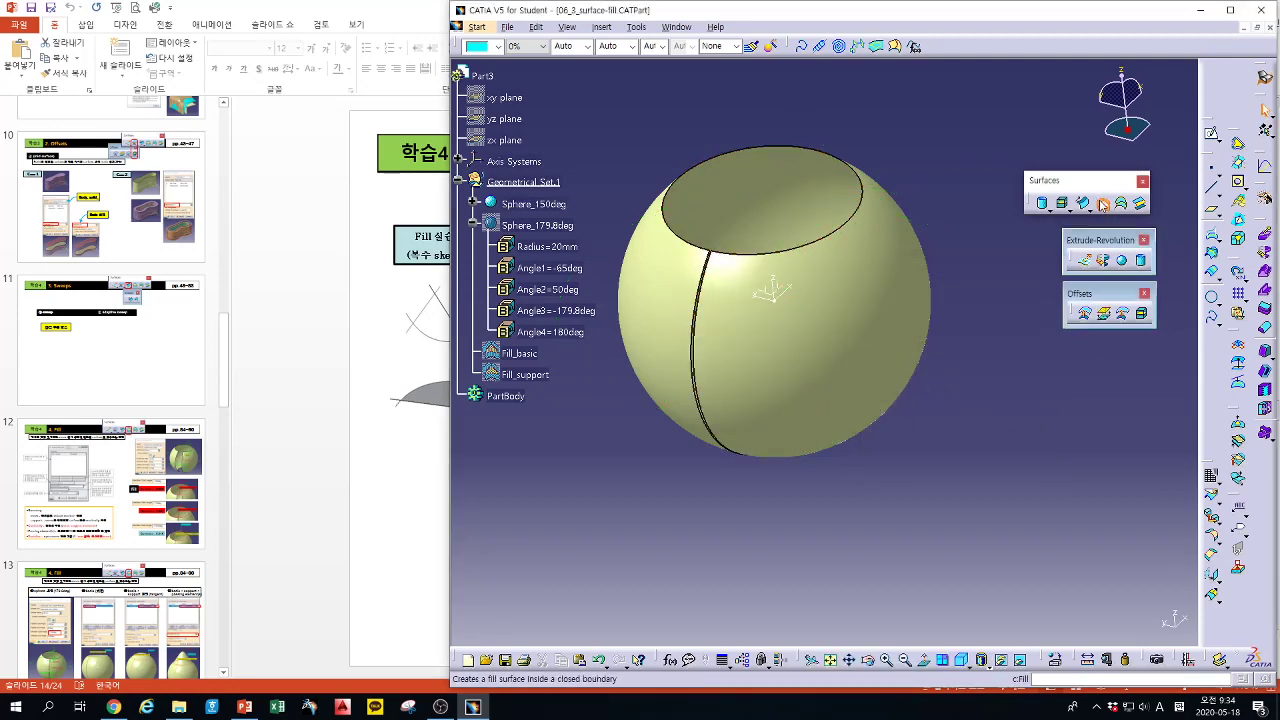
click(856, 222)
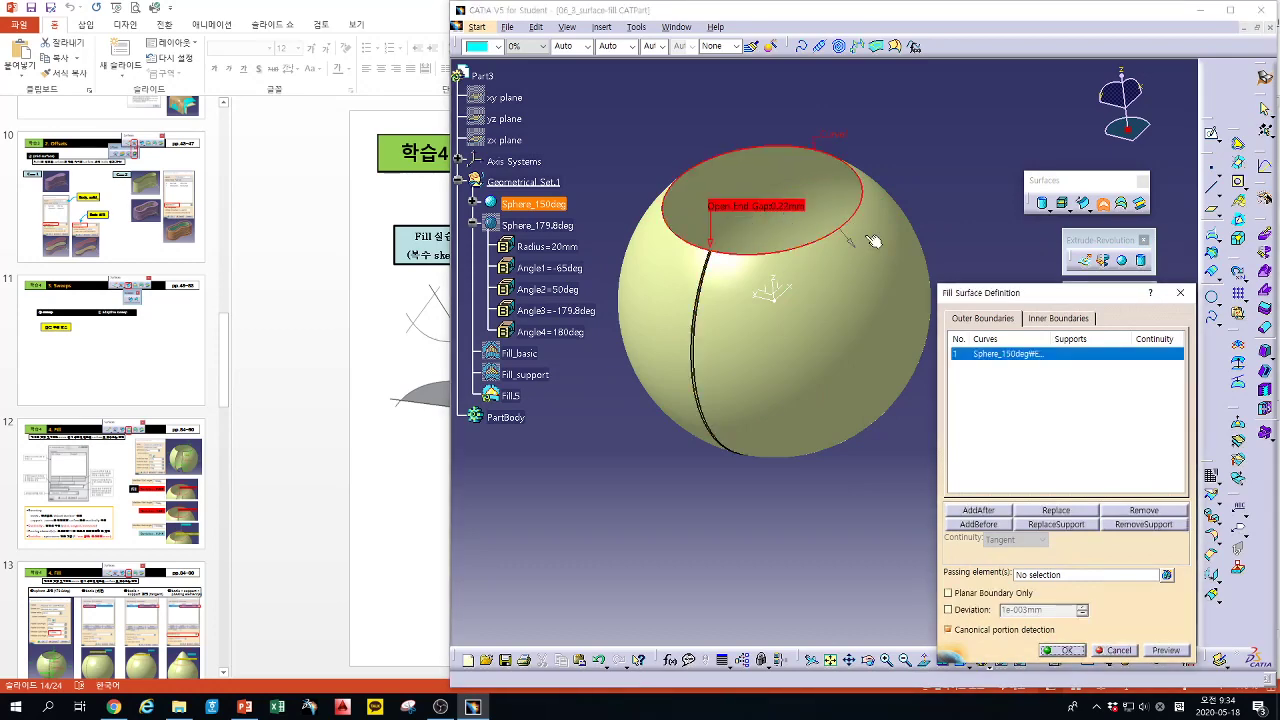
click(1180, 292)
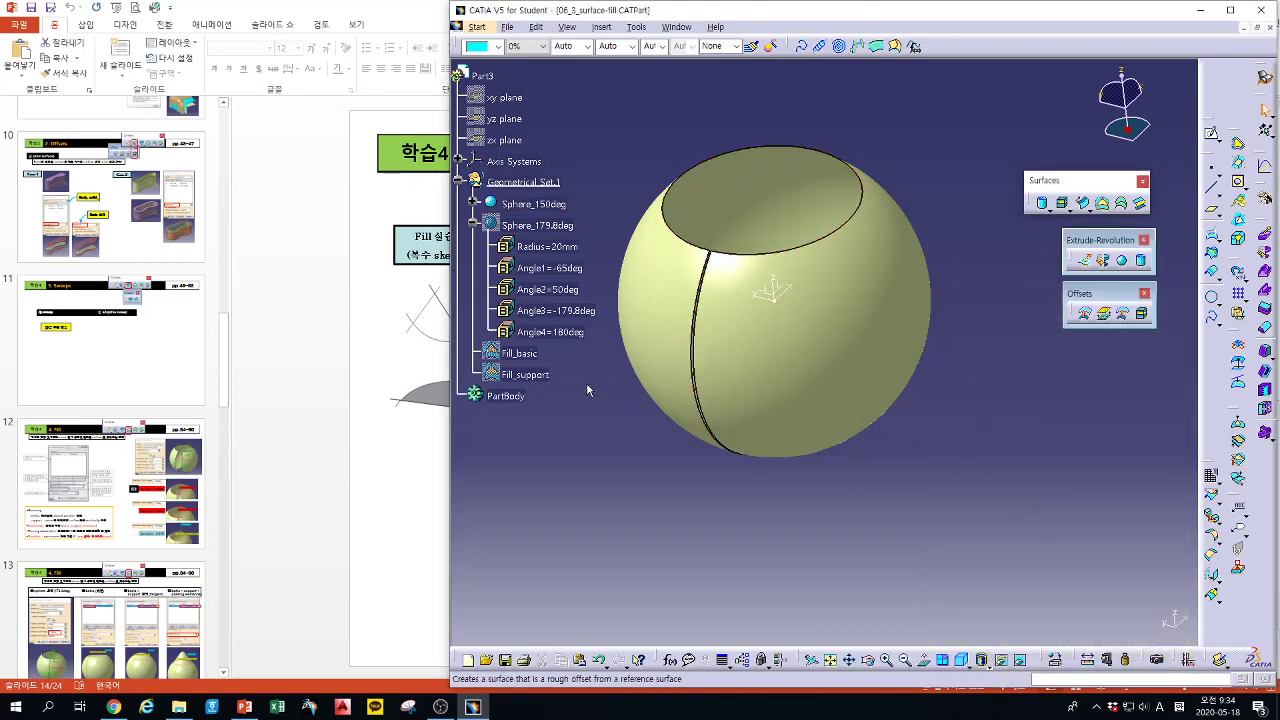
Set the meridian start angle of Sphere_150deg to -179.8deg
double_click(533, 203)
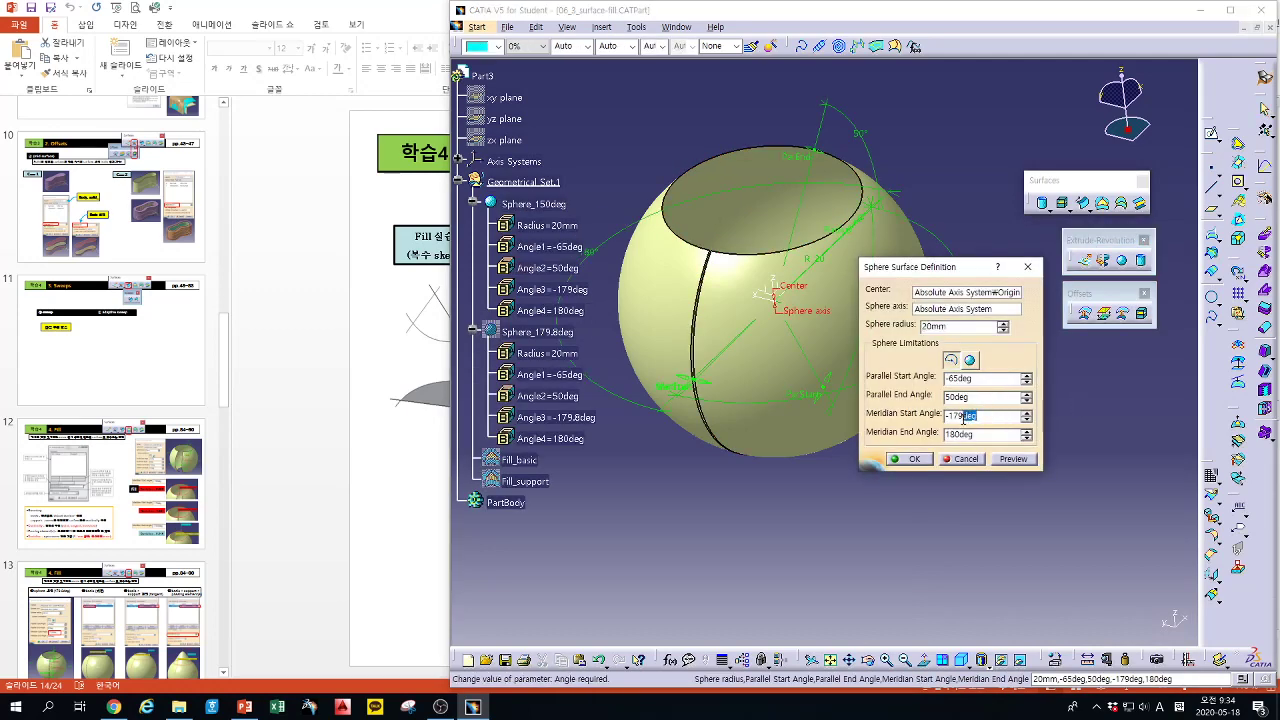
text(.8)
click(1027, 458)
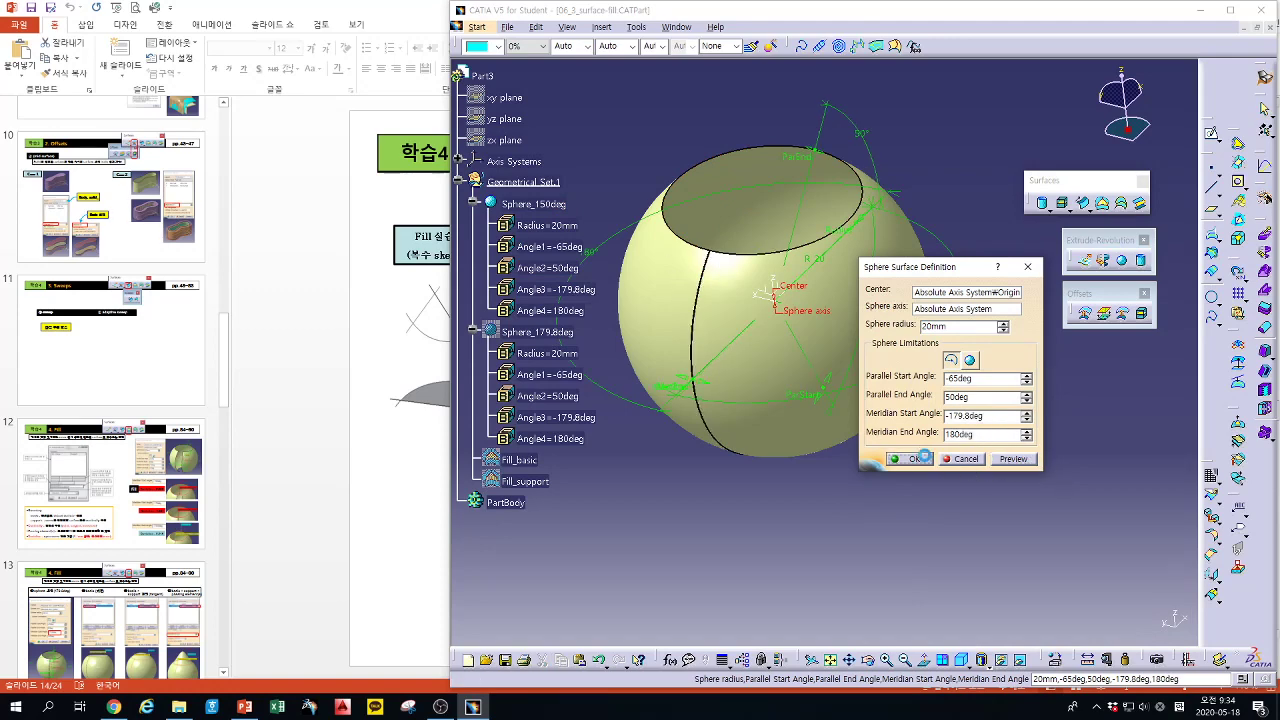
click(926, 462)
Start a Fill surface bounded by the sphere's upper circular edge and preview it without a support
click(1103, 208)
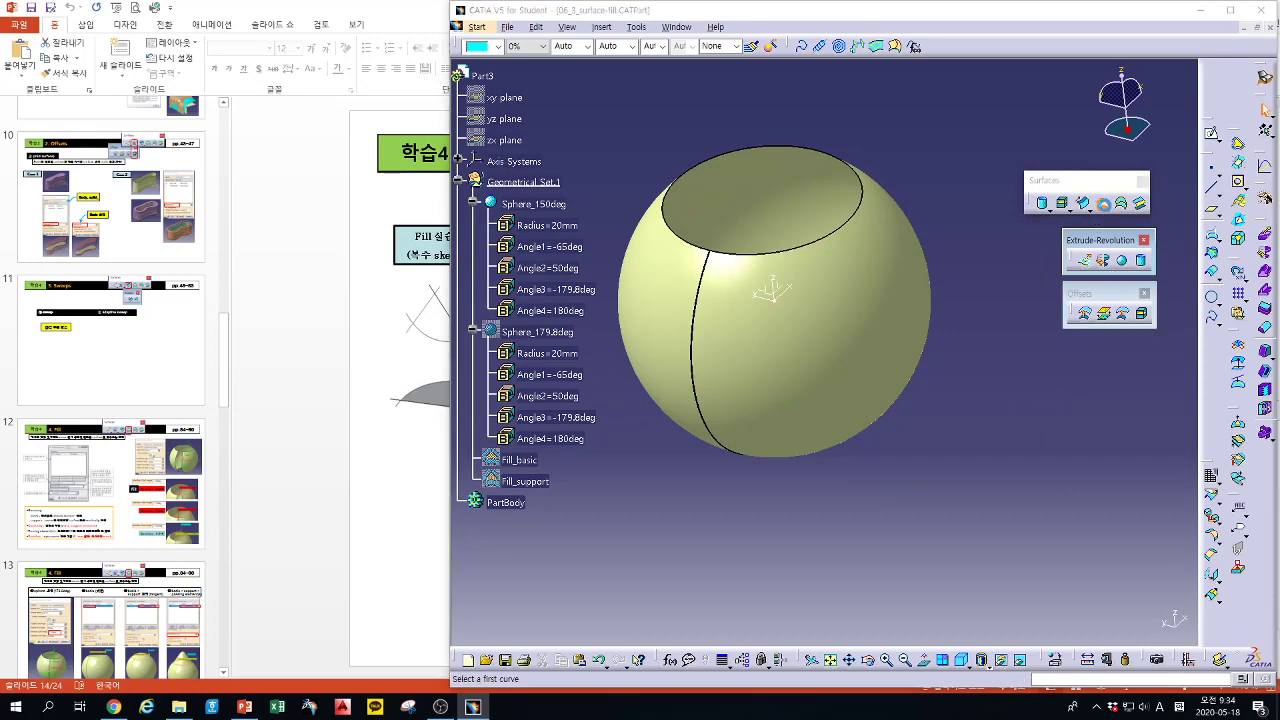
click(826, 242)
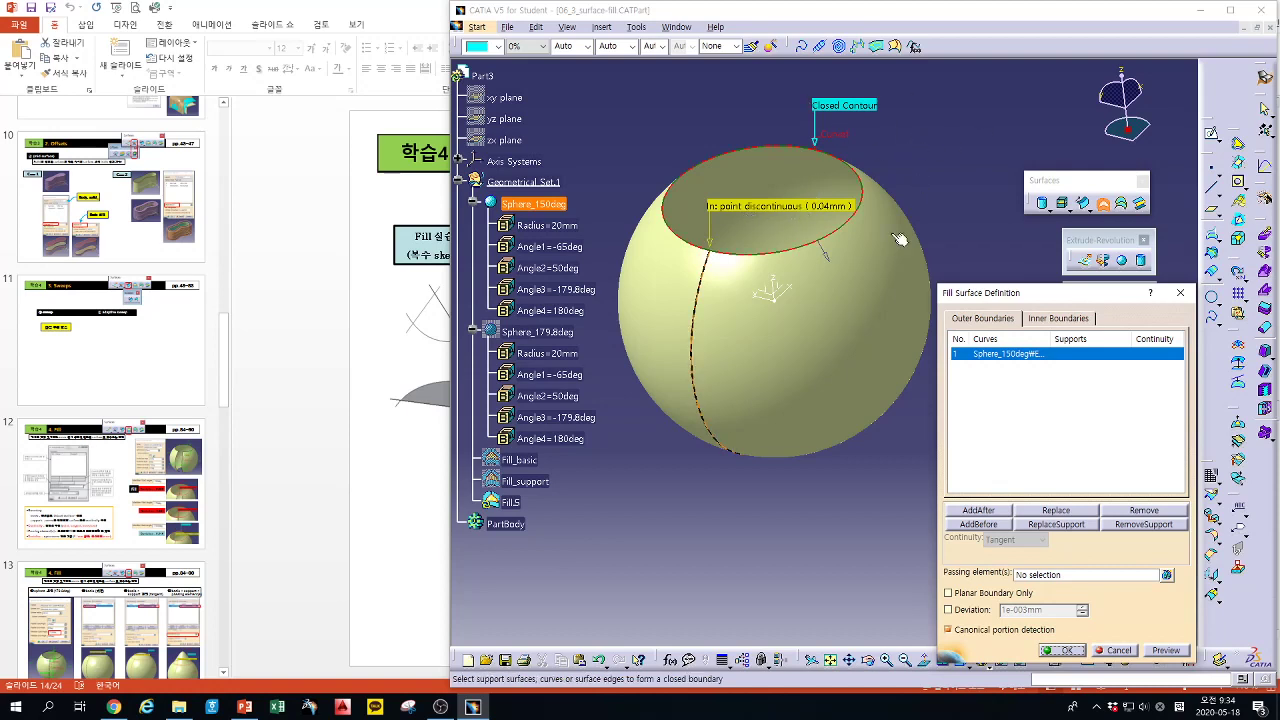
middle_drag(812, 548, 835, 585)
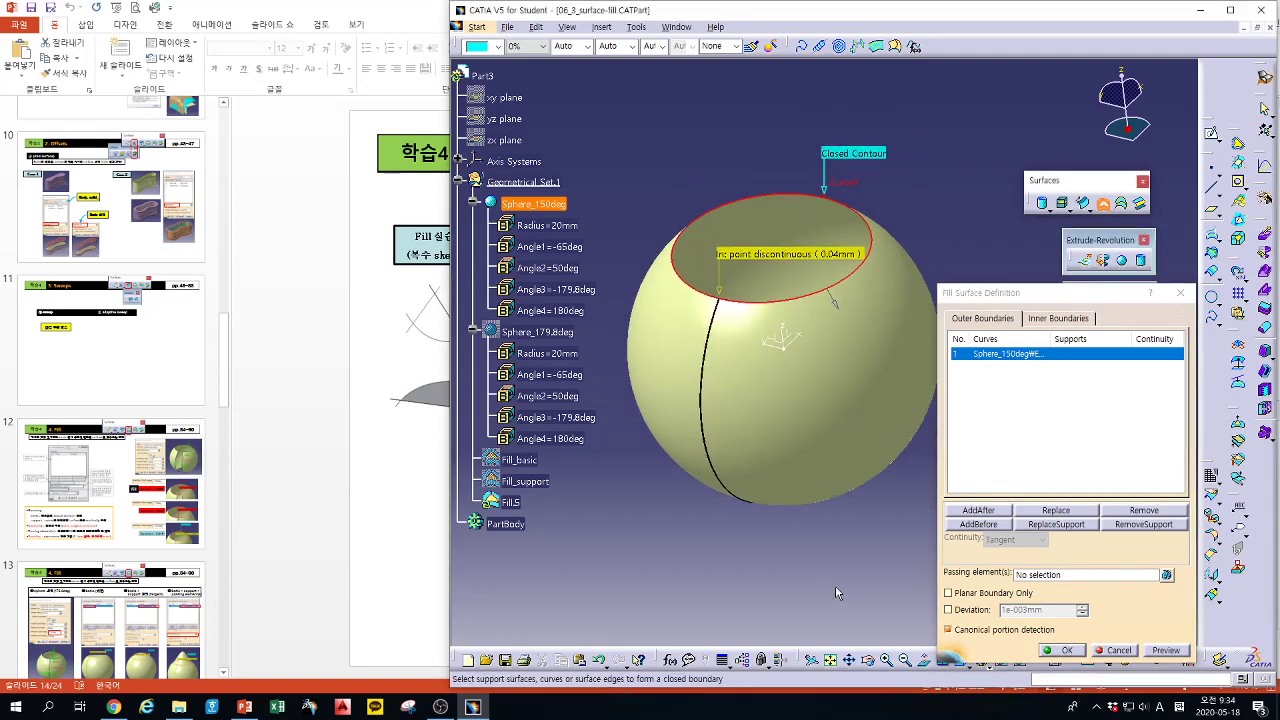
click(1163, 651)
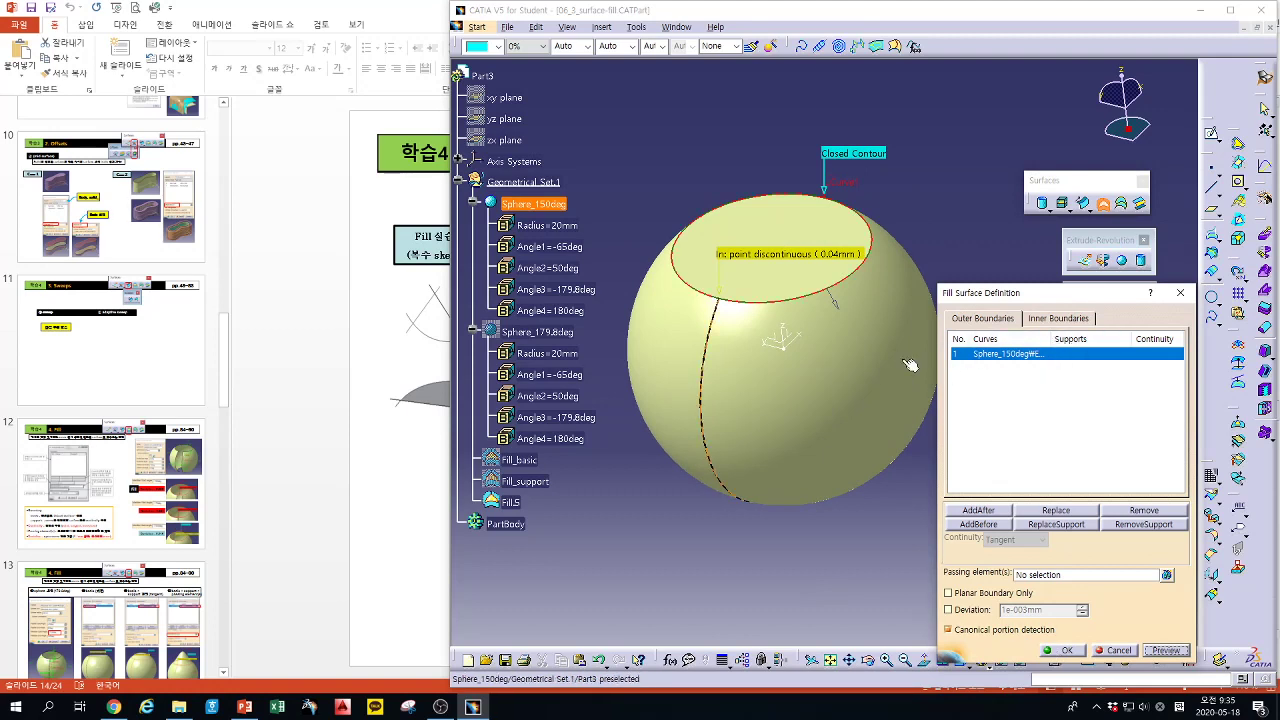
Add Sphere_150deg as the fill's support surface and preview it with Point continuity
click(854, 347)
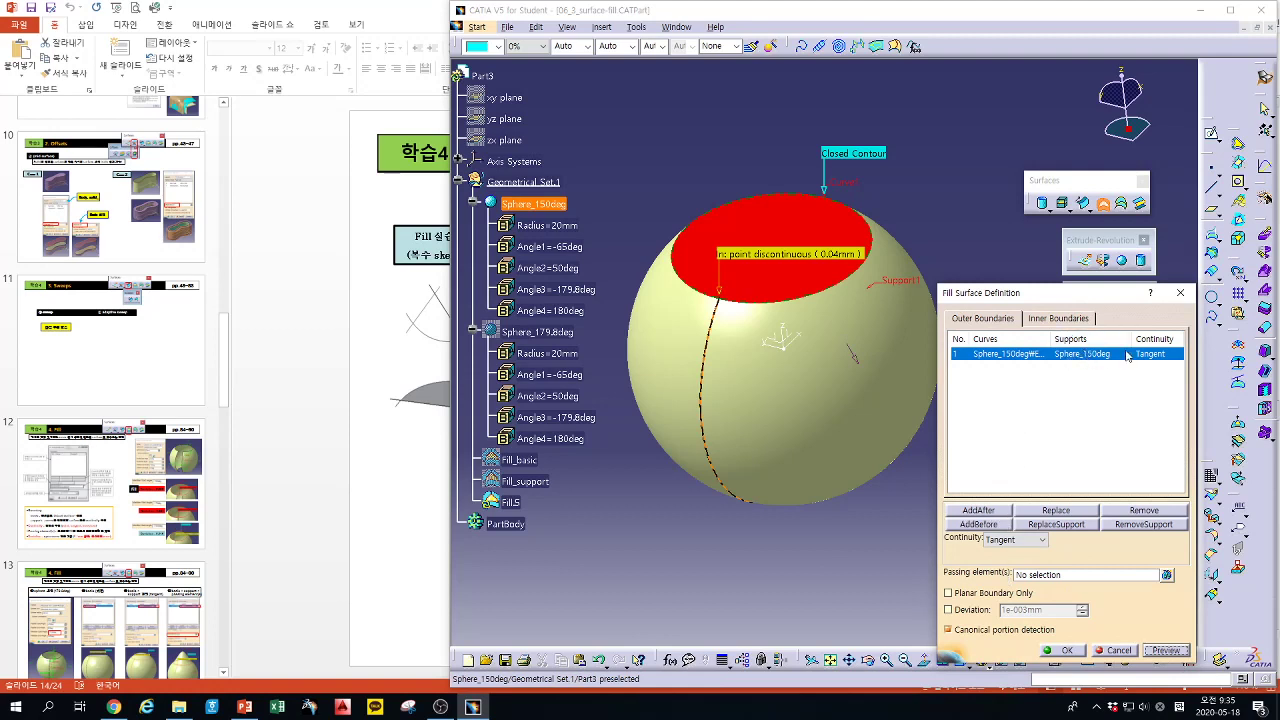
click(1020, 540)
click(1018, 555)
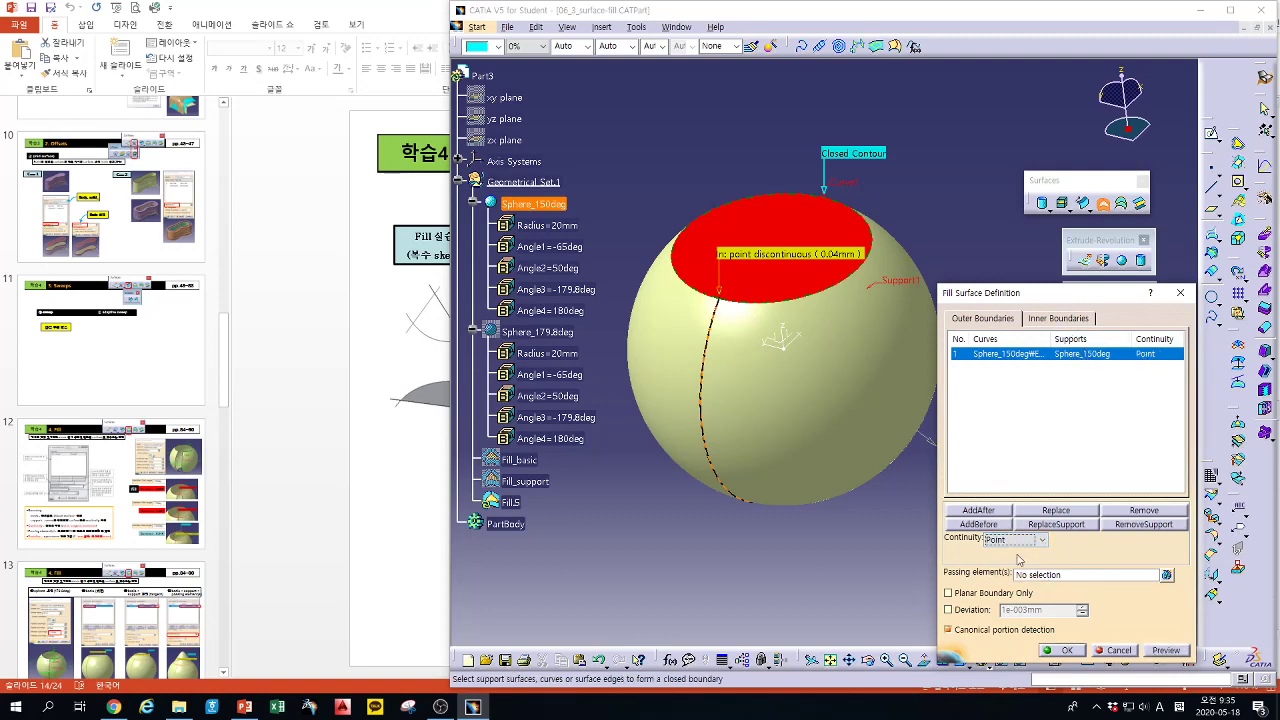
click(1165, 649)
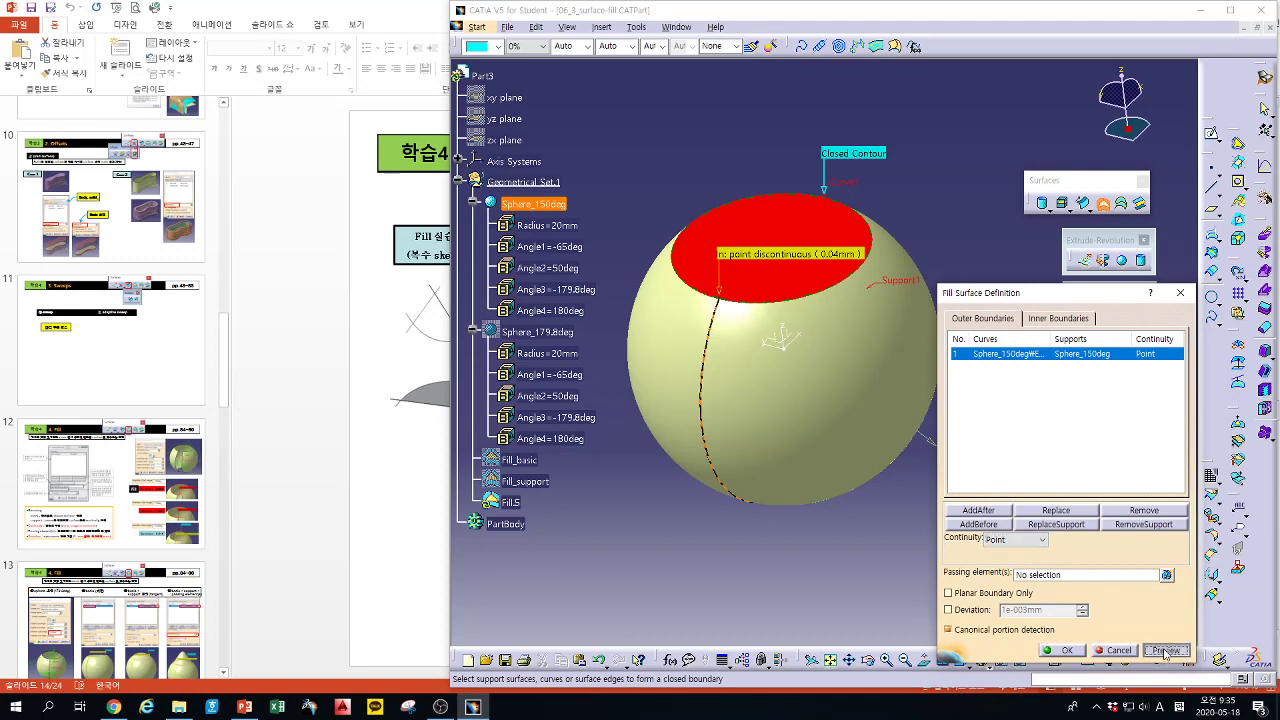
Set the fill's continuity to Tangent and preview the cap from the side
click(1037, 541)
click(1030, 567)
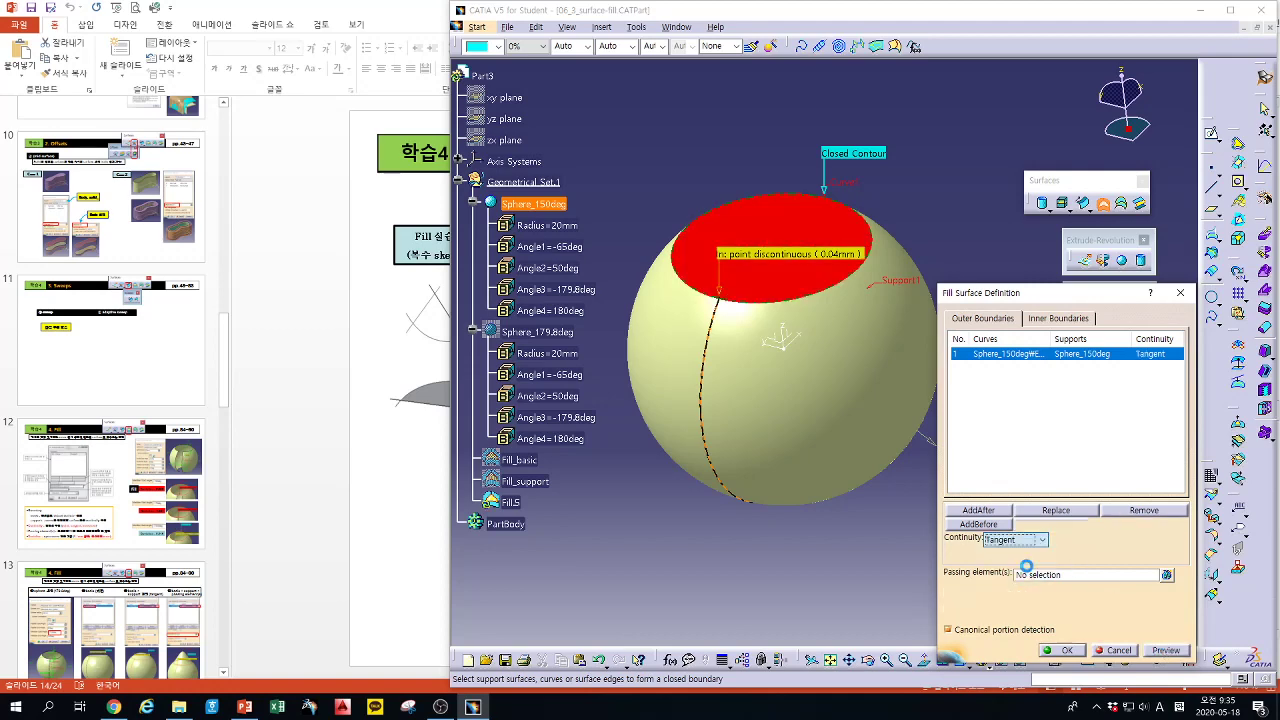
click(1173, 655)
middle_drag(845, 550, 796, 479)
Preview the fill with Point continuity for comparison, and restore Tangent continuity
click(1015, 540)
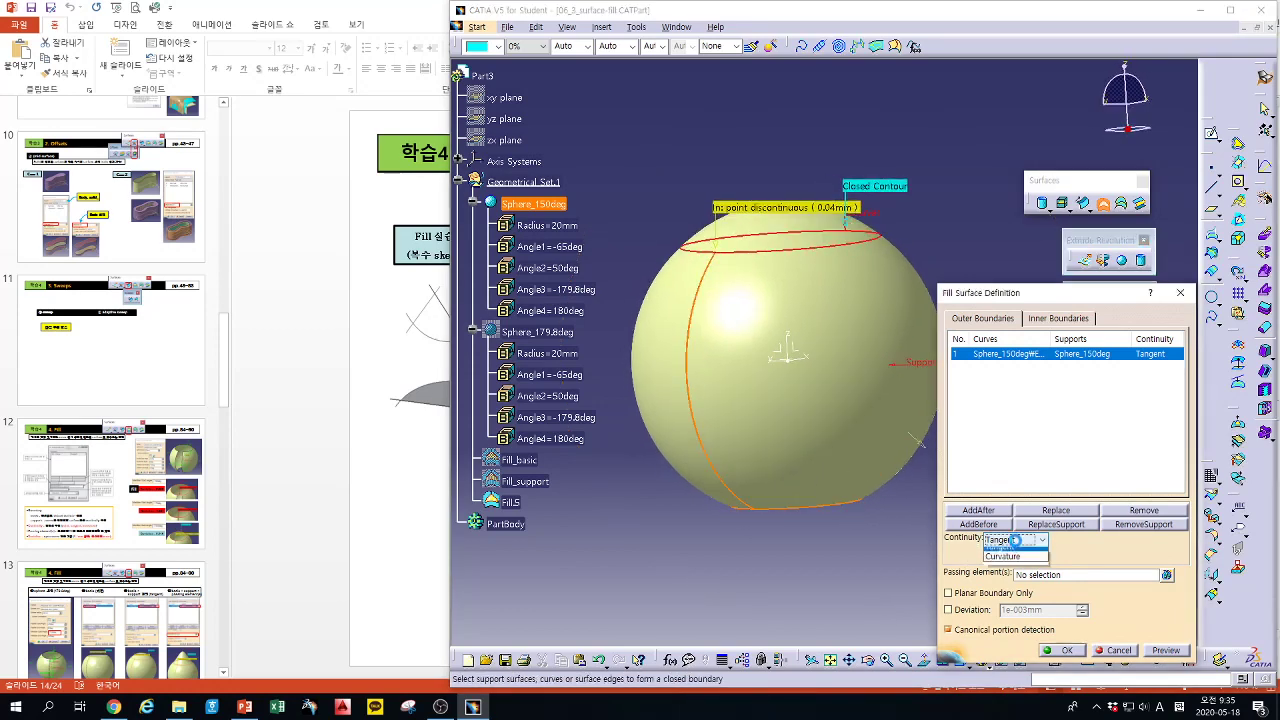
click(997, 552)
click(1166, 650)
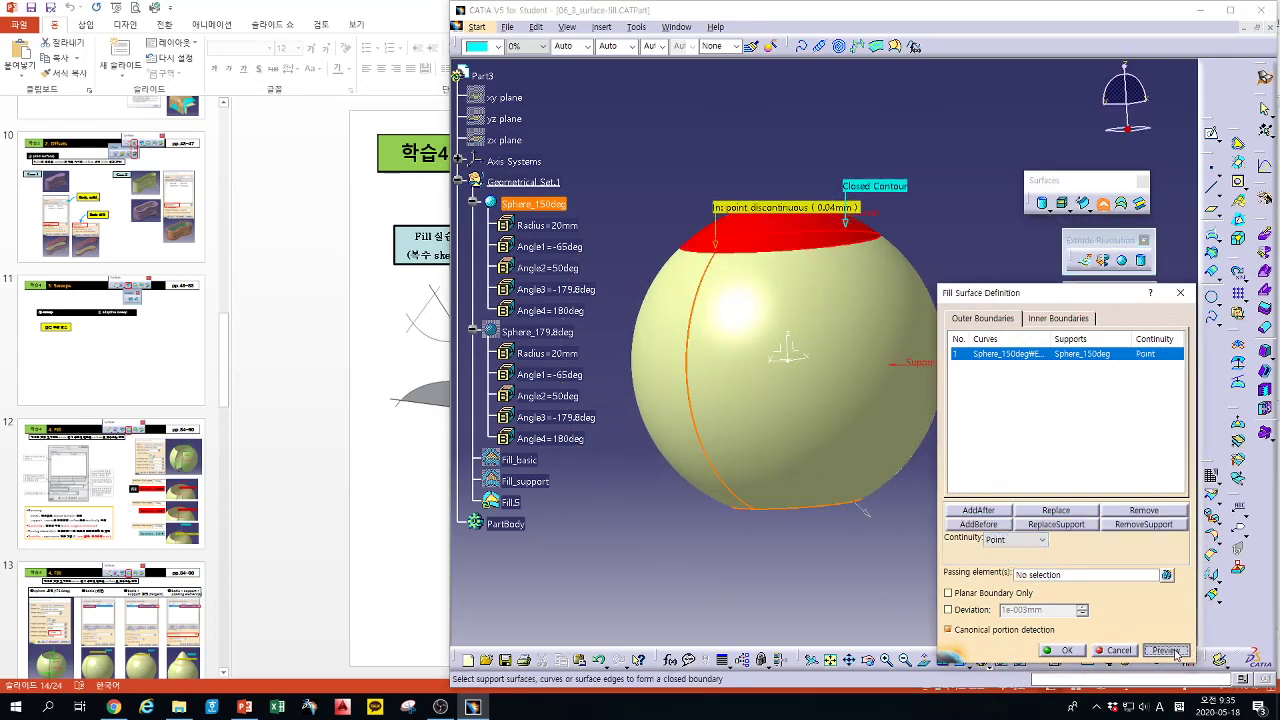
click(1015, 540)
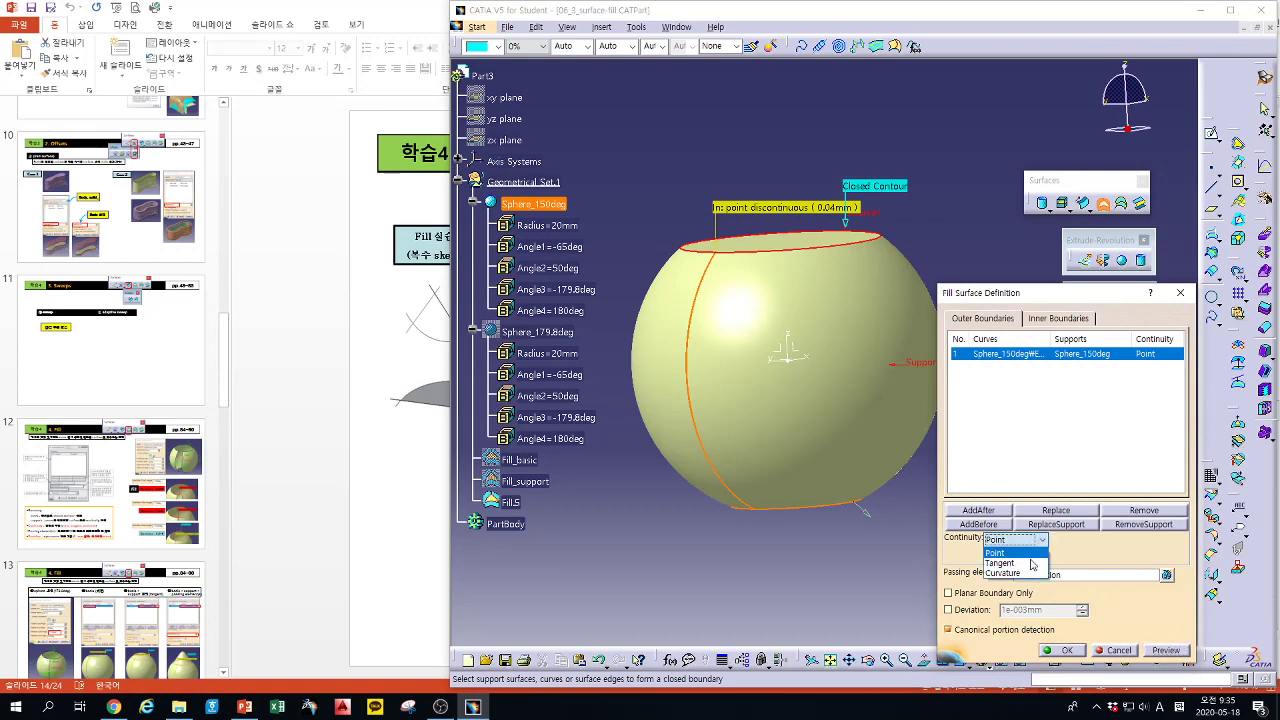
click(1008, 563)
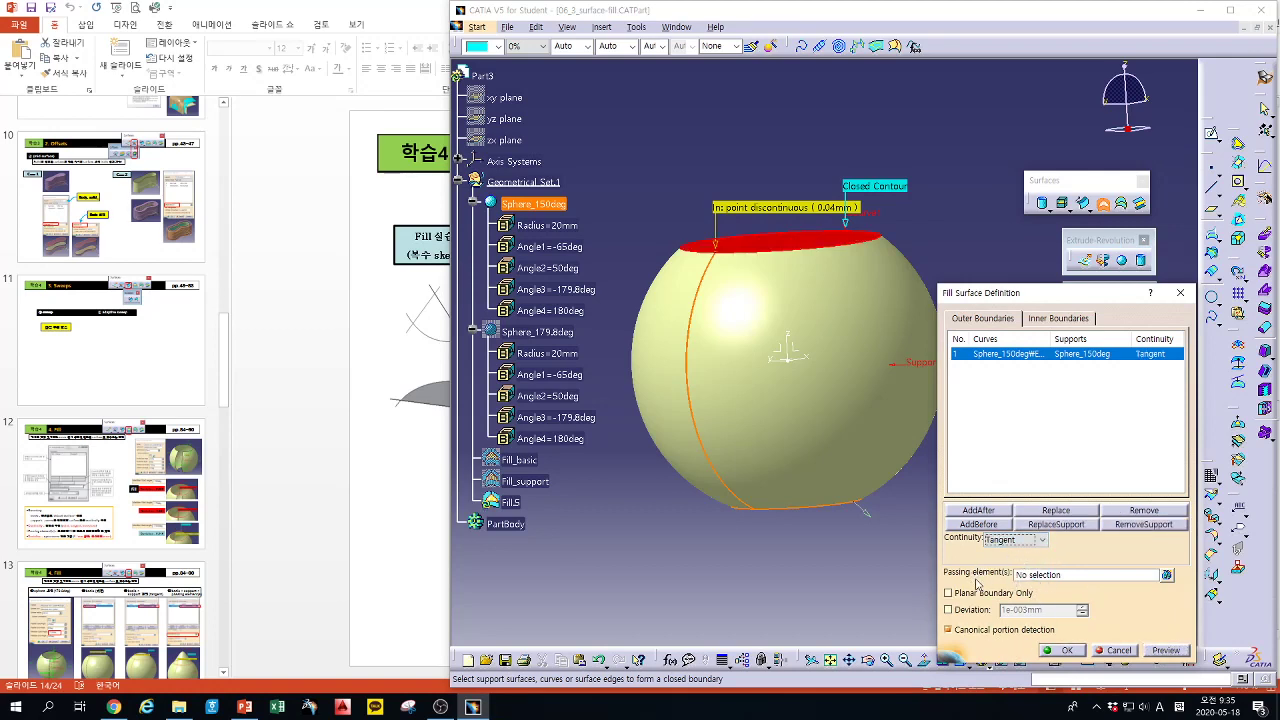
Start a coordinate point as the fill's passing element and preview it at Z = 50 mm
click(1079, 575)
right_click(1079, 577)
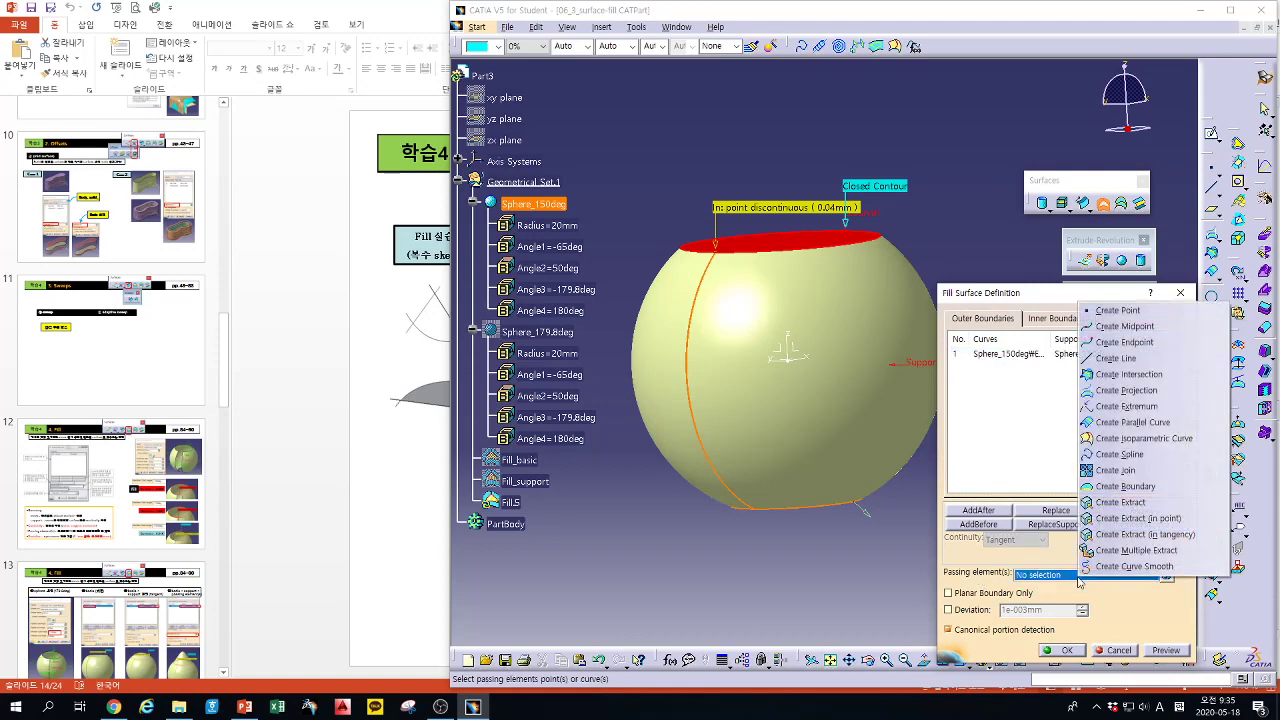
click(1097, 310)
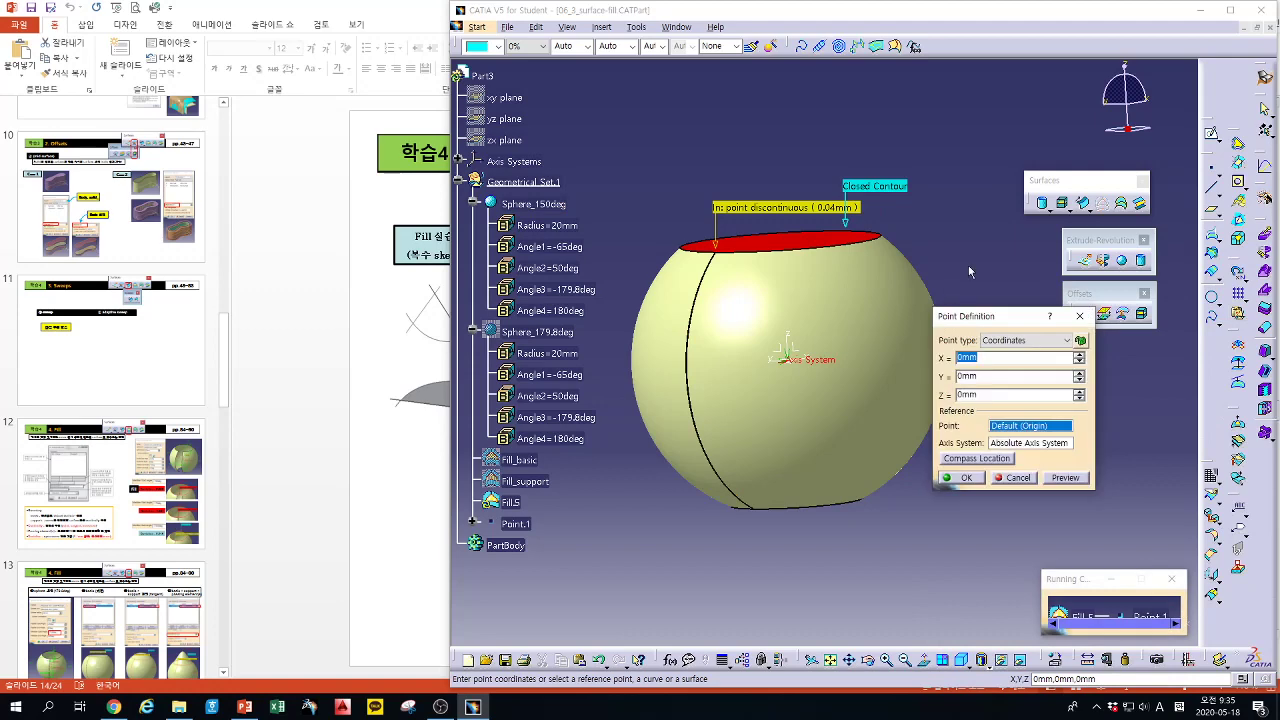
middle_drag(969, 268, 961, 292)
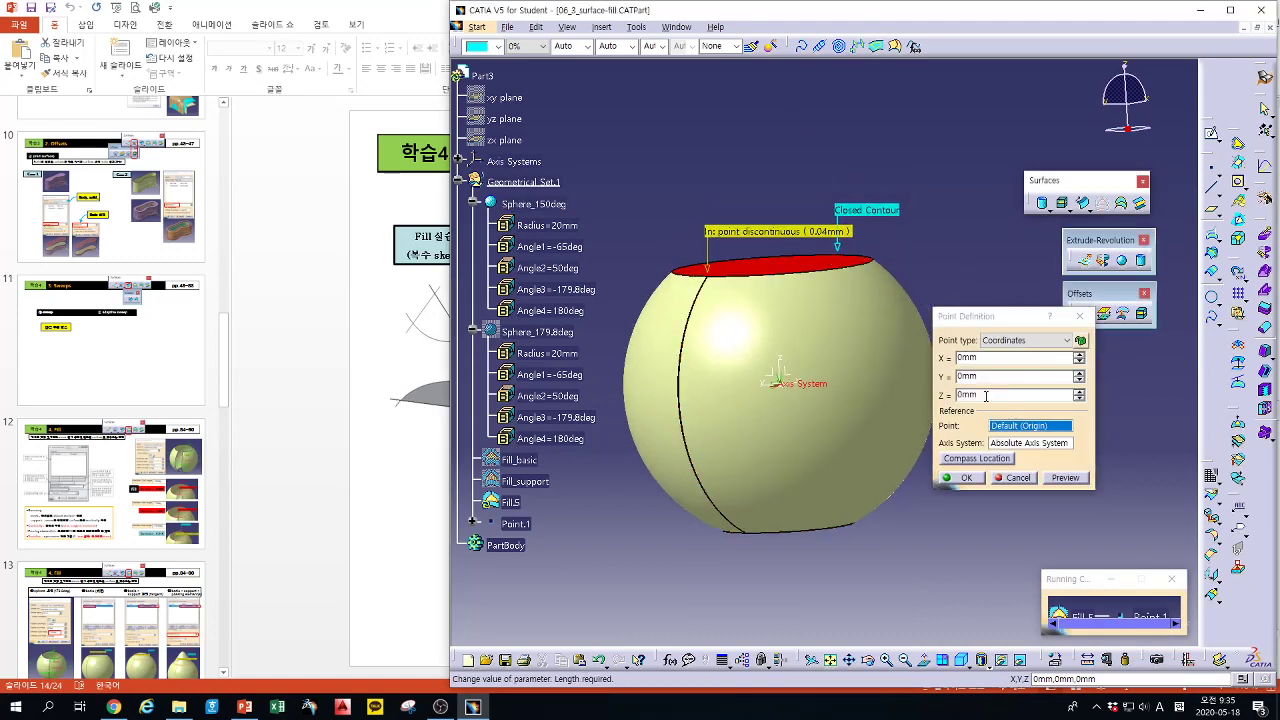
double_click(1020, 394)
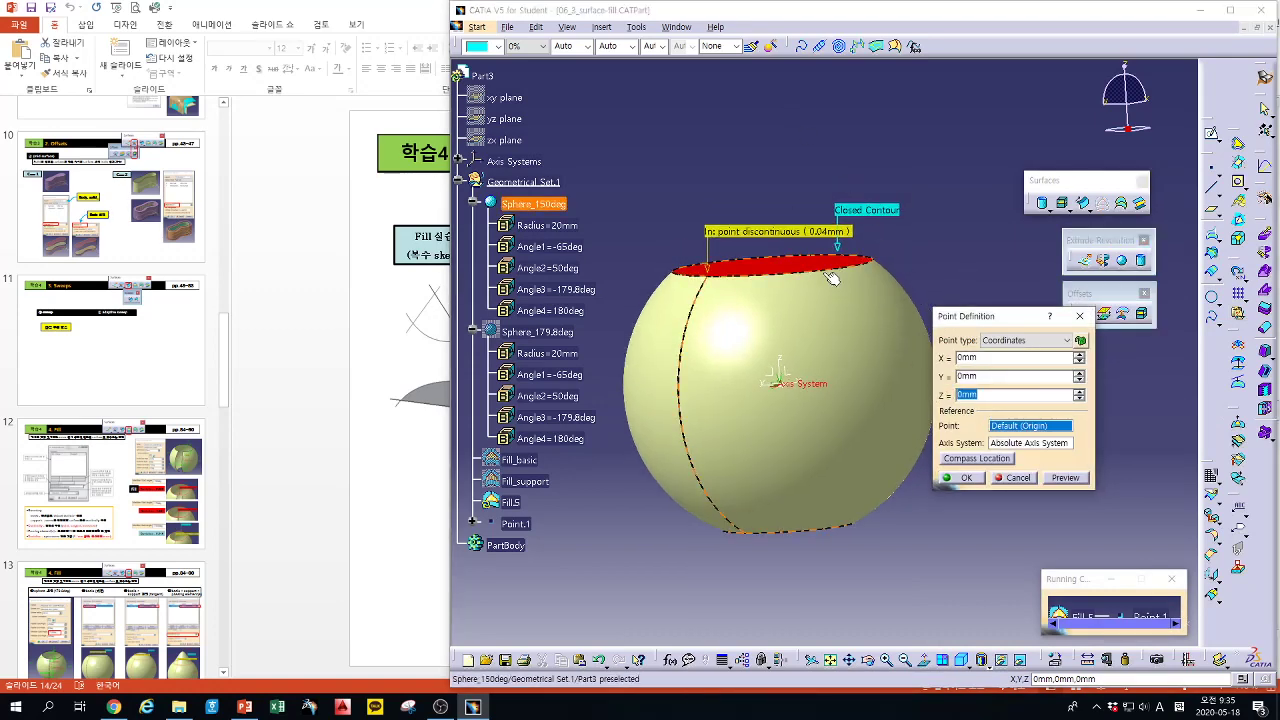
text(50)
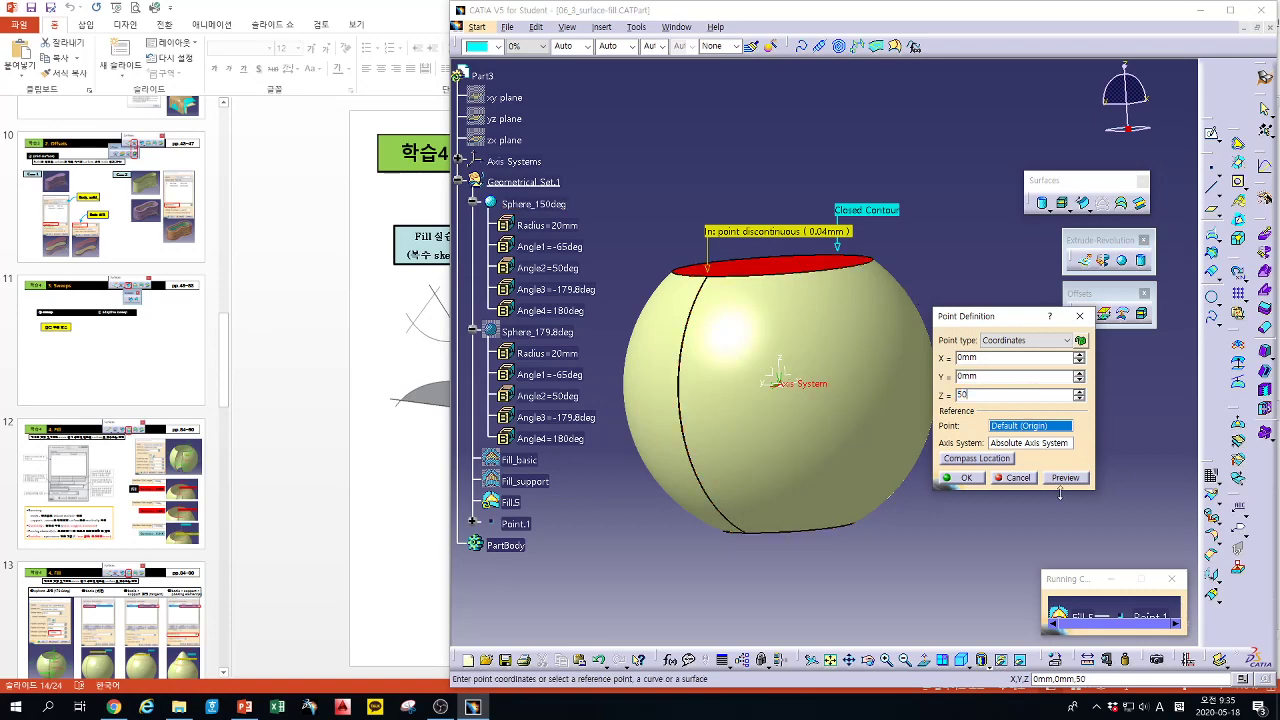
click(1066, 480)
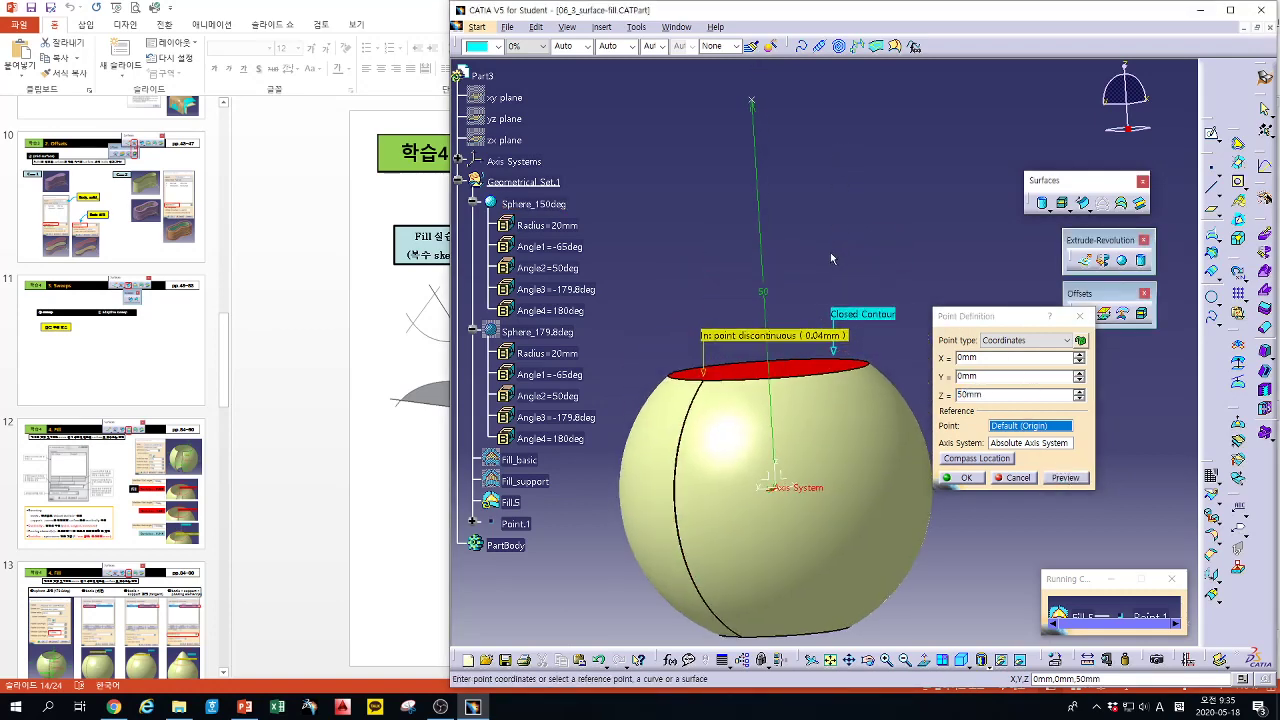
Set the passing point's Z coordinate to 30 mm, create it and preview the fill through it
double_click(966, 394)
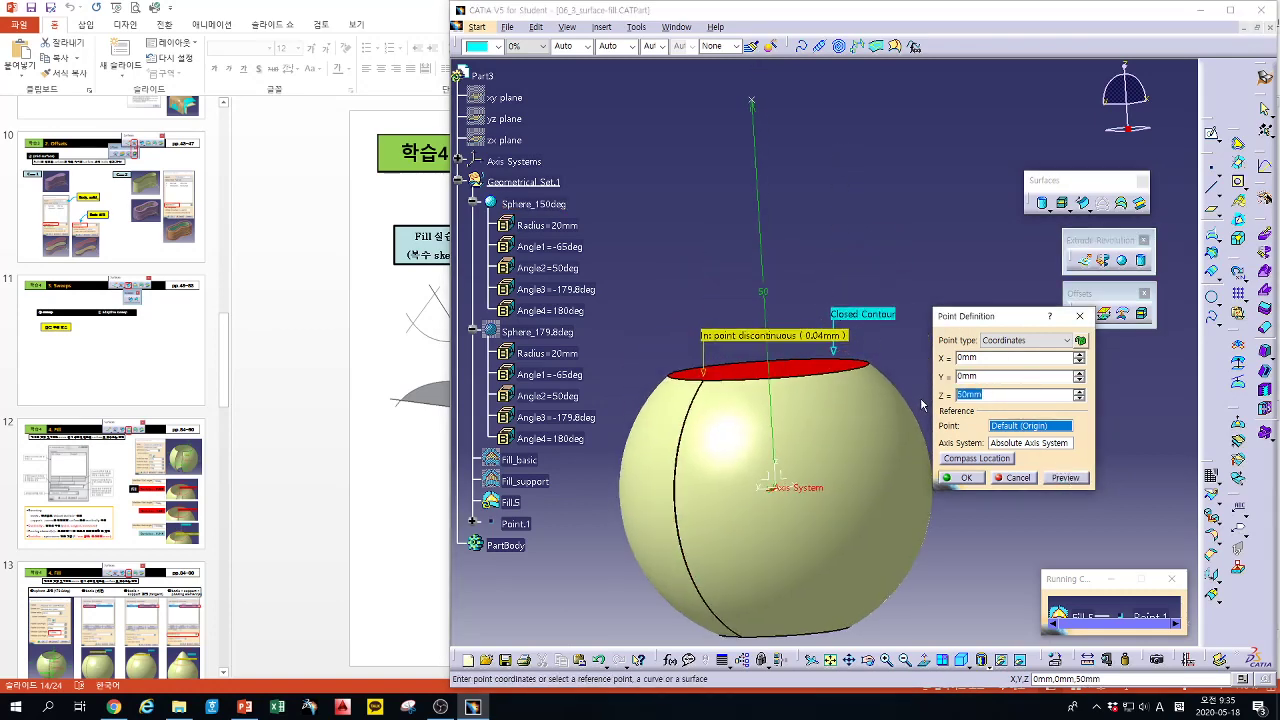
text(30)
click(1063, 479)
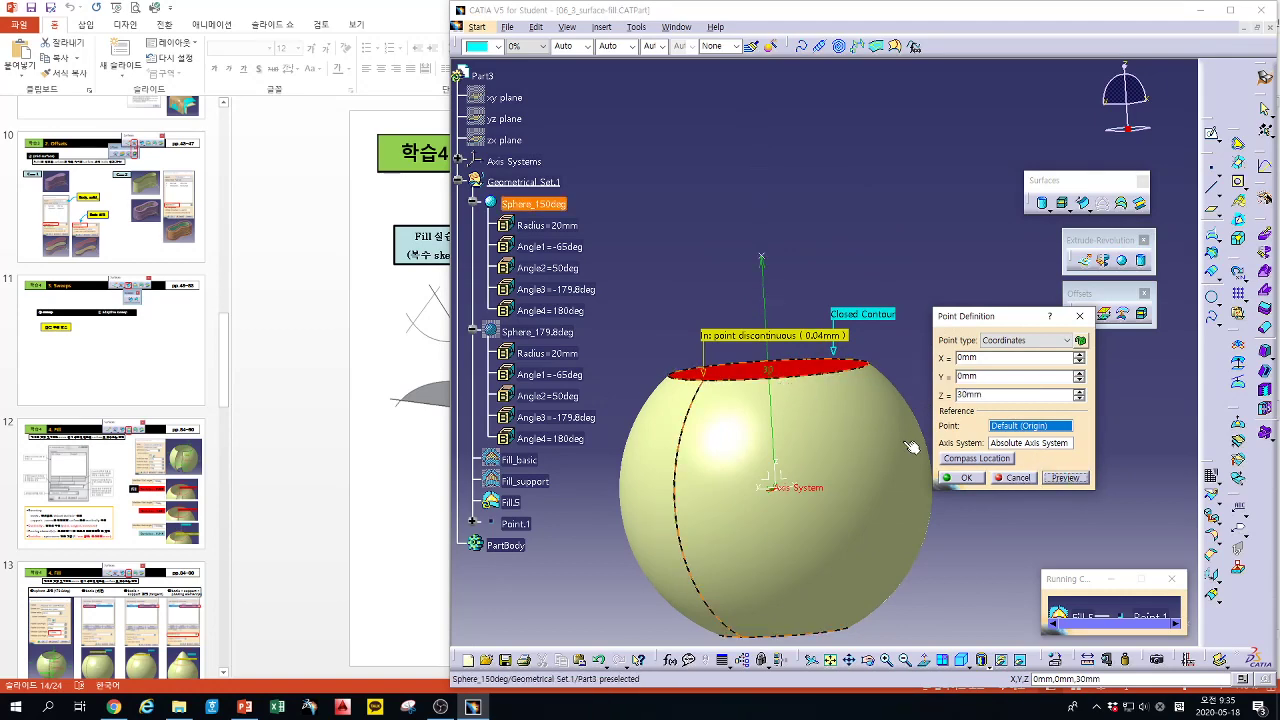
click(960, 478)
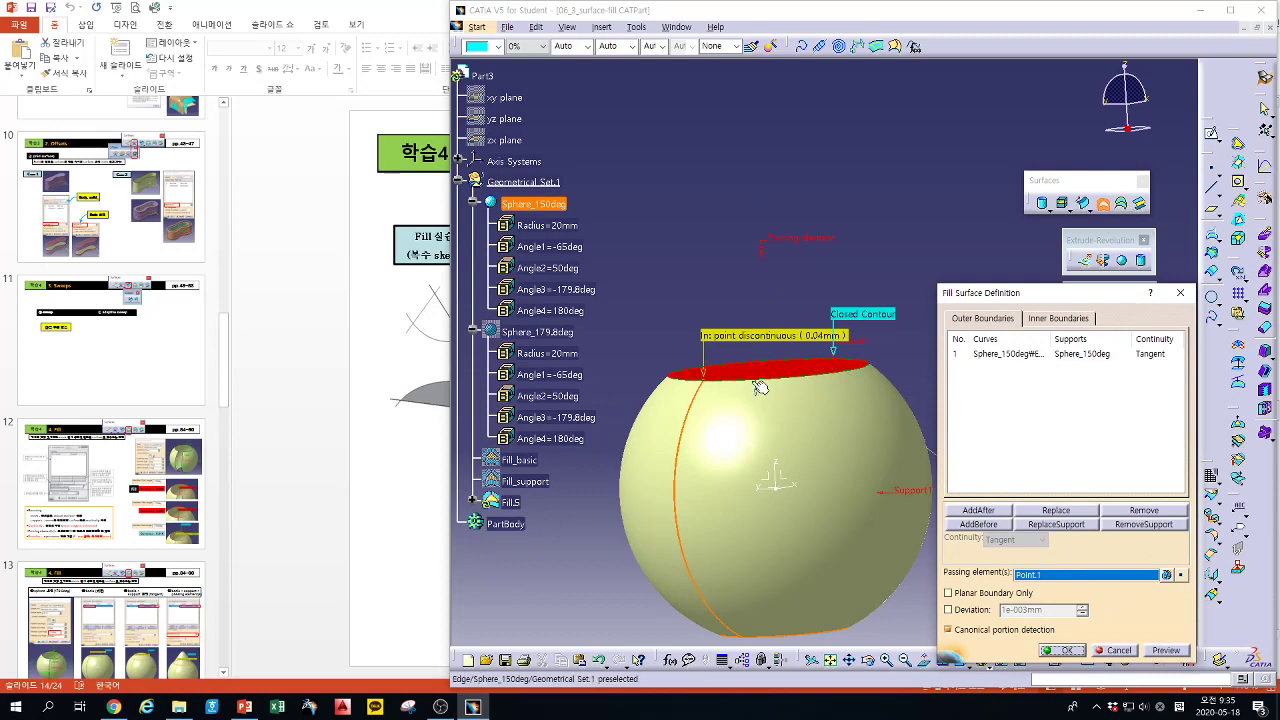
click(1162, 650)
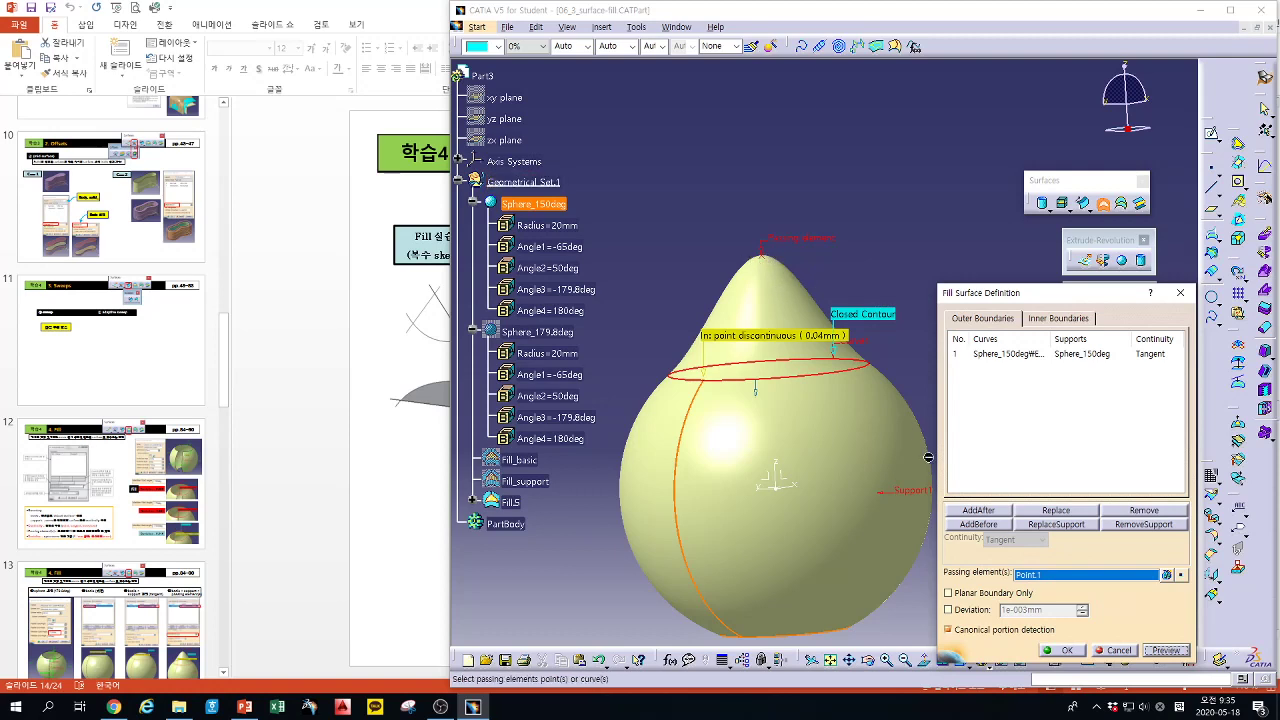
Remove Point.1 from the fill's passing elements and preview the fill without it
click(1165, 577)
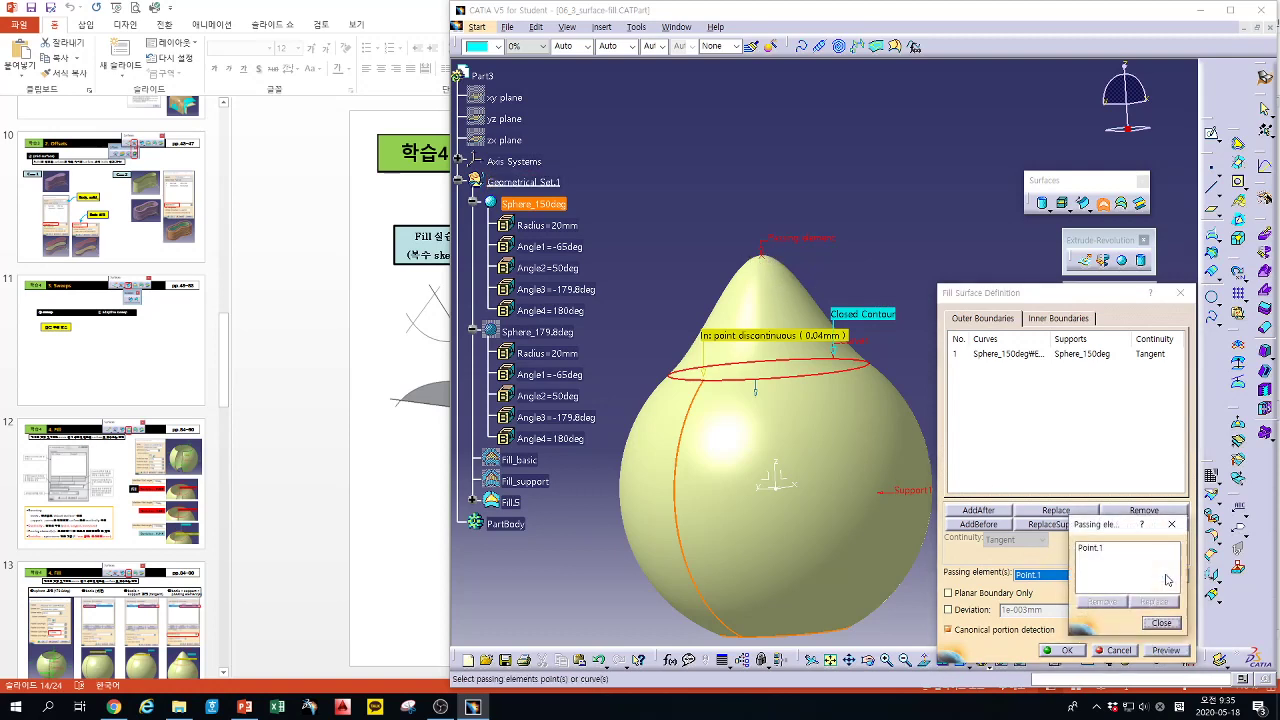
click(1104, 548)
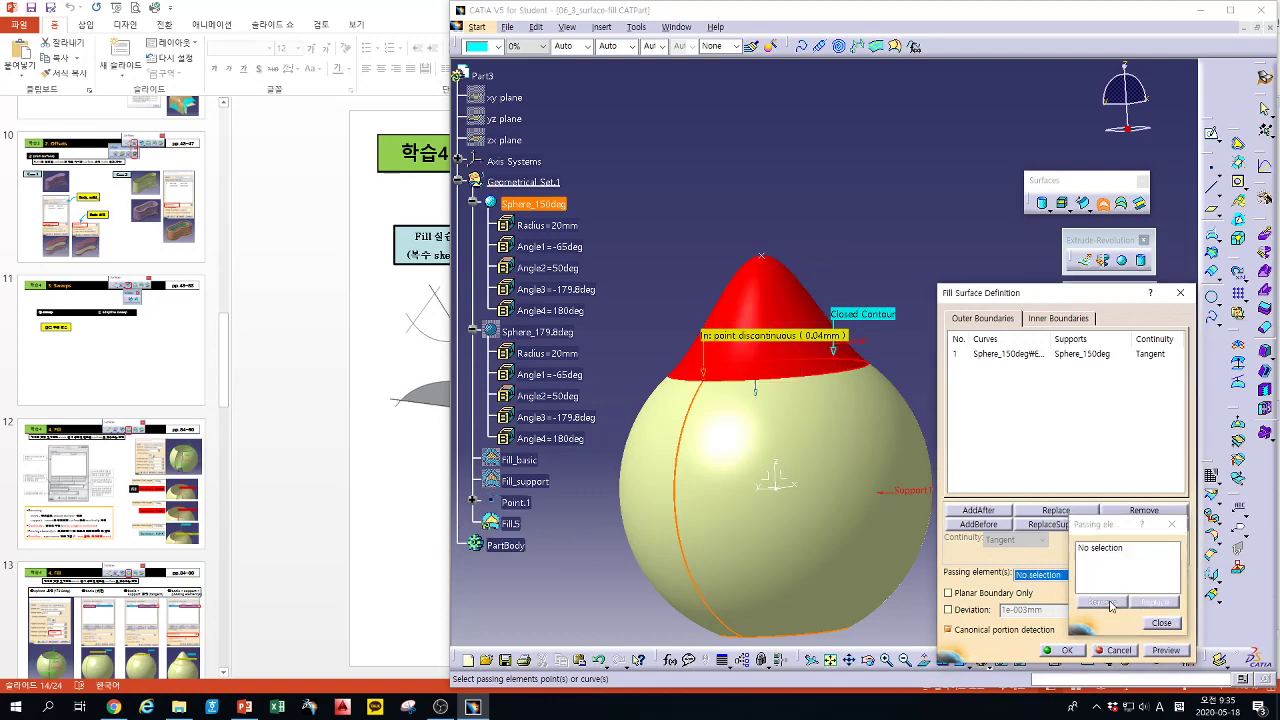
click(1110, 602)
click(1161, 622)
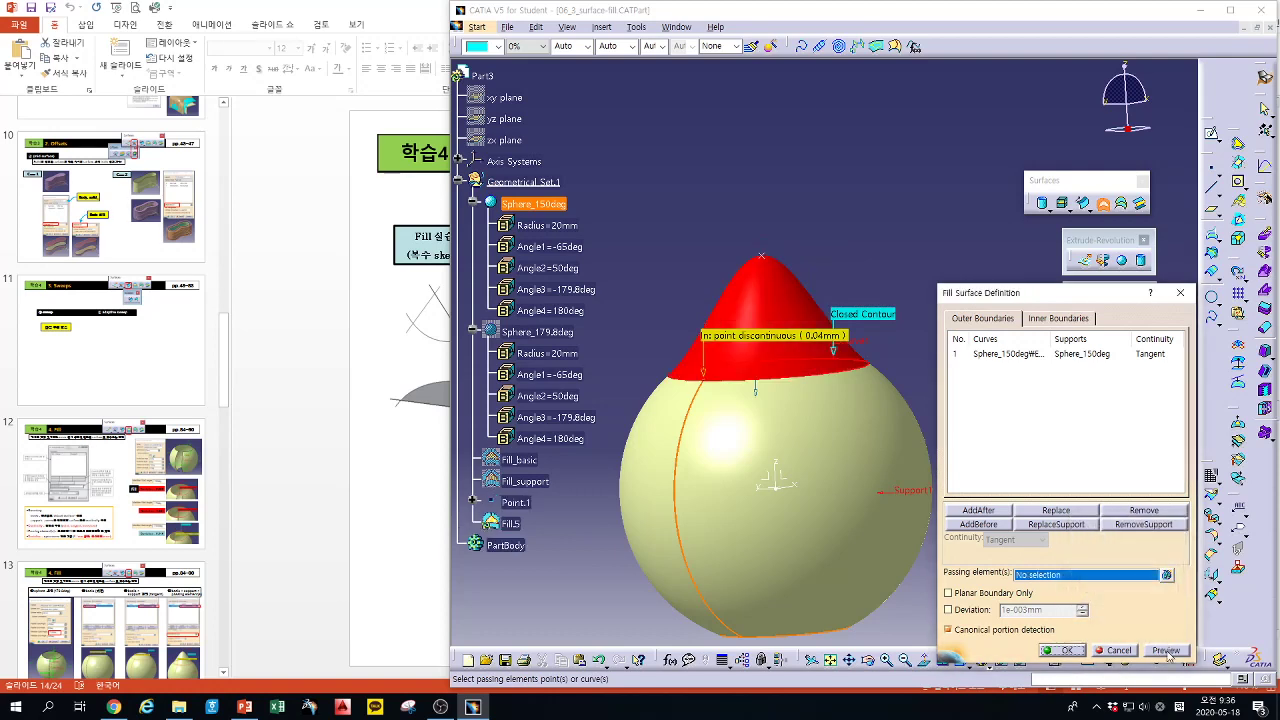
click(1166, 650)
middle_drag(717, 375, 775, 290)
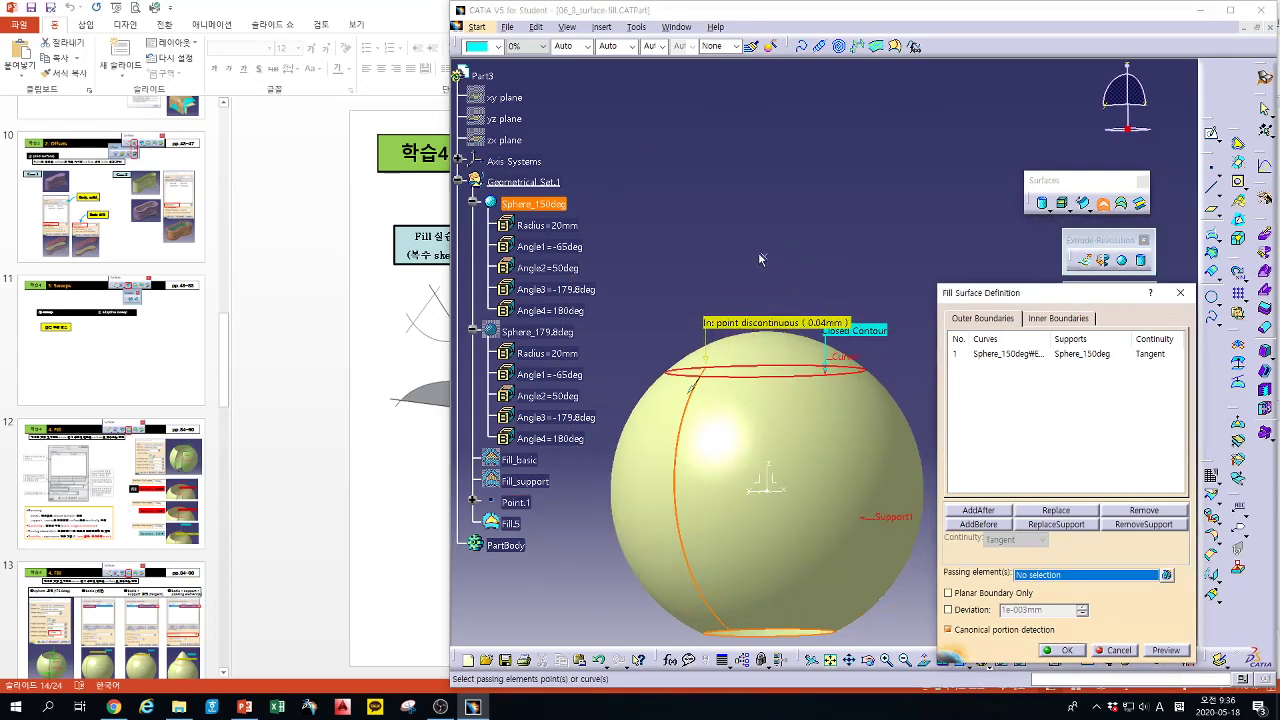
Select the point above the sphere as the fill's passing element again, preview the surface and create the fill
click(770, 261)
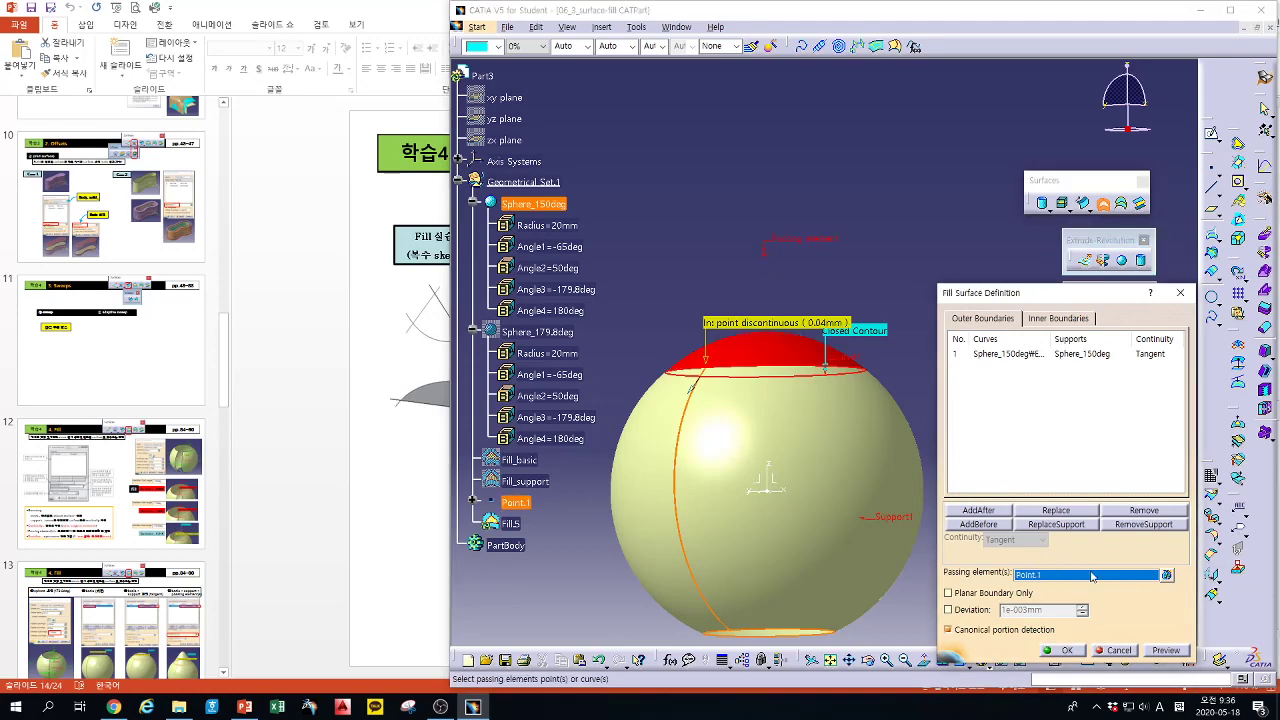
click(1166, 650)
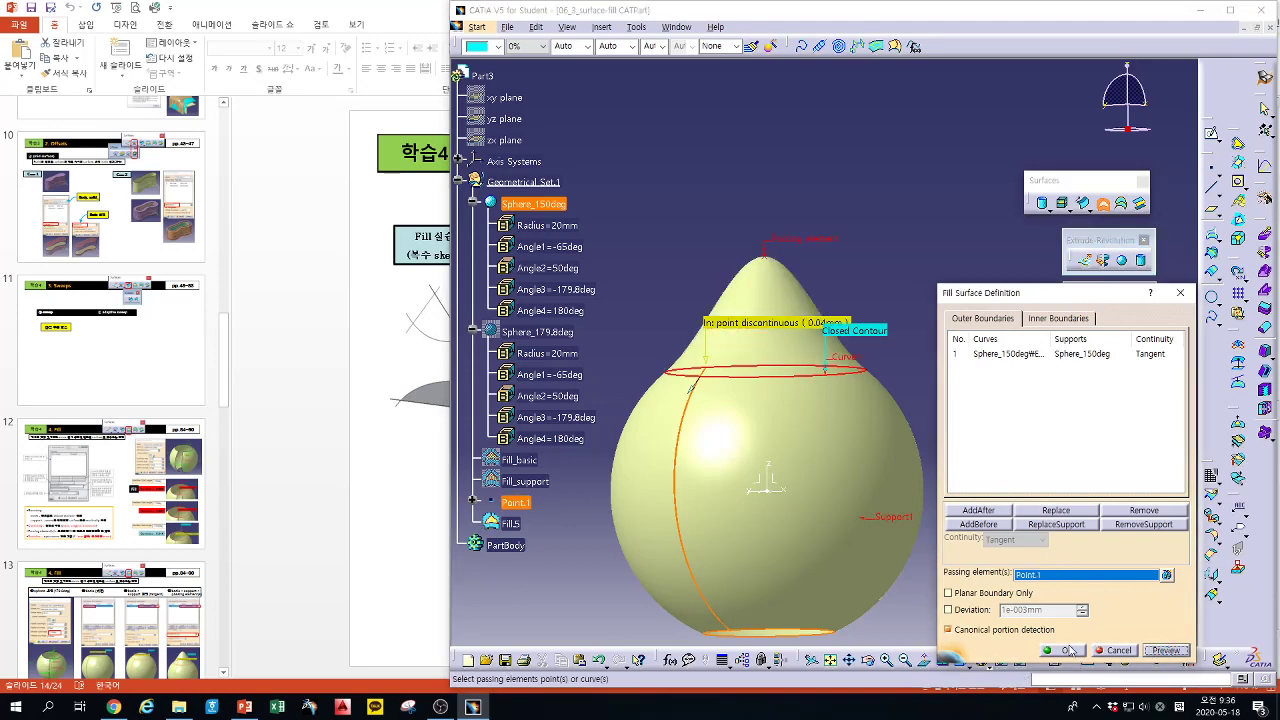
click(1065, 650)
middle_drag(906, 258, 773, 300)
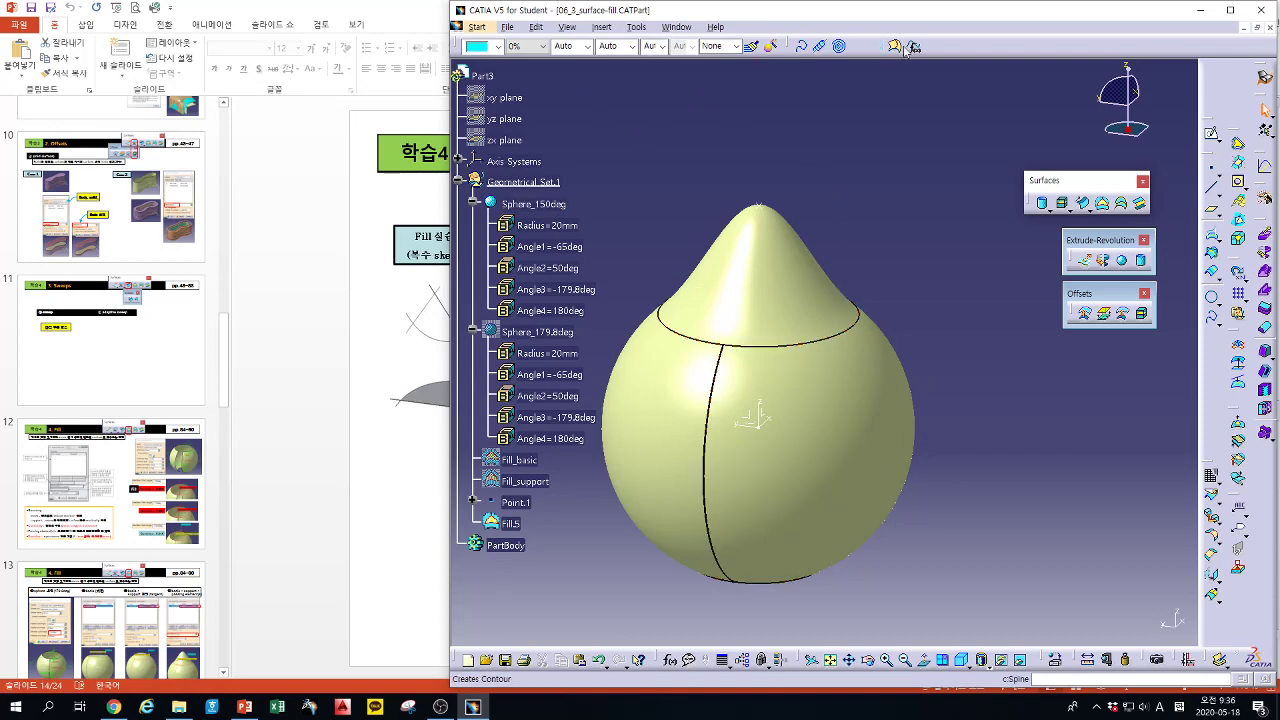
Switch to the PowerPoint lecture slides and view the Multi-Sections Surface slides 15 and 16
click(308, 273)
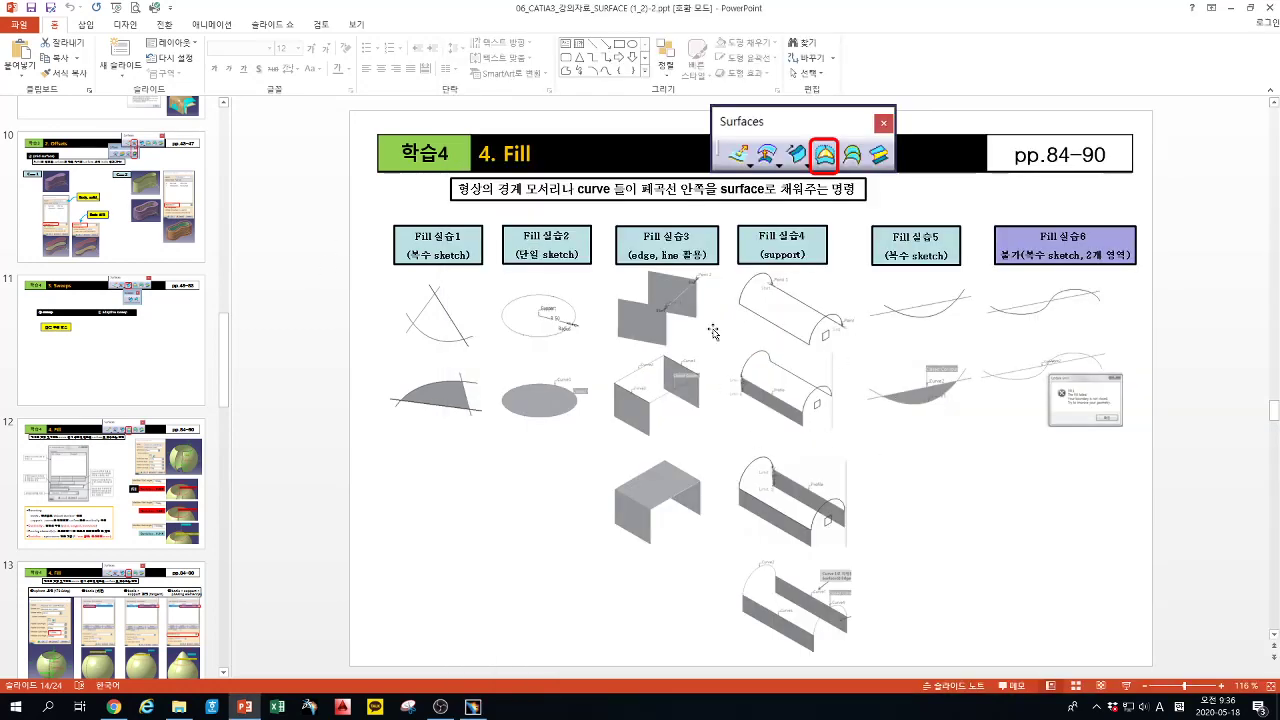
scroll(940, 463, down, 1)
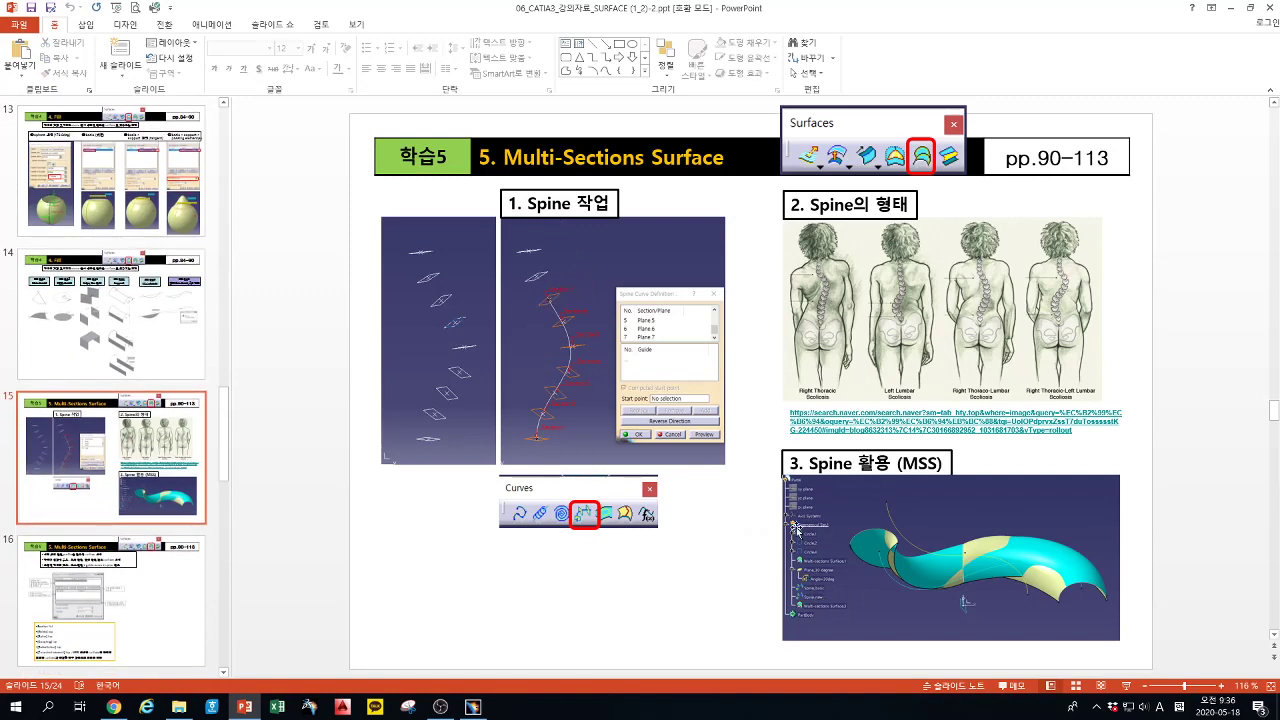
scroll(752, 502, down, 1)
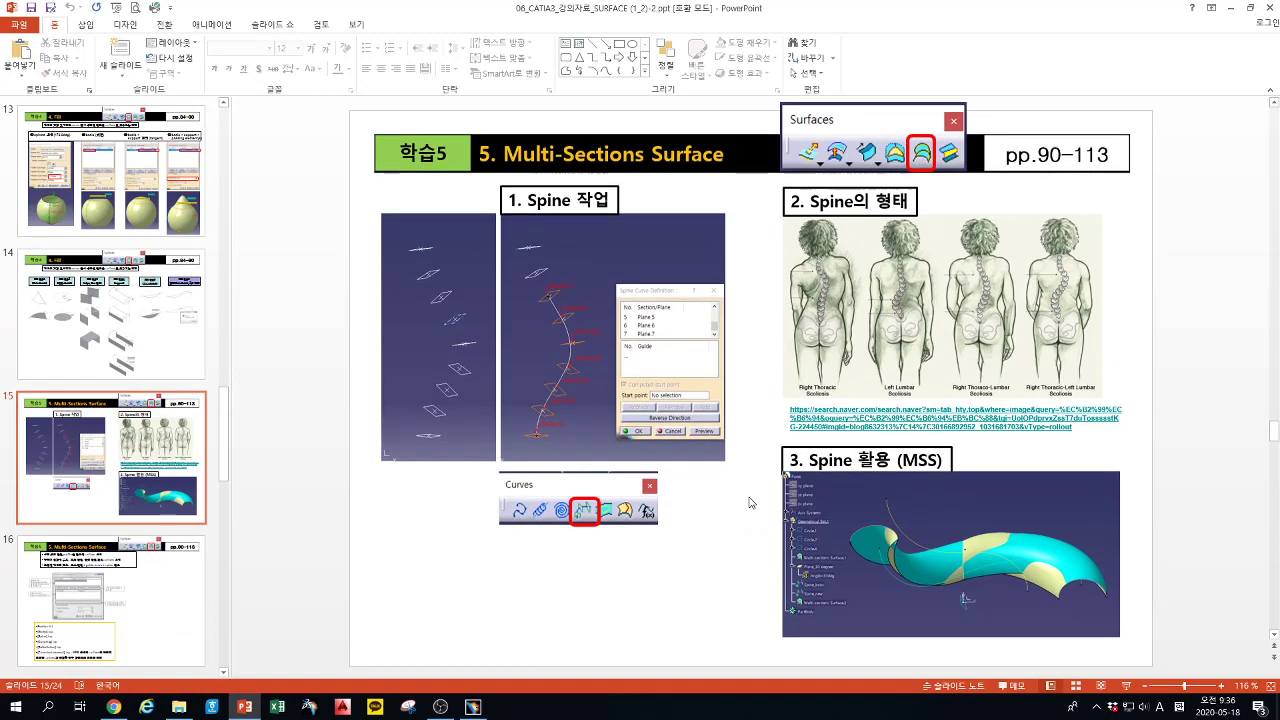
scroll(760, 502, down, 1)
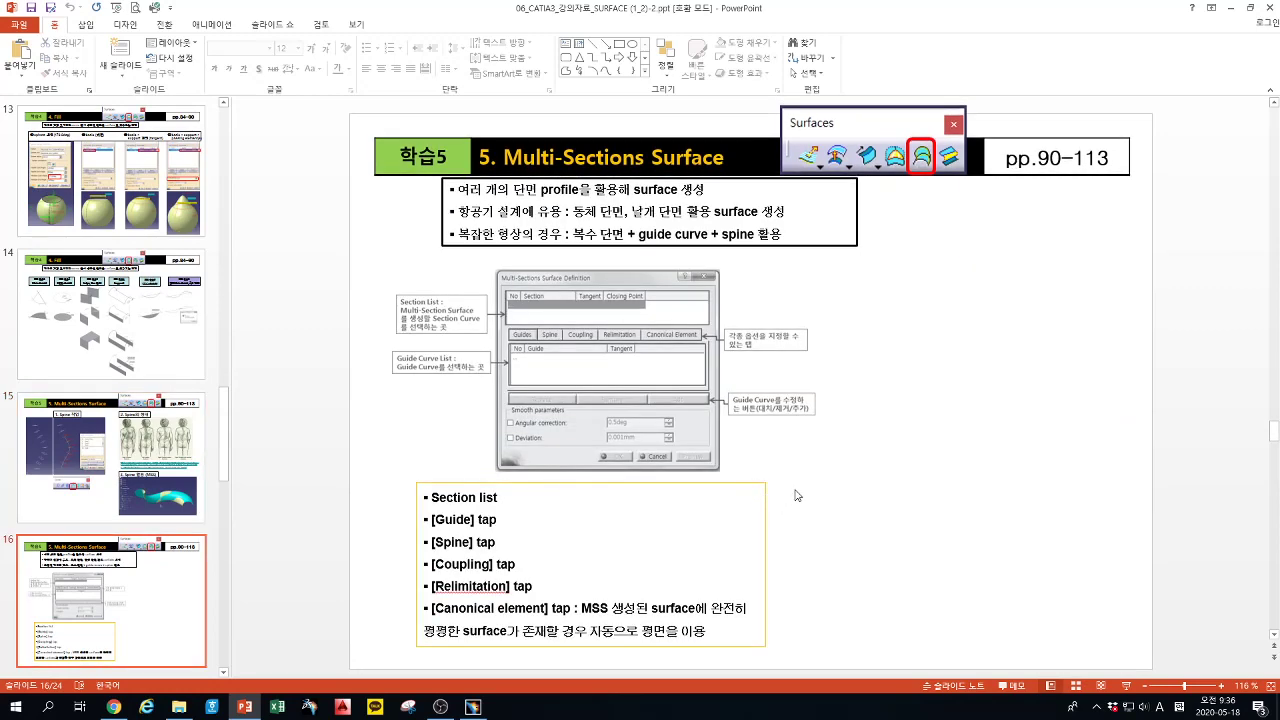
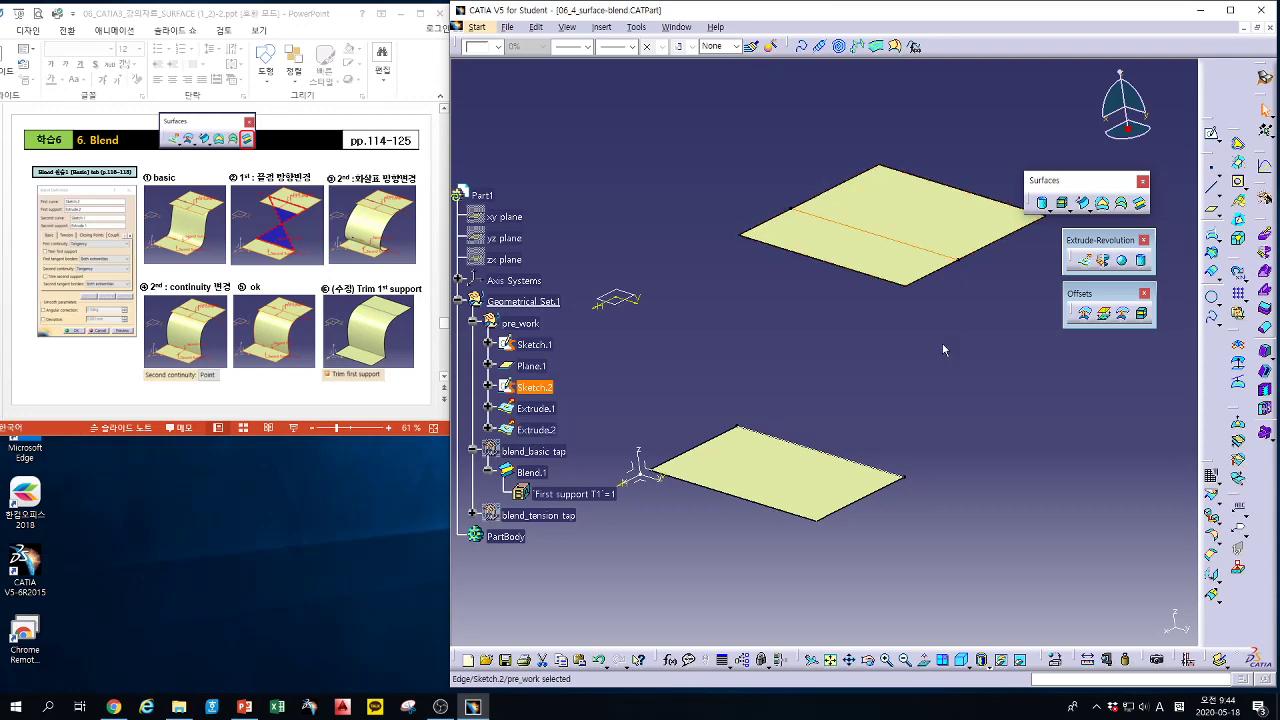
middle_drag(942, 343, 865, 245)
click(864, 232)
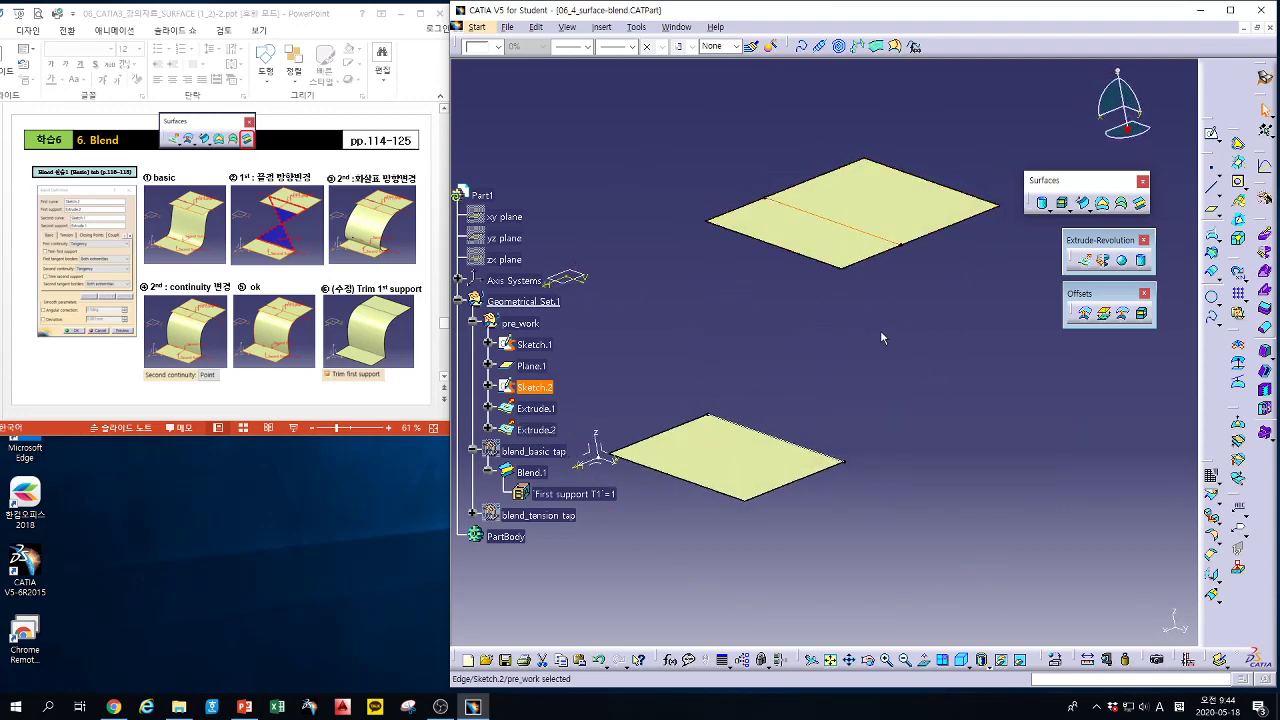
middle_drag(881, 334, 904, 357)
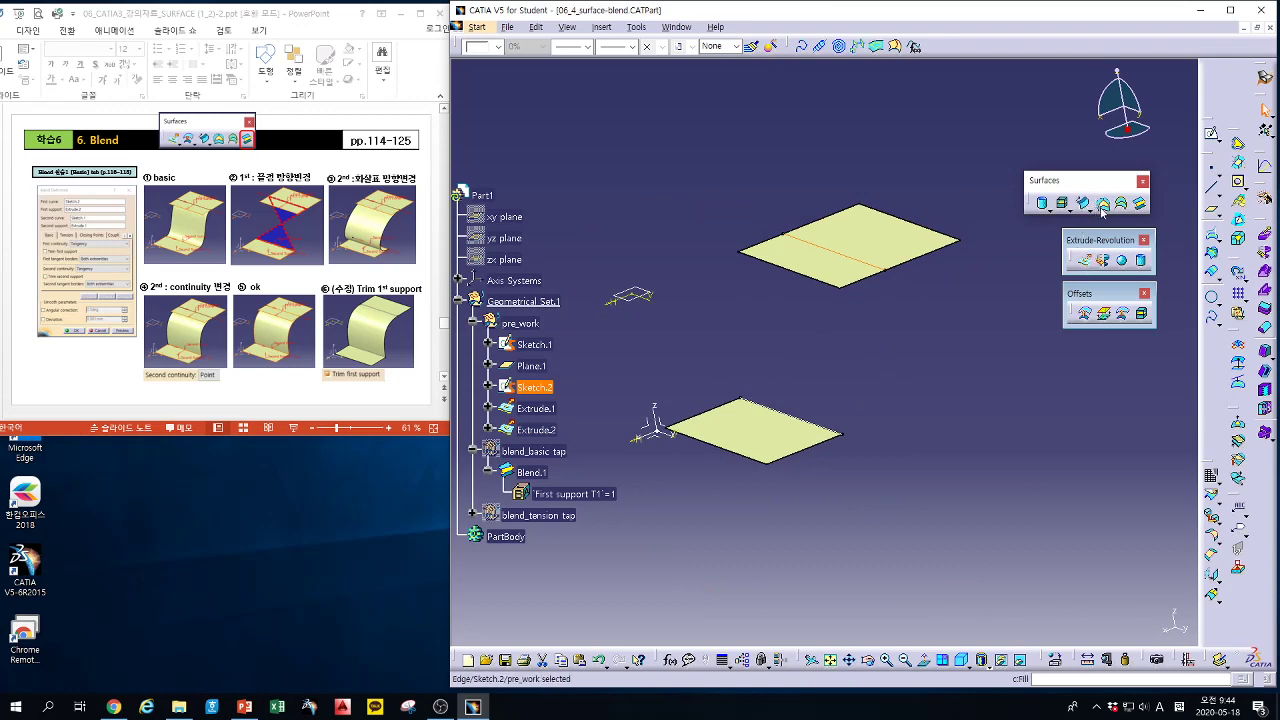
click(1140, 203)
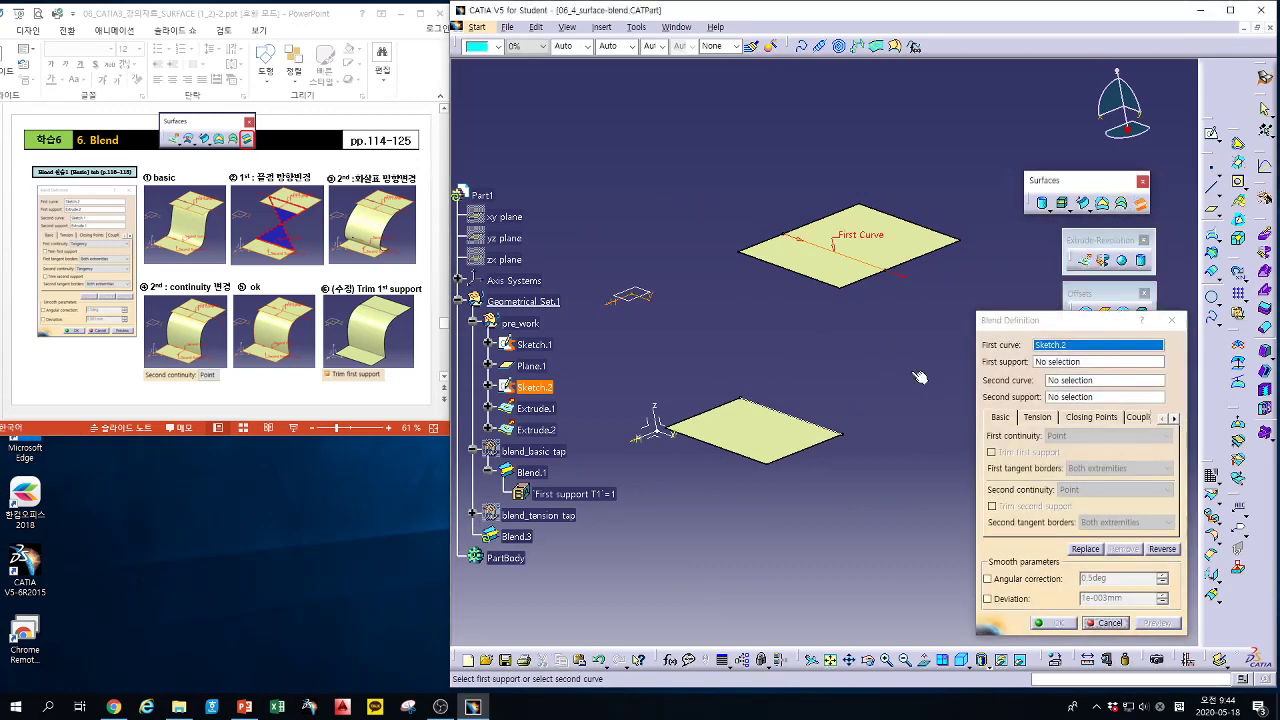
middle_drag(920, 377, 904, 358)
click(803, 263)
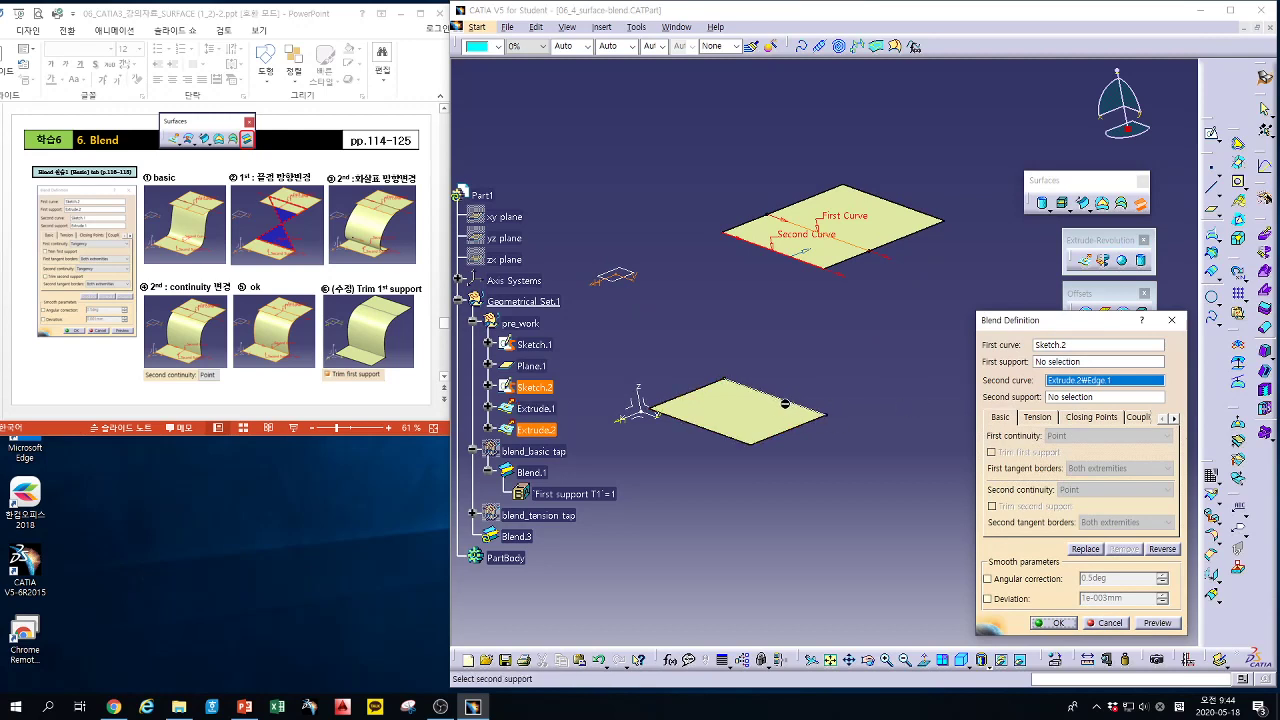
click(1169, 321)
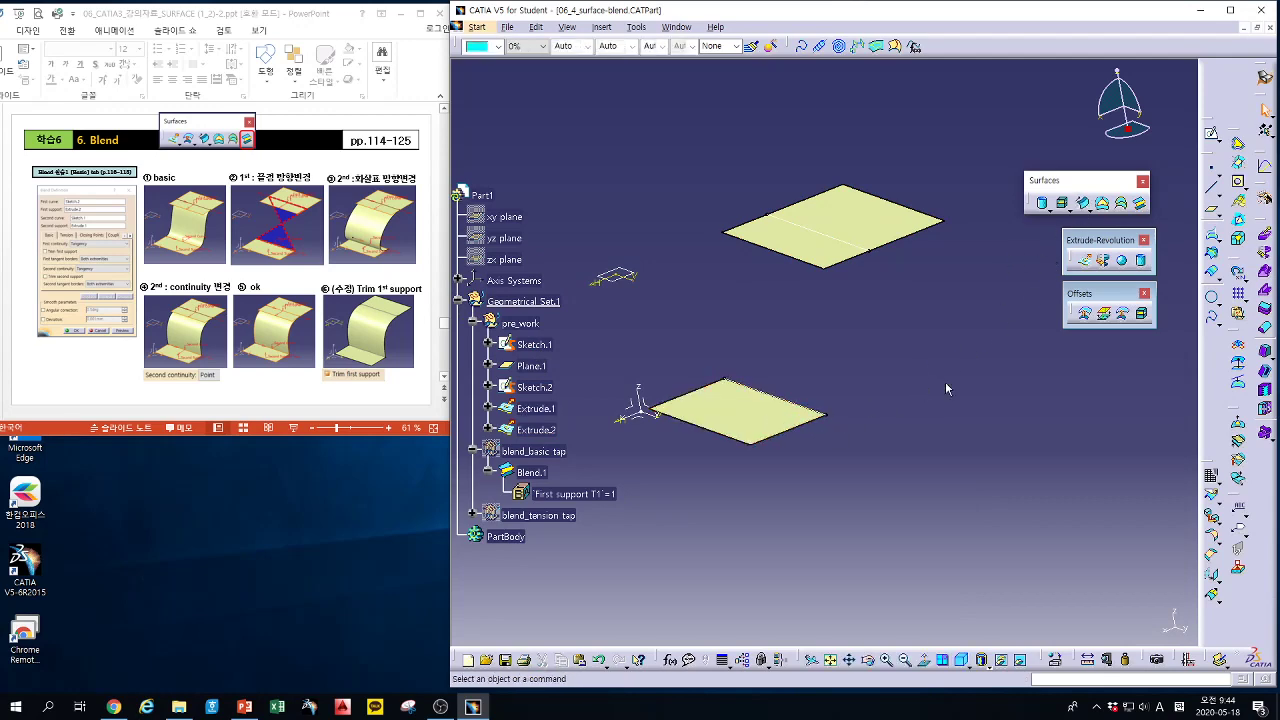
Start a Blend surface from the front edge of Extrude.2 to Sketch.1 and preview it without supports
click(1140, 204)
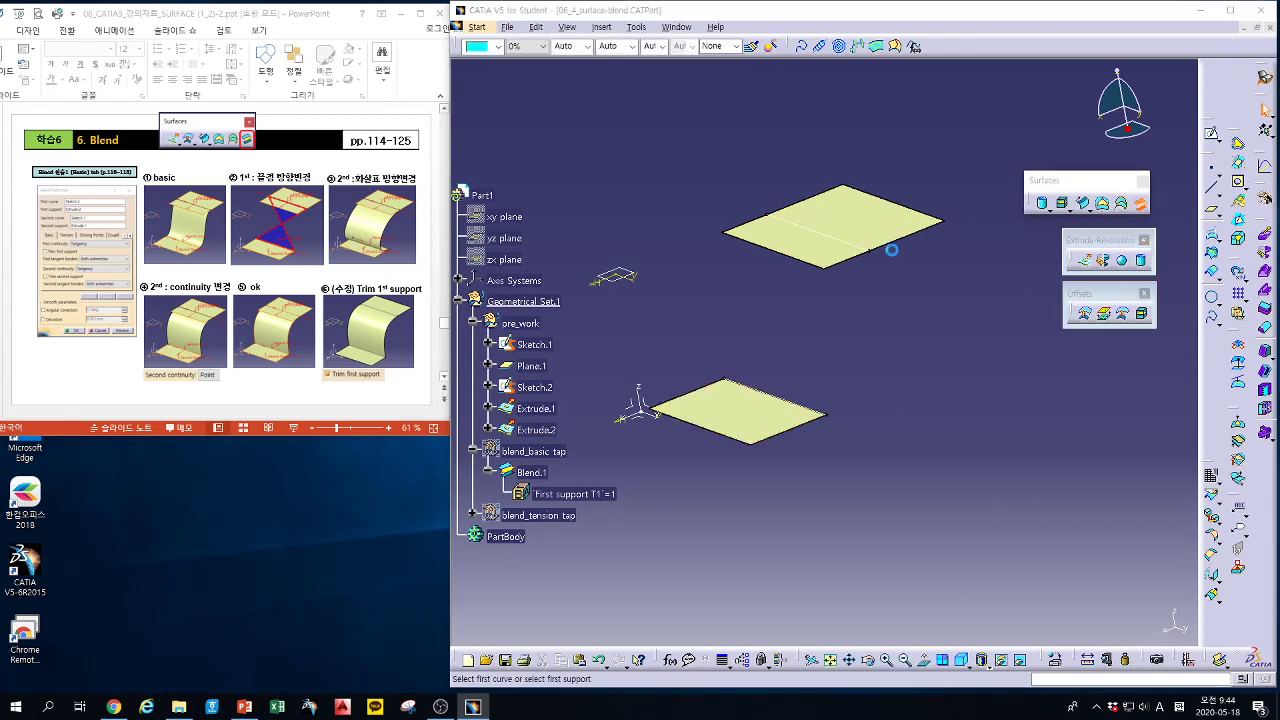
click(798, 266)
click(810, 408)
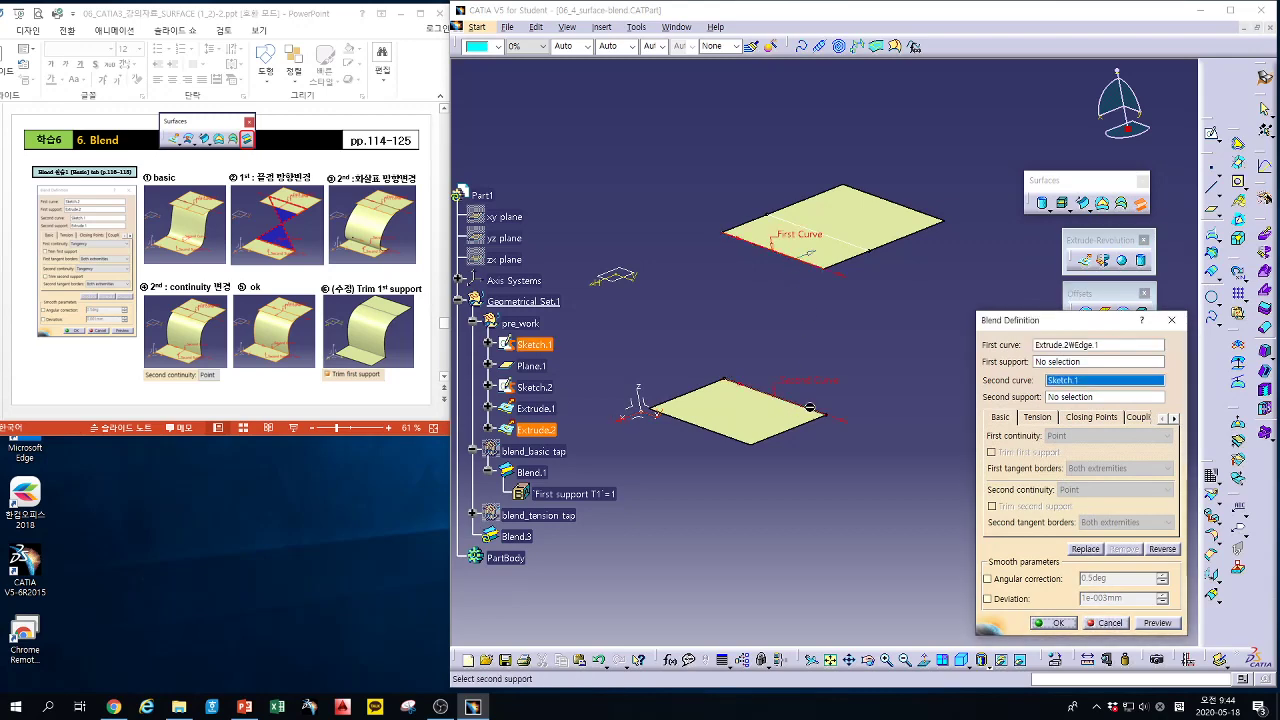
click(1158, 623)
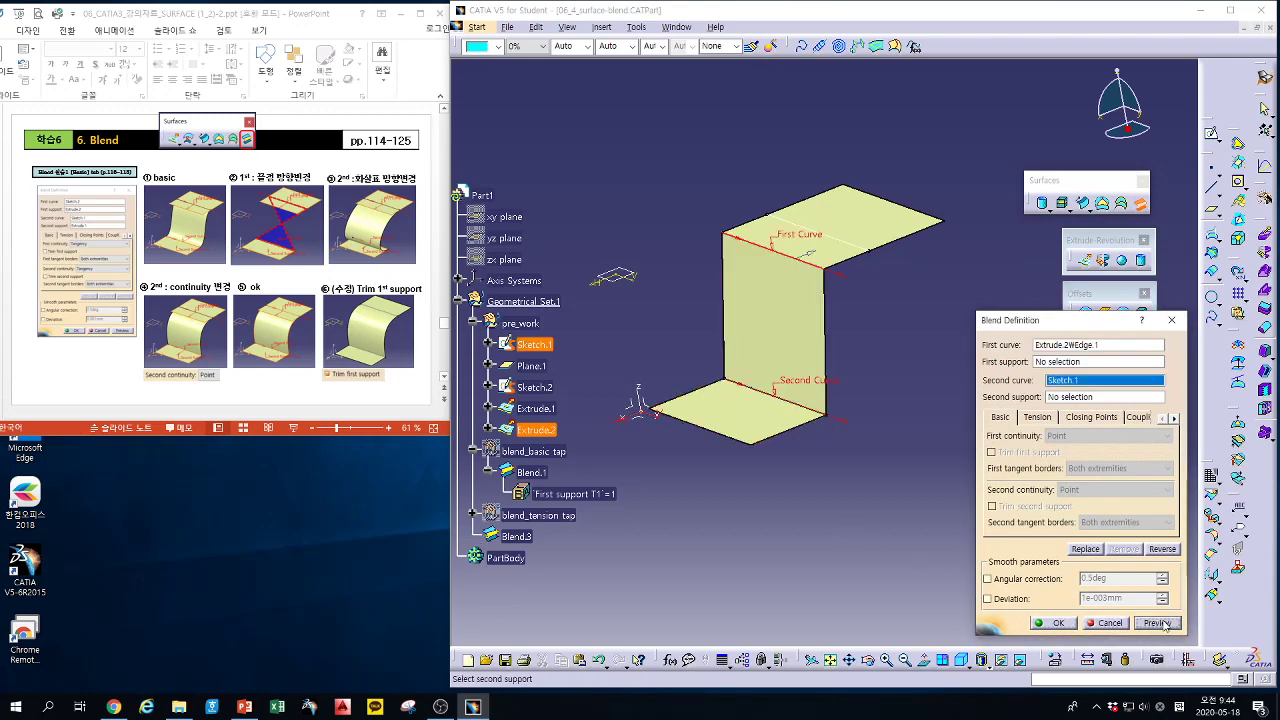
middle_drag(941, 527, 968, 434)
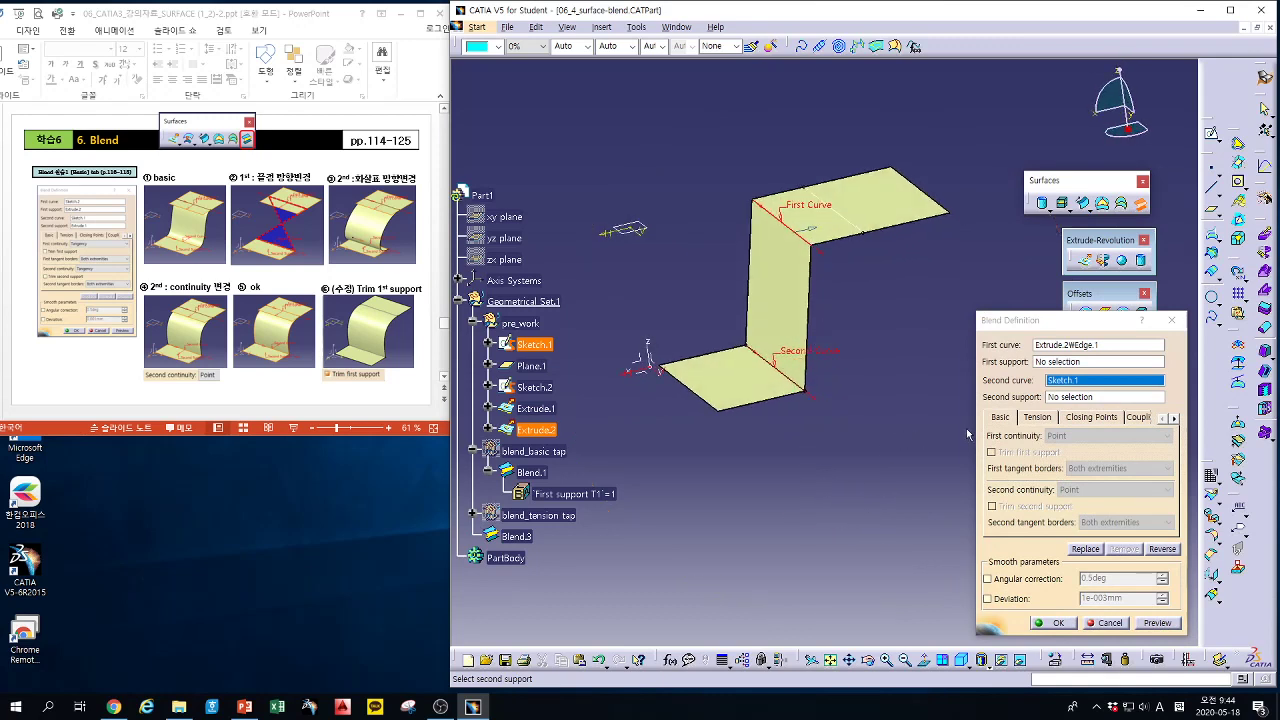
Try to assign Extrude.1 as the blend's first support and Extrude.2 as its second support
click(1050, 364)
click(730, 380)
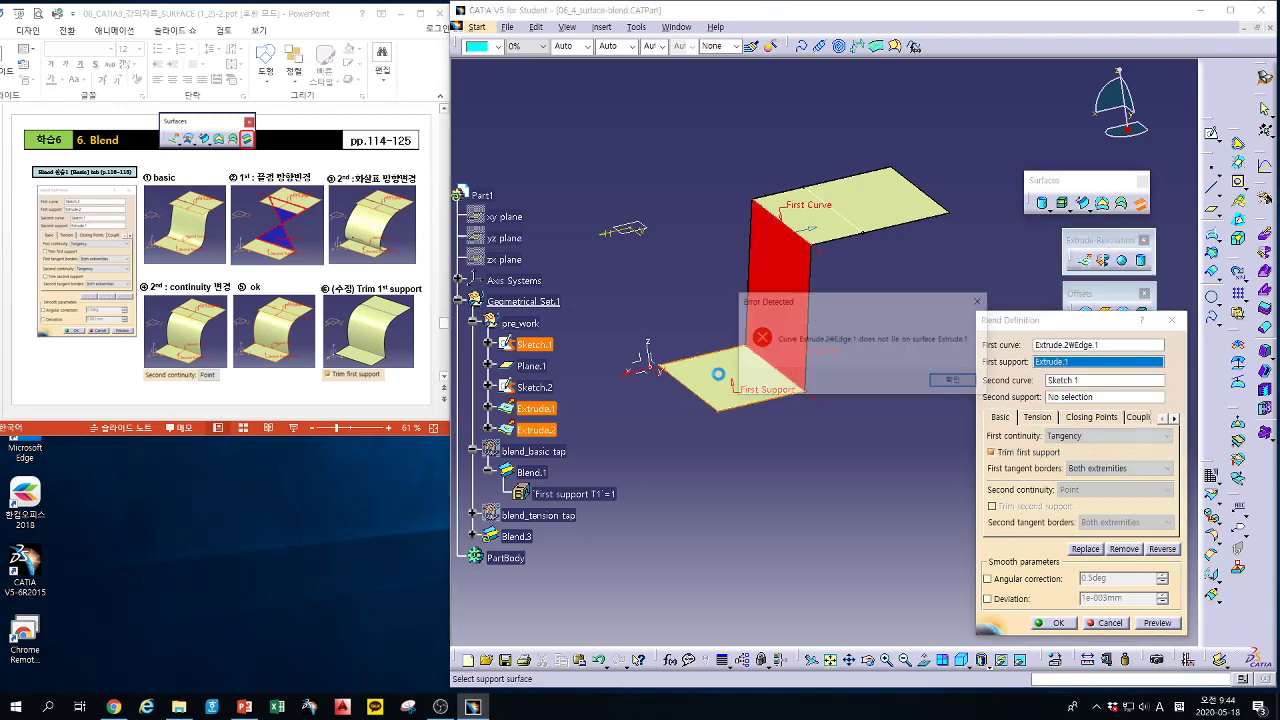
click(955, 382)
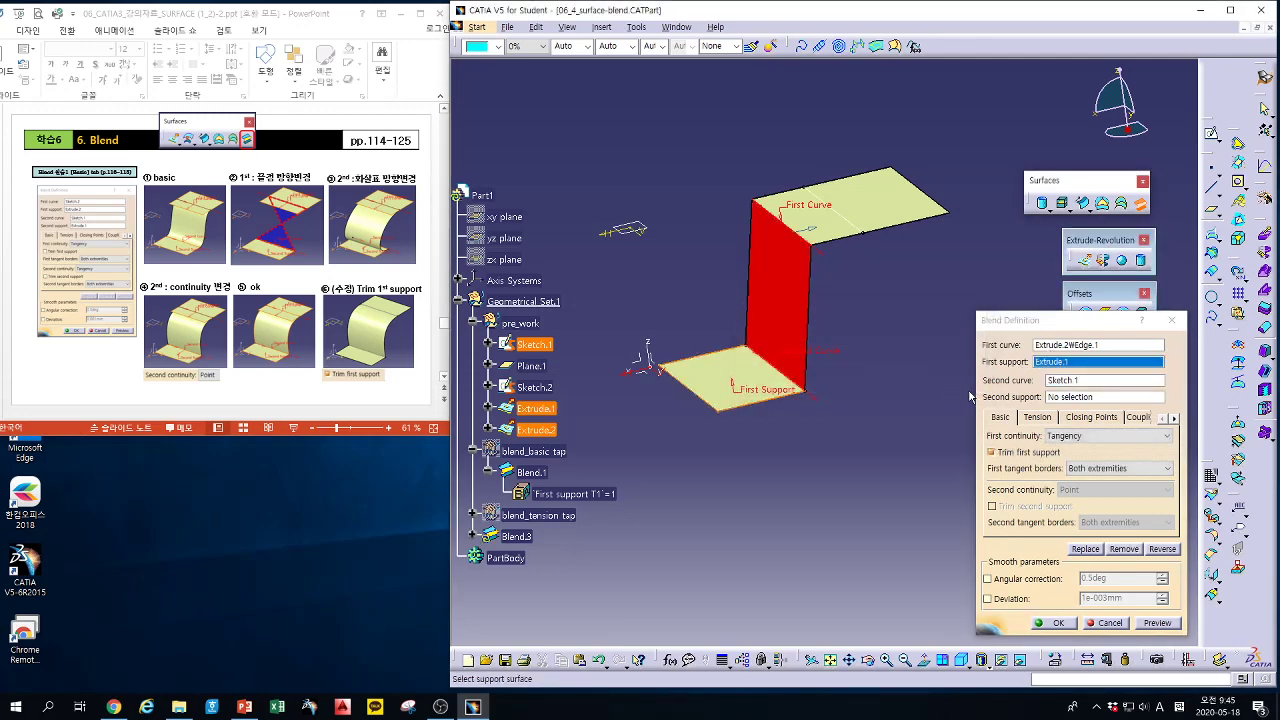
click(1075, 398)
click(886, 220)
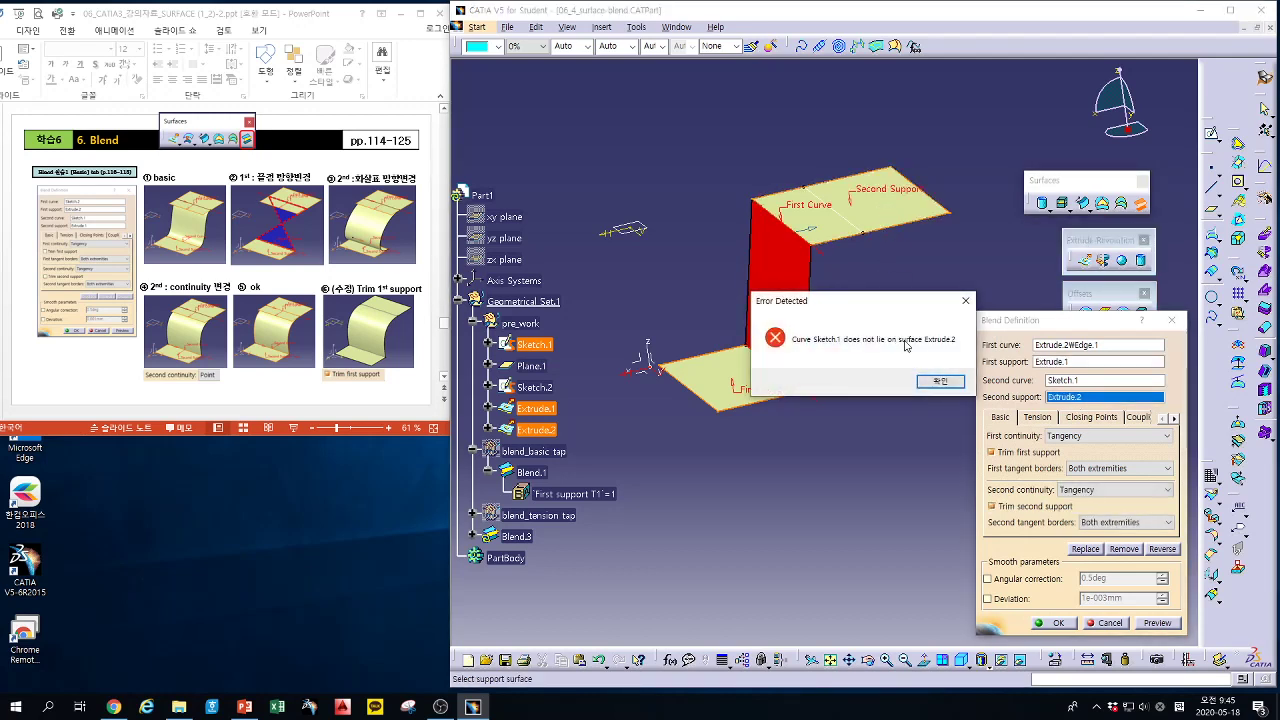
click(940, 381)
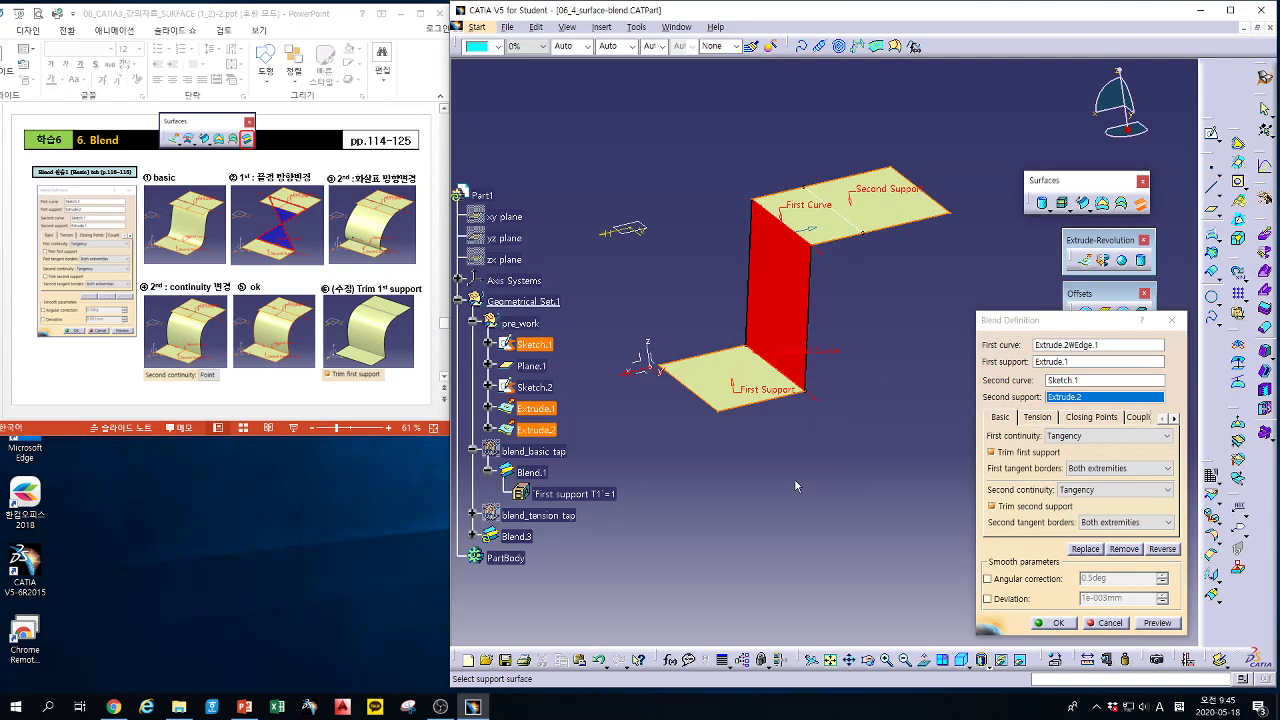
Cancel the current blend, then start a new Blend from Sketch.1 to Sketch.2 and preview it without supports
middle_drag(763, 476, 851, 486)
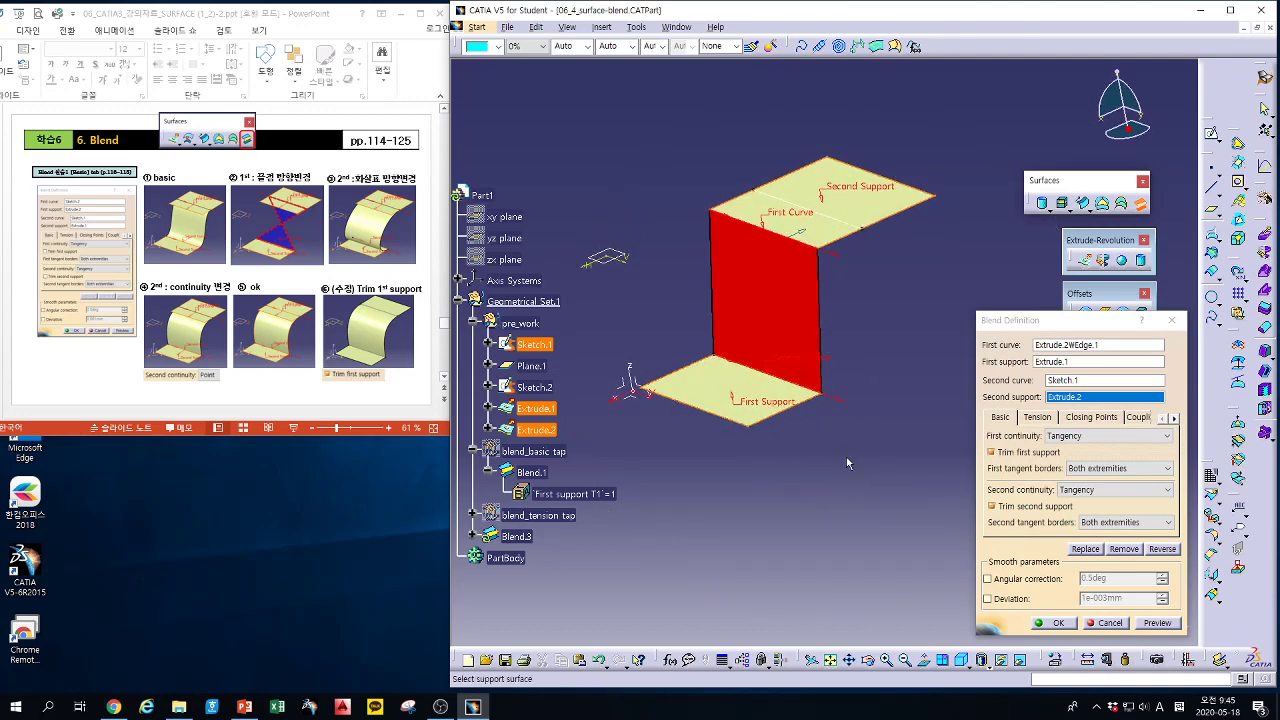
click(1112, 623)
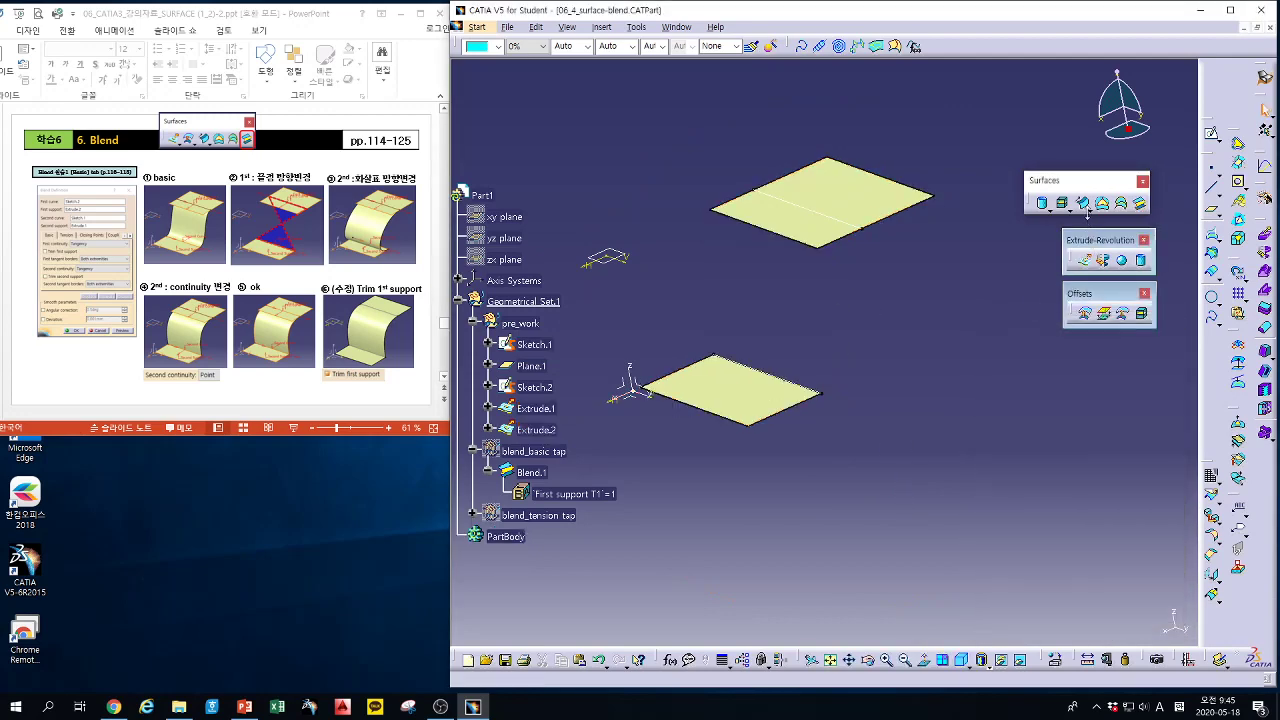
click(1140, 204)
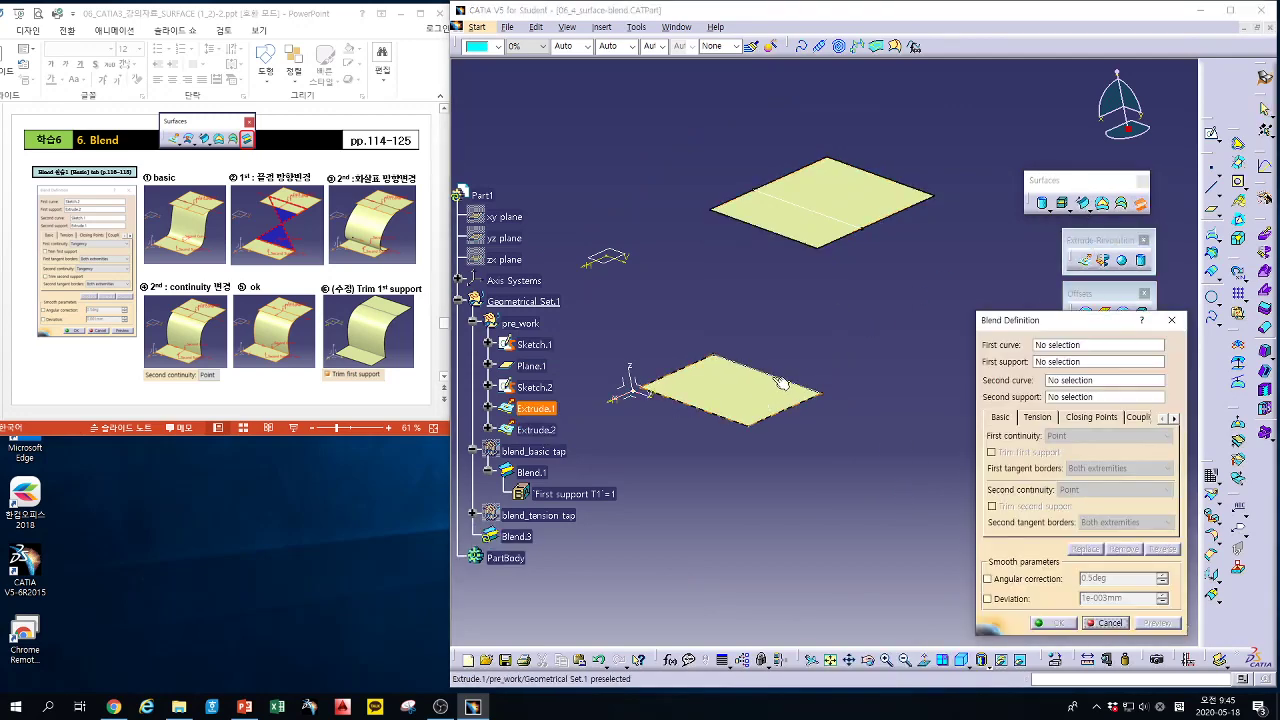
click(777, 378)
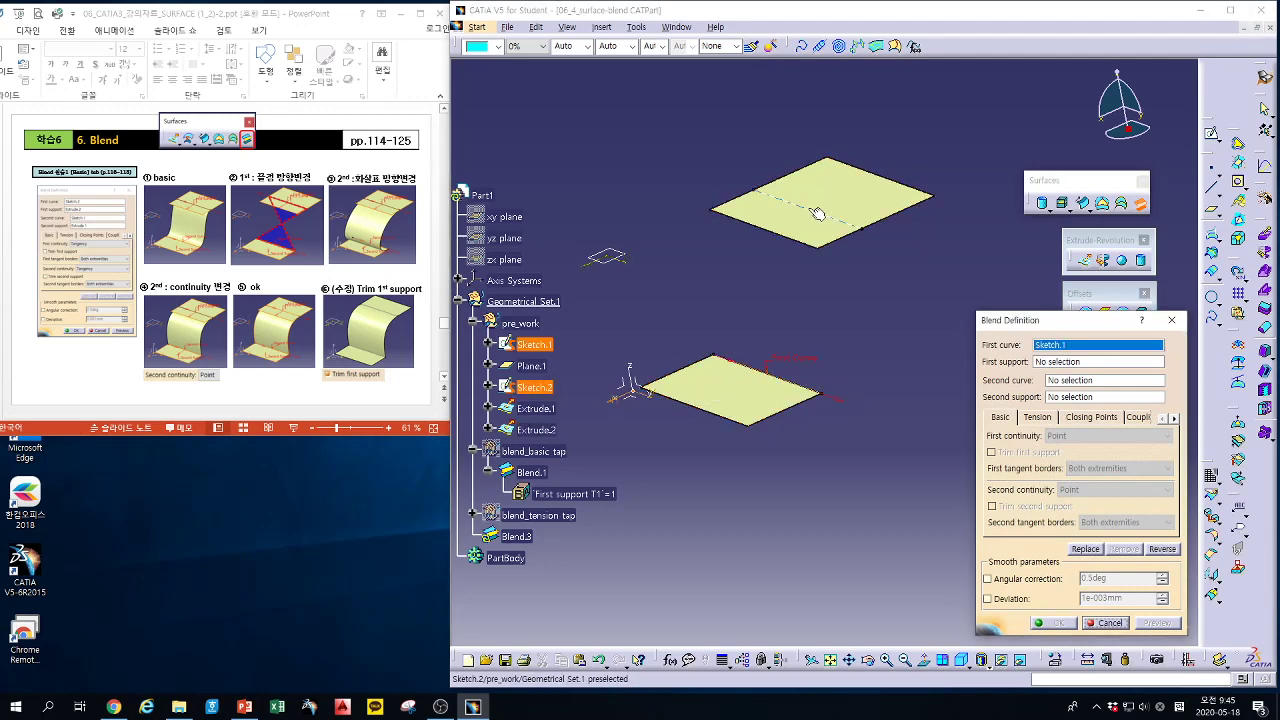
click(822, 210)
middle_drag(900, 441, 861, 522)
click(1157, 623)
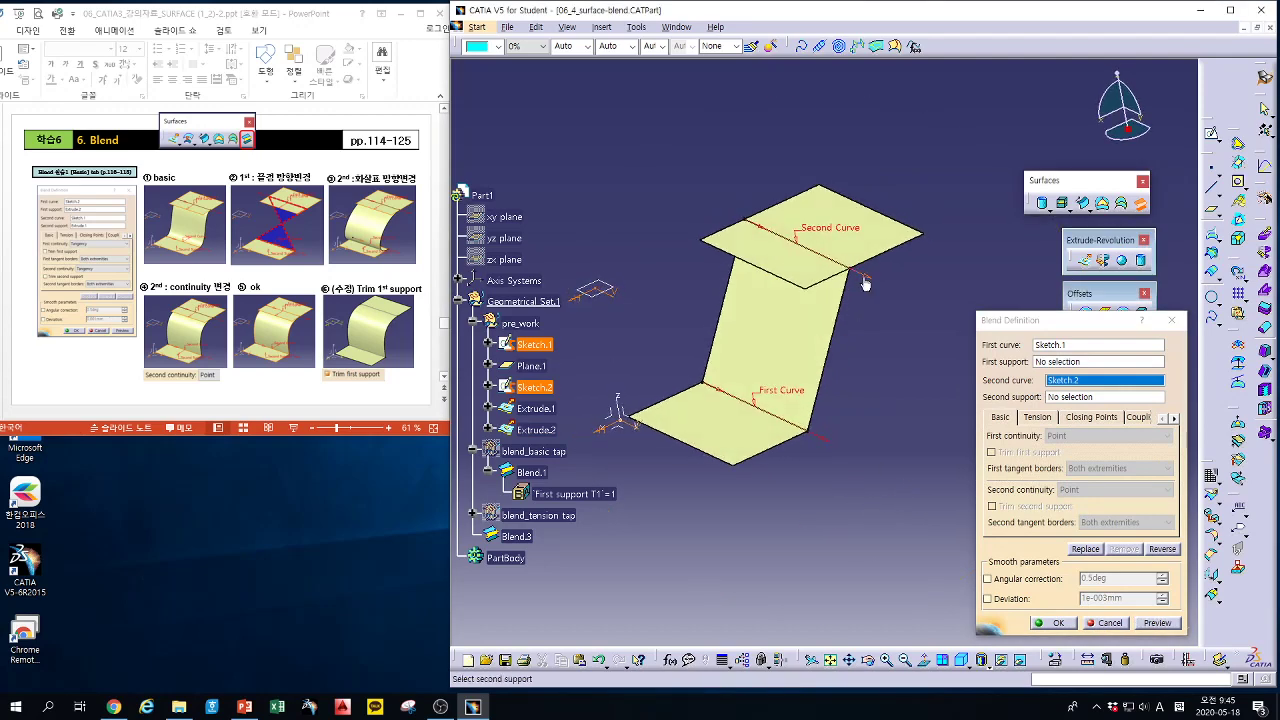
Reverse the second curve's direction to preview the twisted blend, and restore the original direction
click(1157, 623)
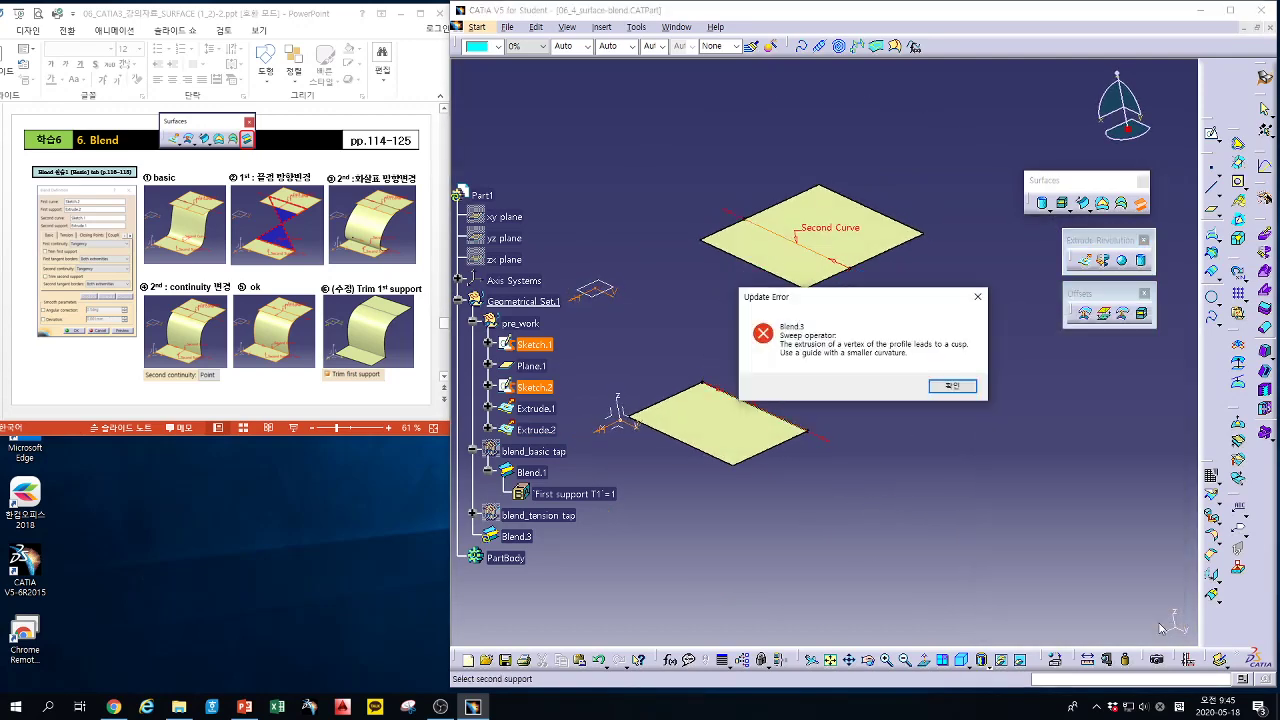
click(952, 385)
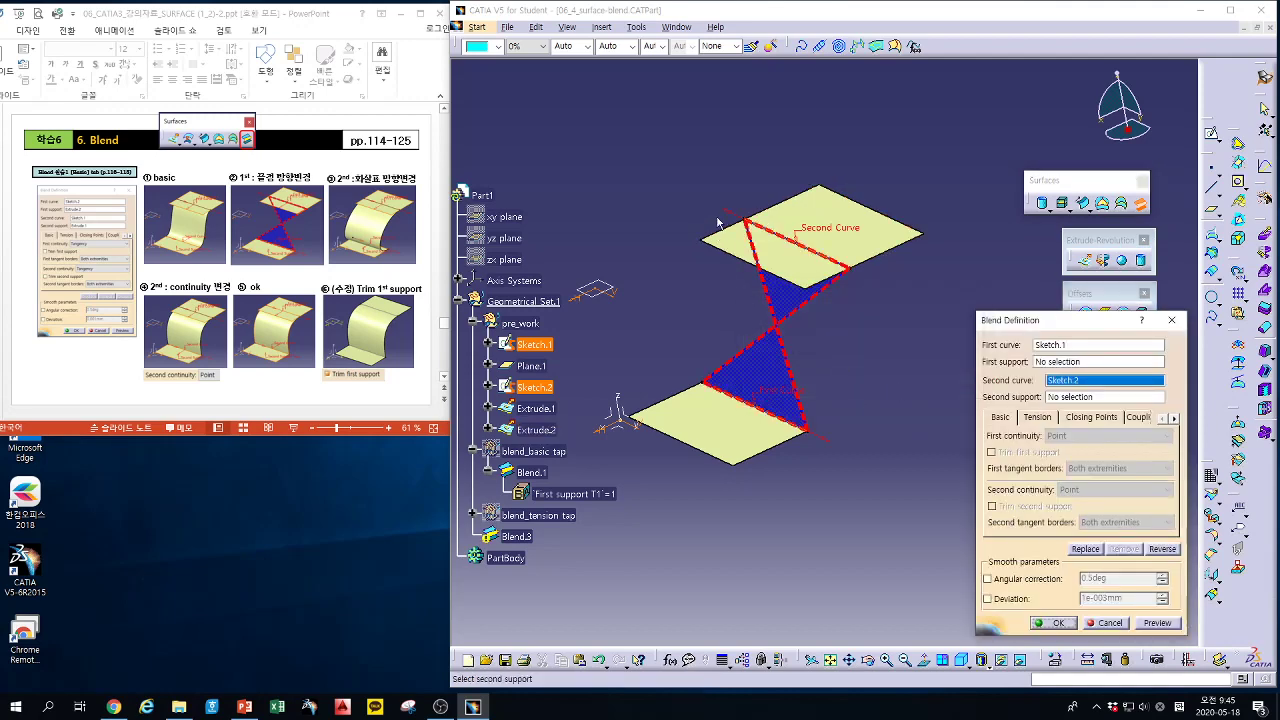
click(1160, 623)
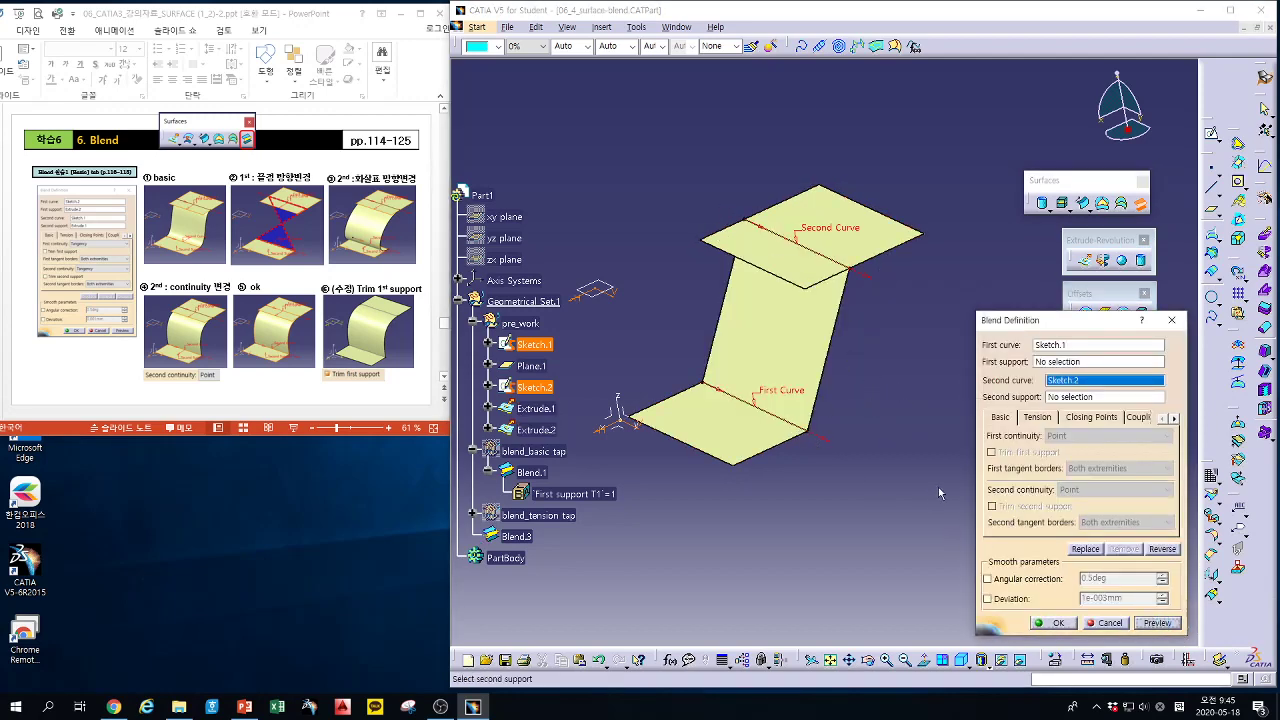
Assign Extrude.1 as the blend's first support and Extrude.2 as its second support, previewing the surface after each
click(1077, 363)
click(765, 432)
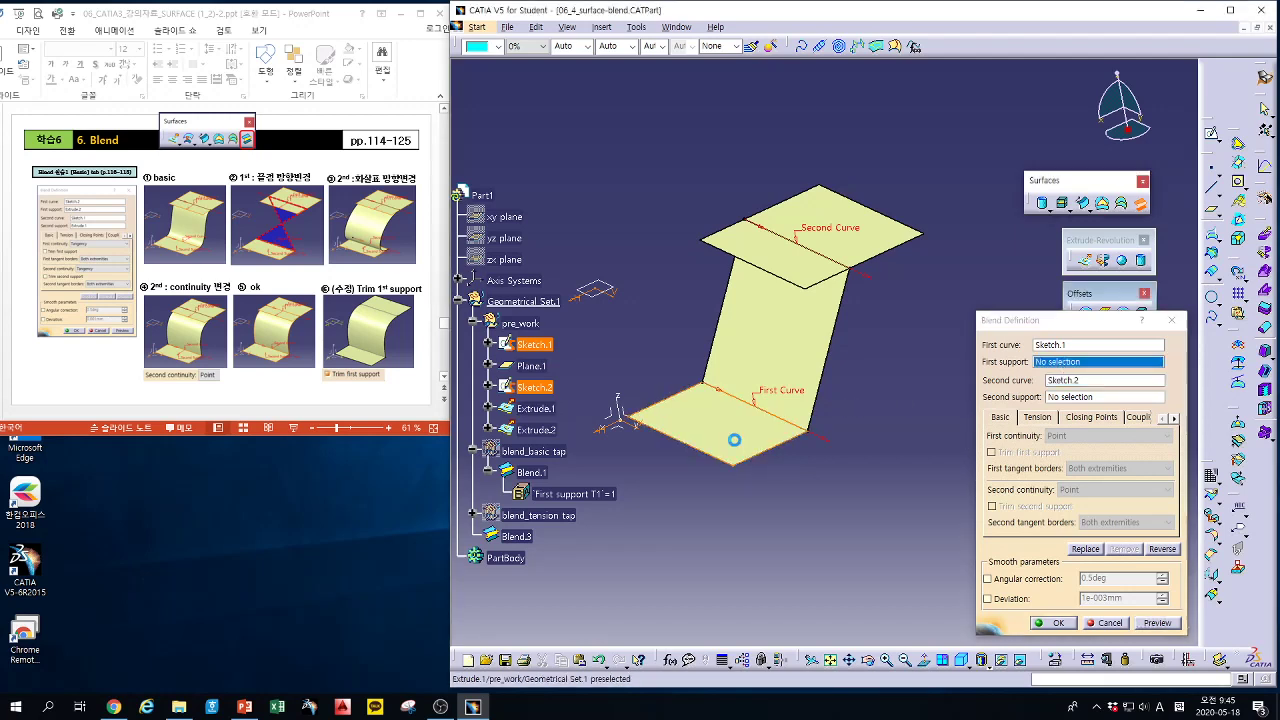
click(1152, 622)
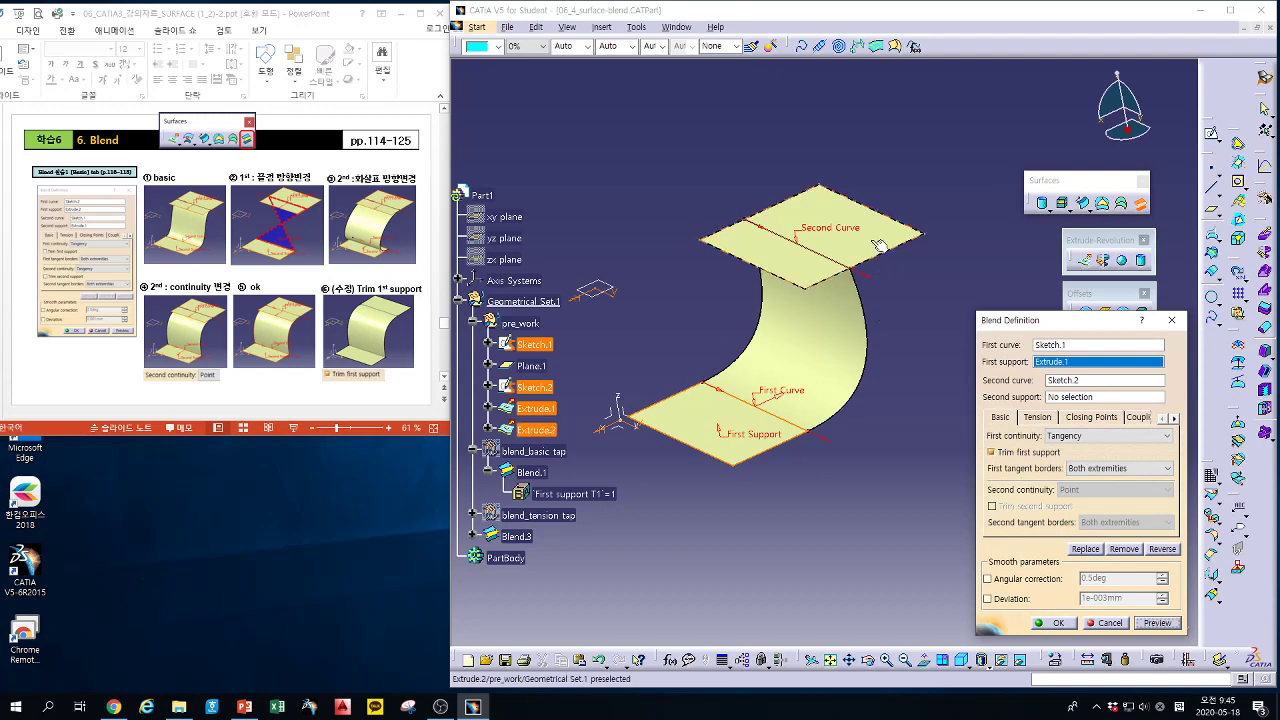
click(1063, 397)
click(896, 258)
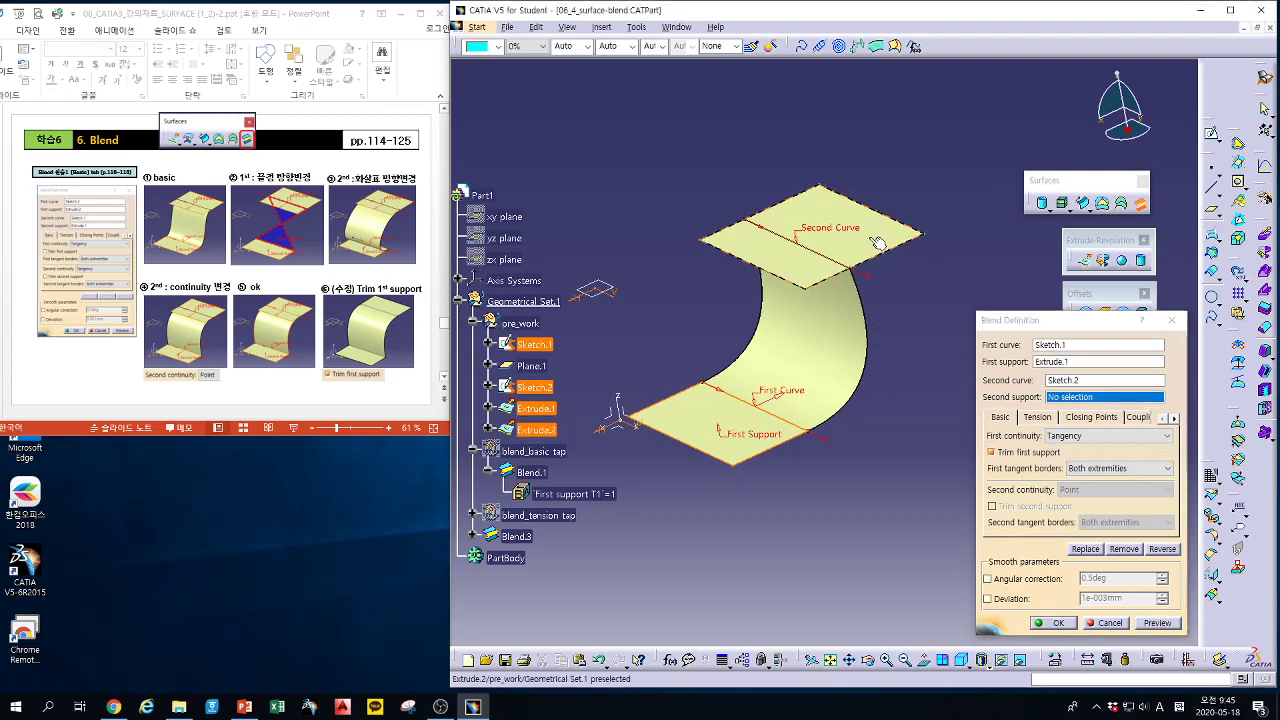
click(1158, 622)
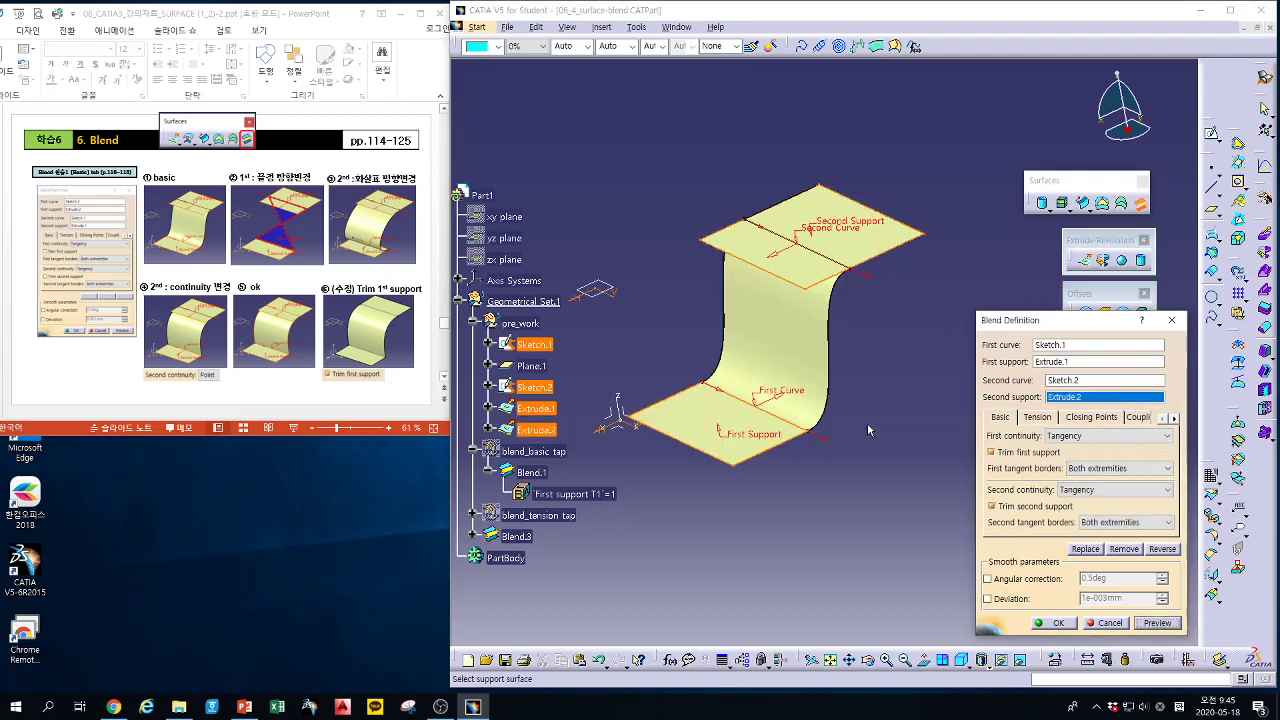
middle_drag(812, 360, 899, 437)
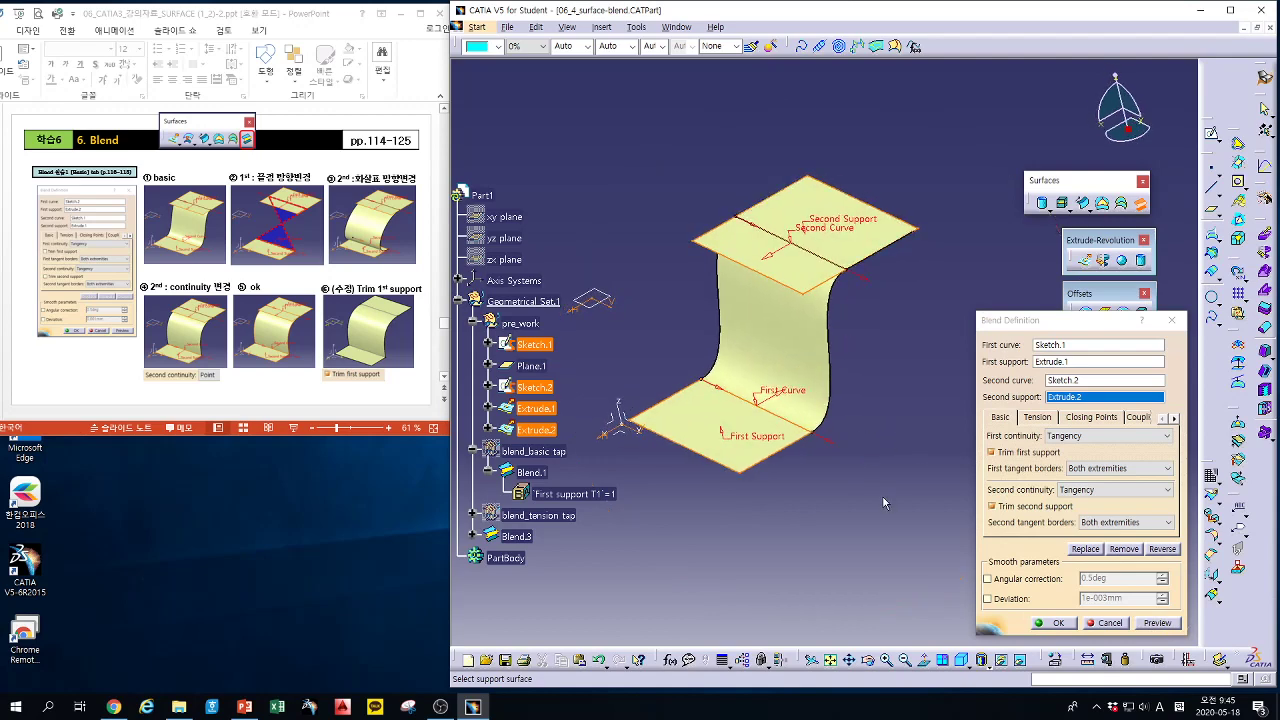
Turn off trimming of the first support, preview the surface and create the blend
click(993, 453)
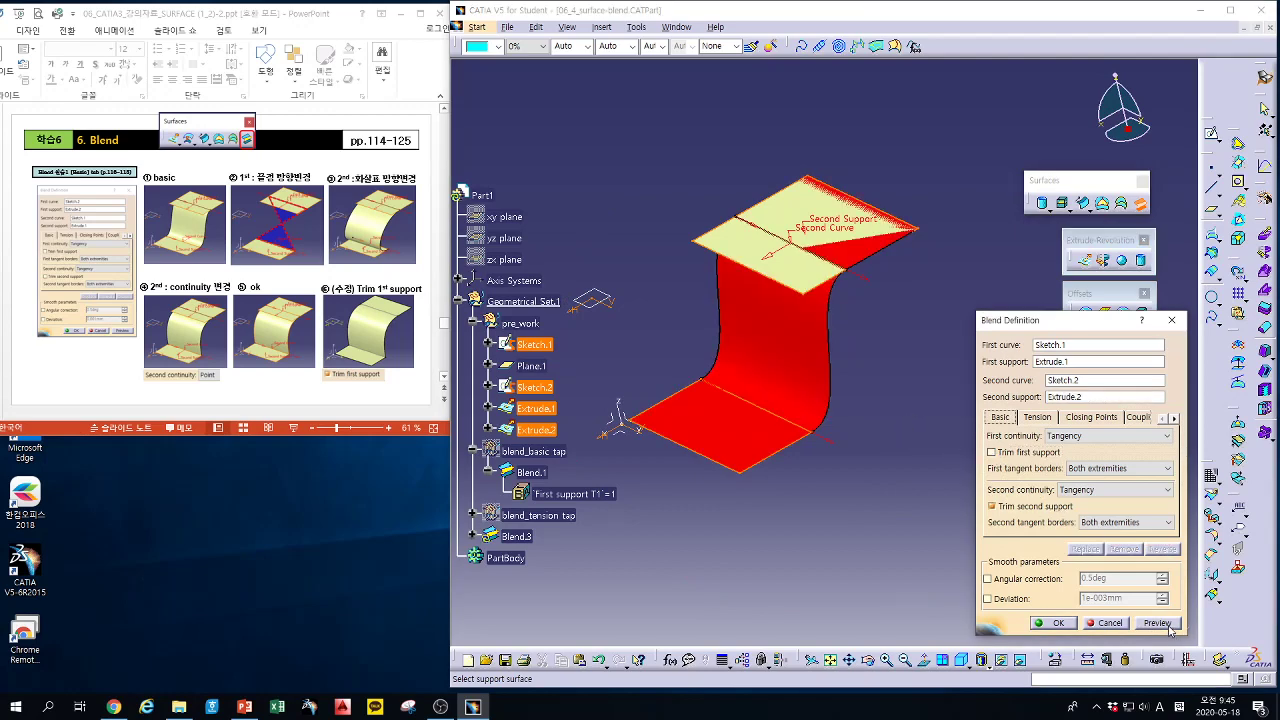
click(1170, 626)
click(1056, 623)
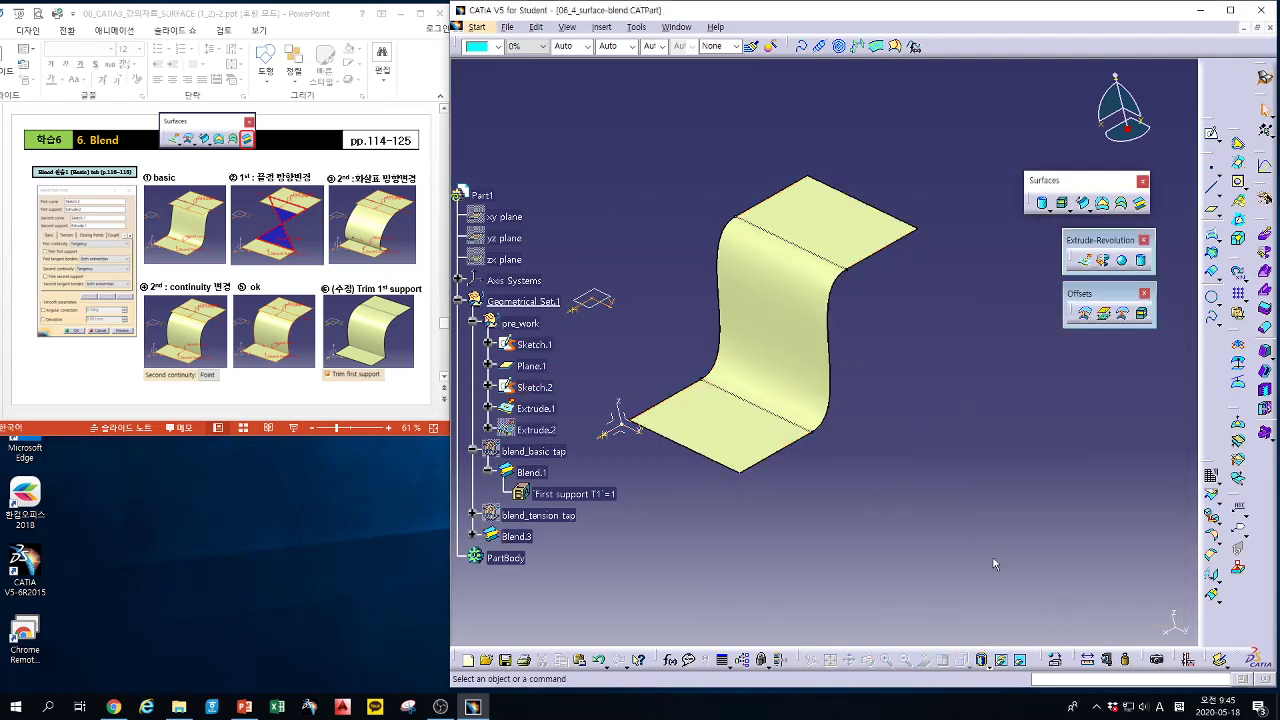
Reopen the blend, preview it without trimming the second support, and turn that trimming back on
double_click(516, 536)
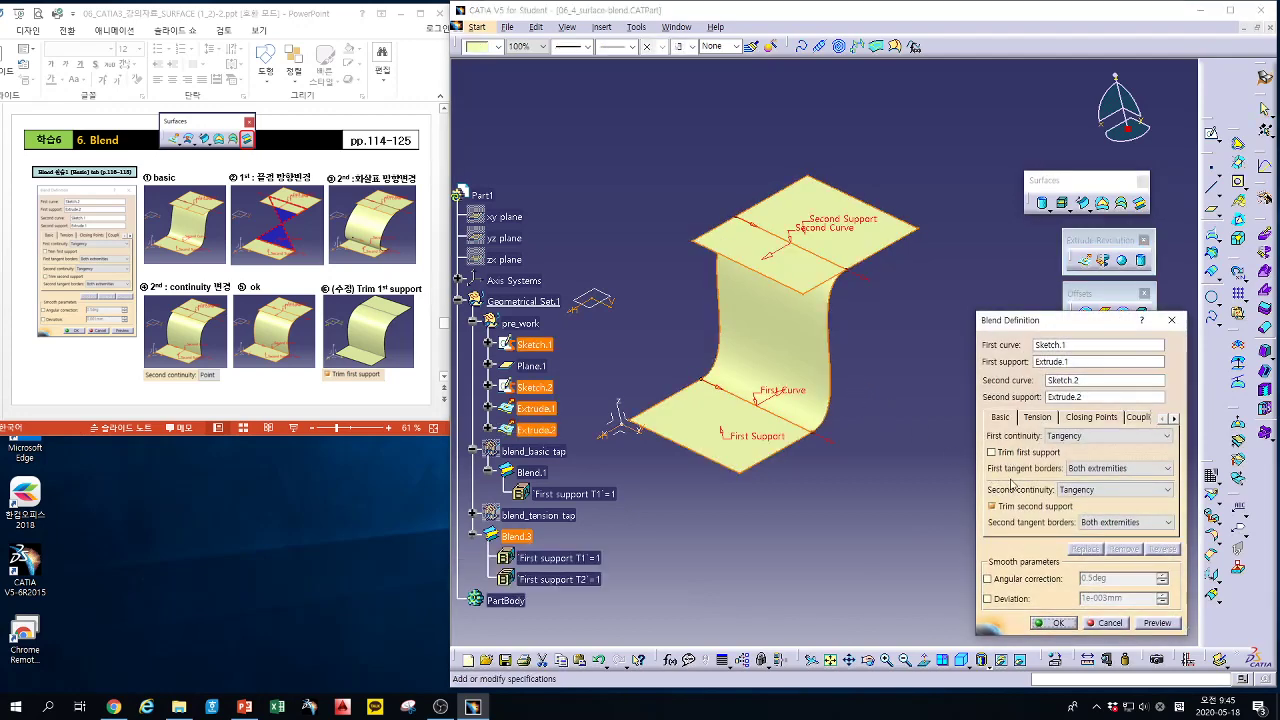
click(992, 506)
click(1157, 623)
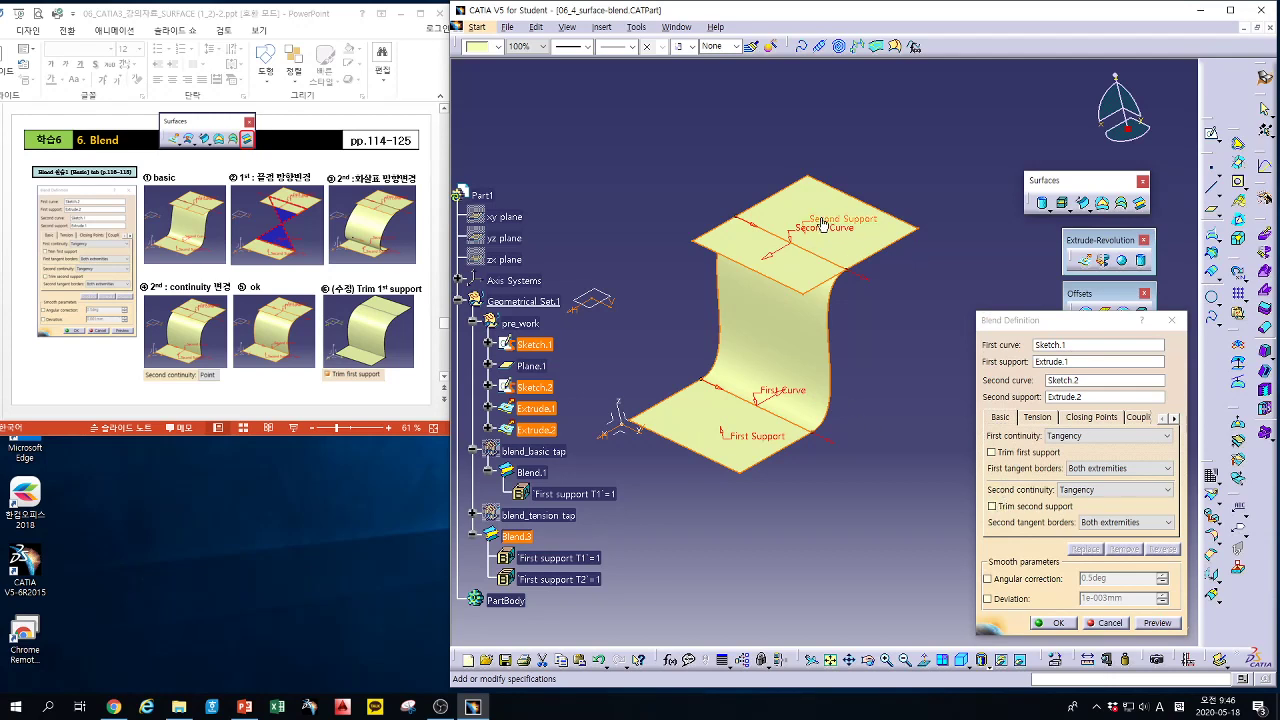
click(993, 507)
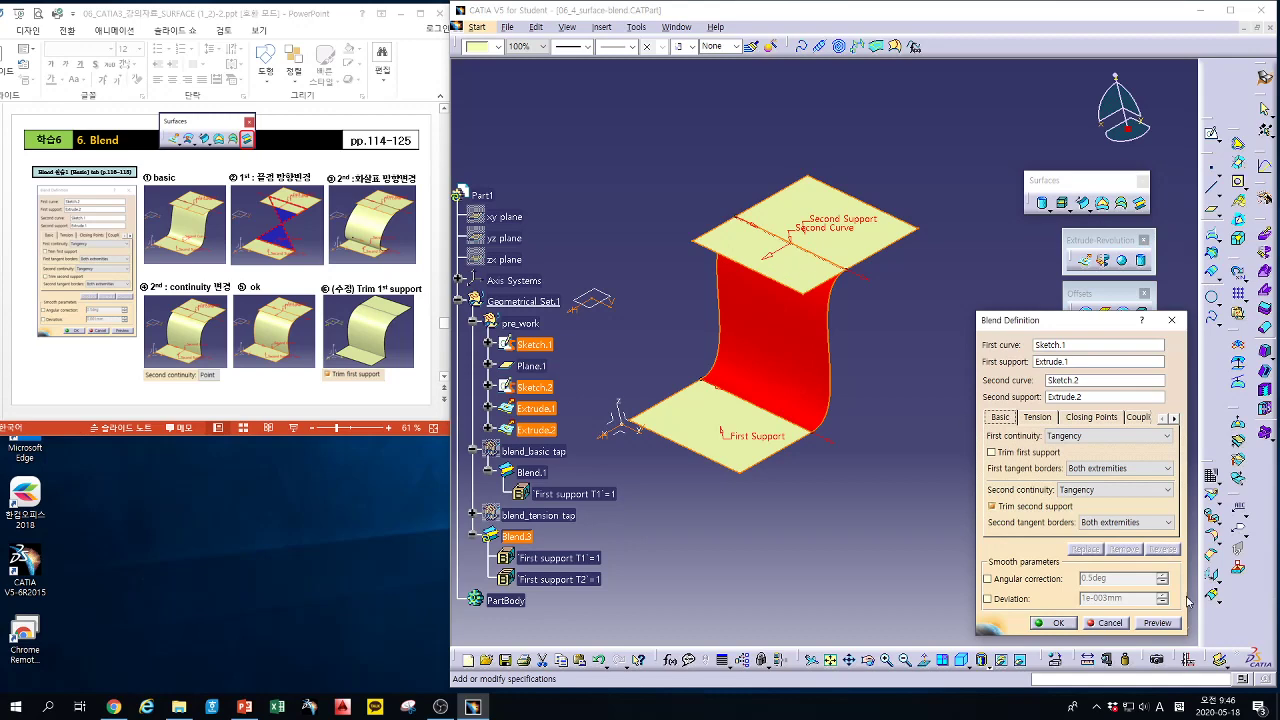
click(1160, 623)
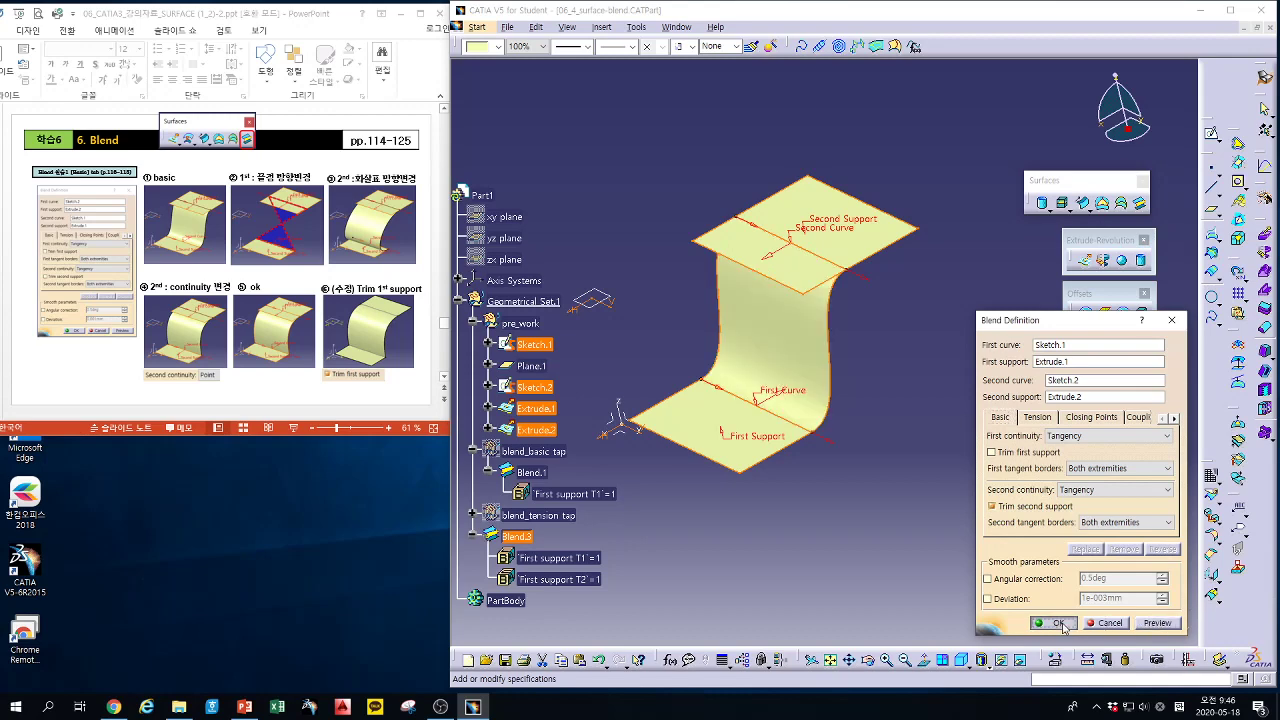
click(1062, 623)
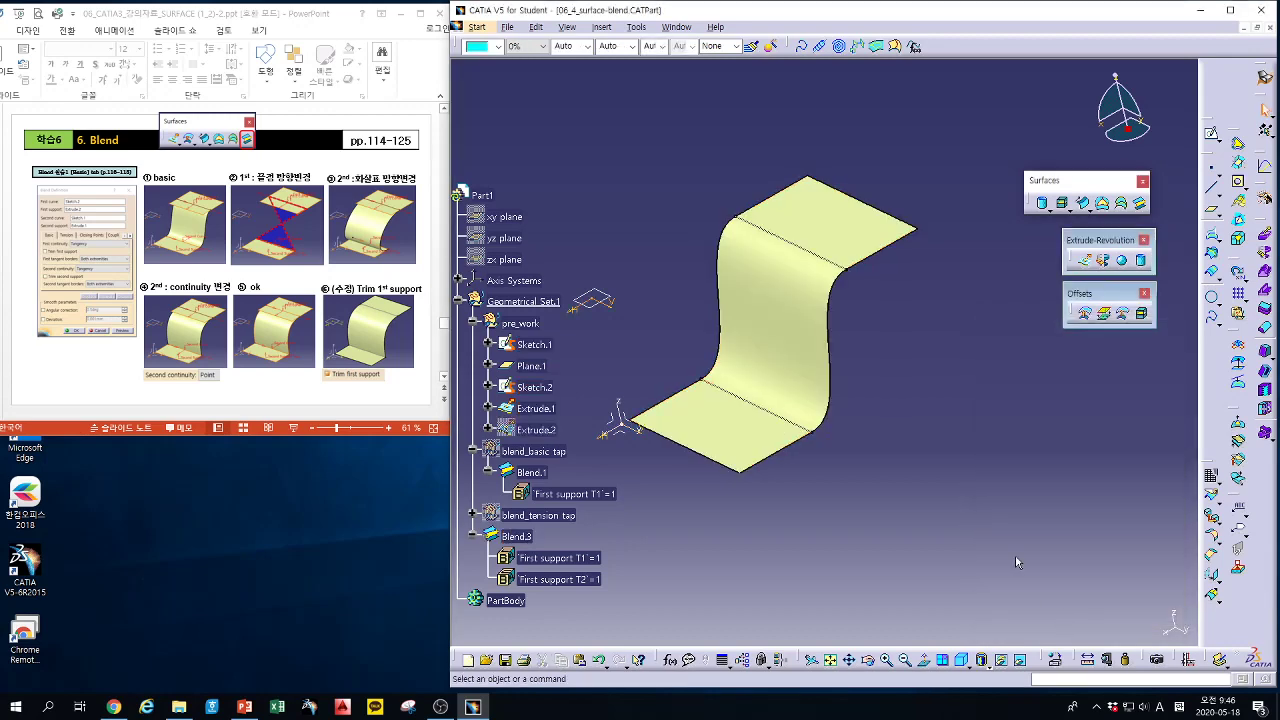
Reopen the blend, set its first tension to the default Constant type and preview the surface
click(518, 537)
double_click(523, 537)
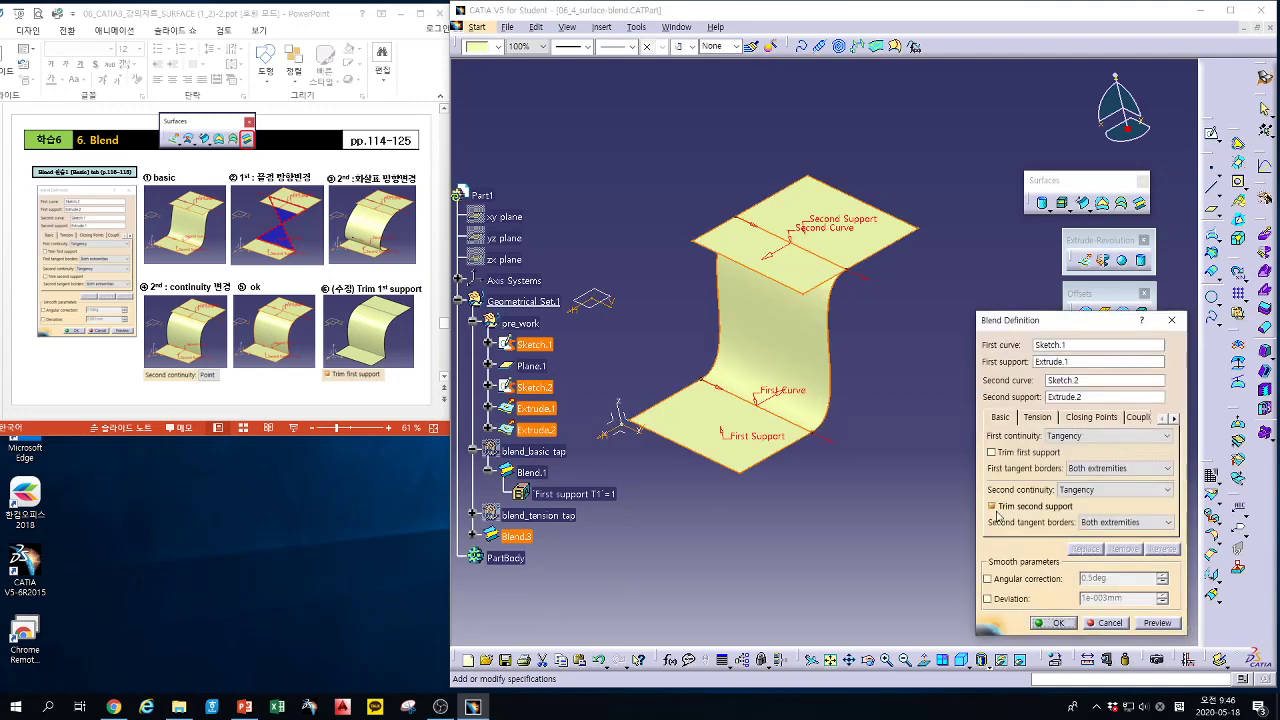
click(1044, 417)
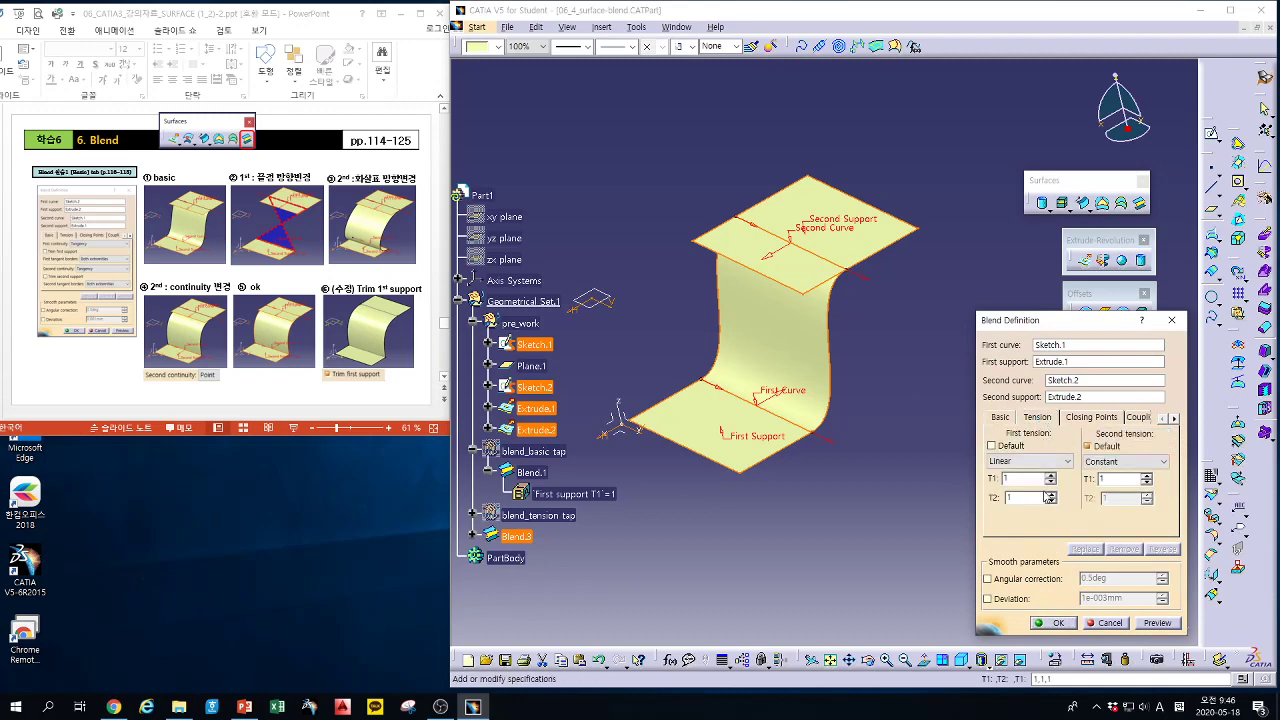
click(992, 446)
click(992, 446)
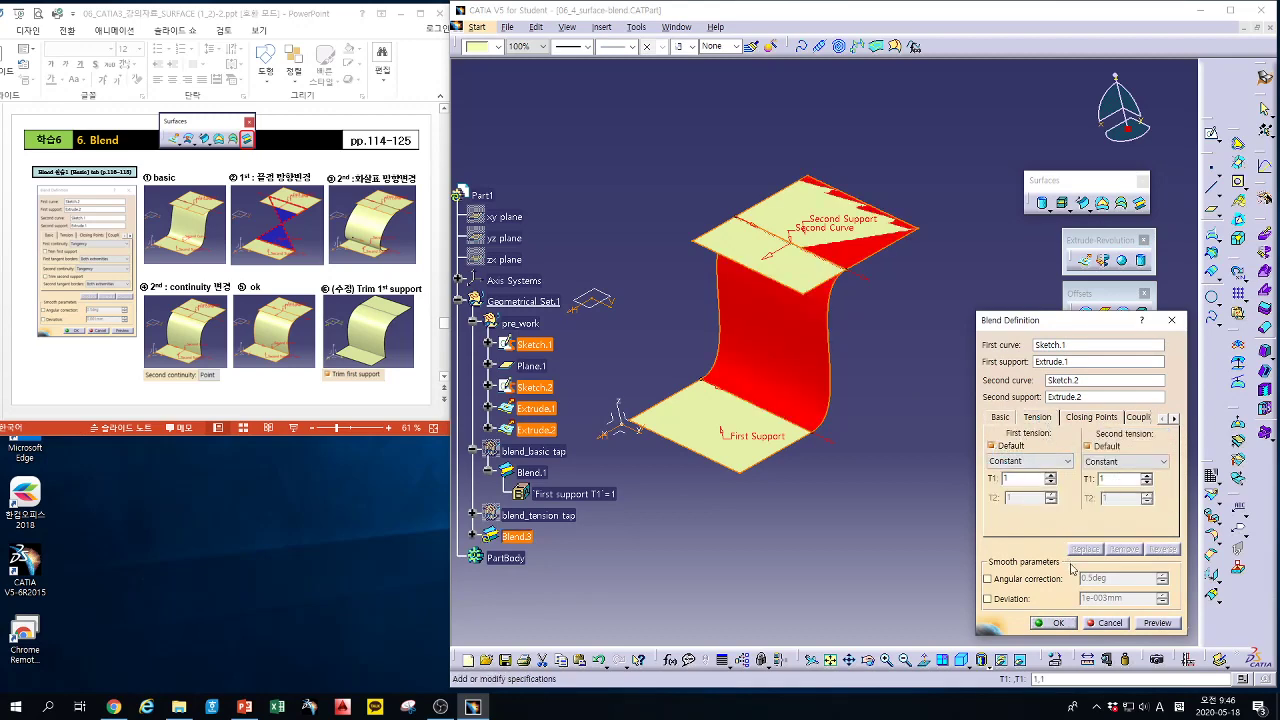
click(1158, 623)
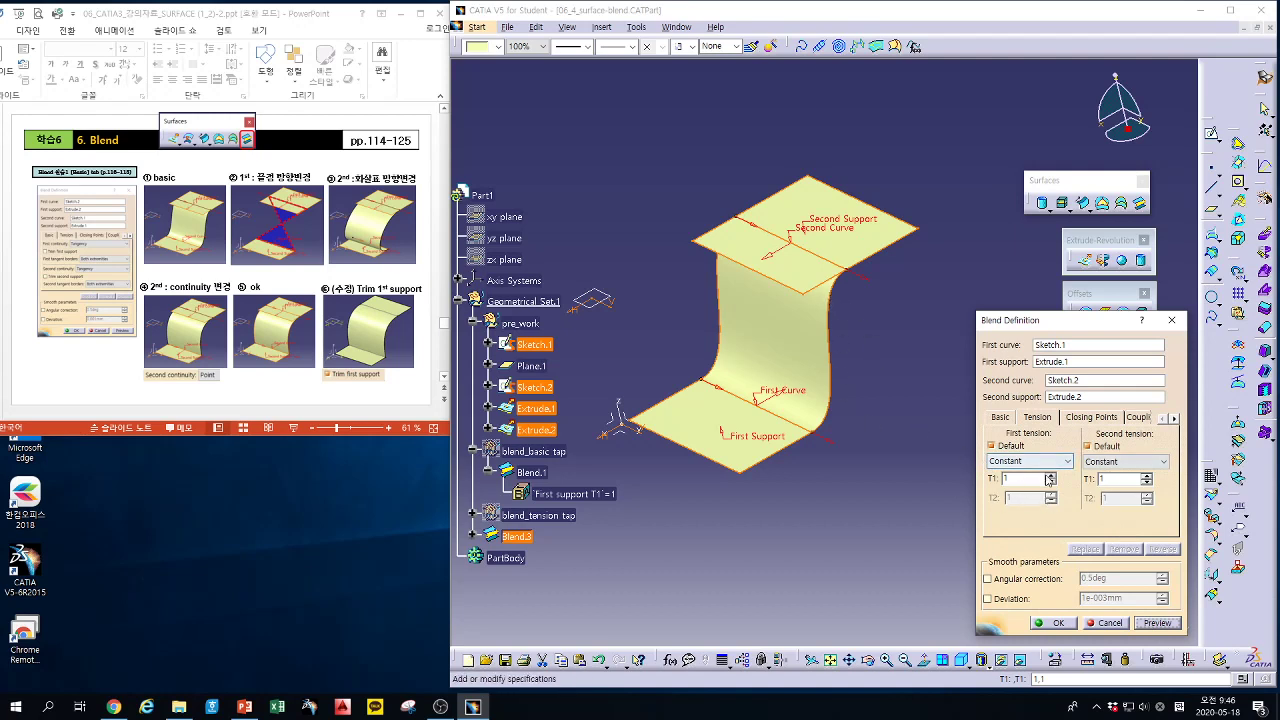
Set the first tension's T1 value to 3, preview the blend and inspect its changed curvature
drag(1033, 480, 993, 479)
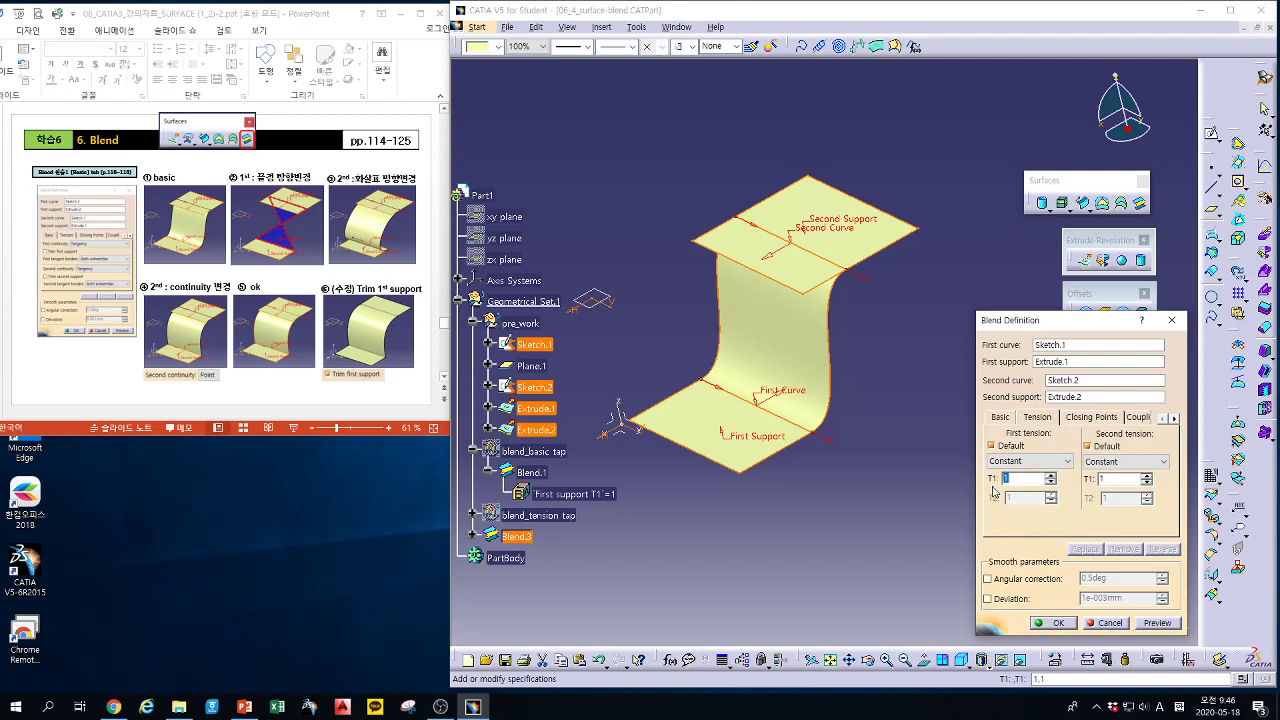
text(3)
click(1158, 622)
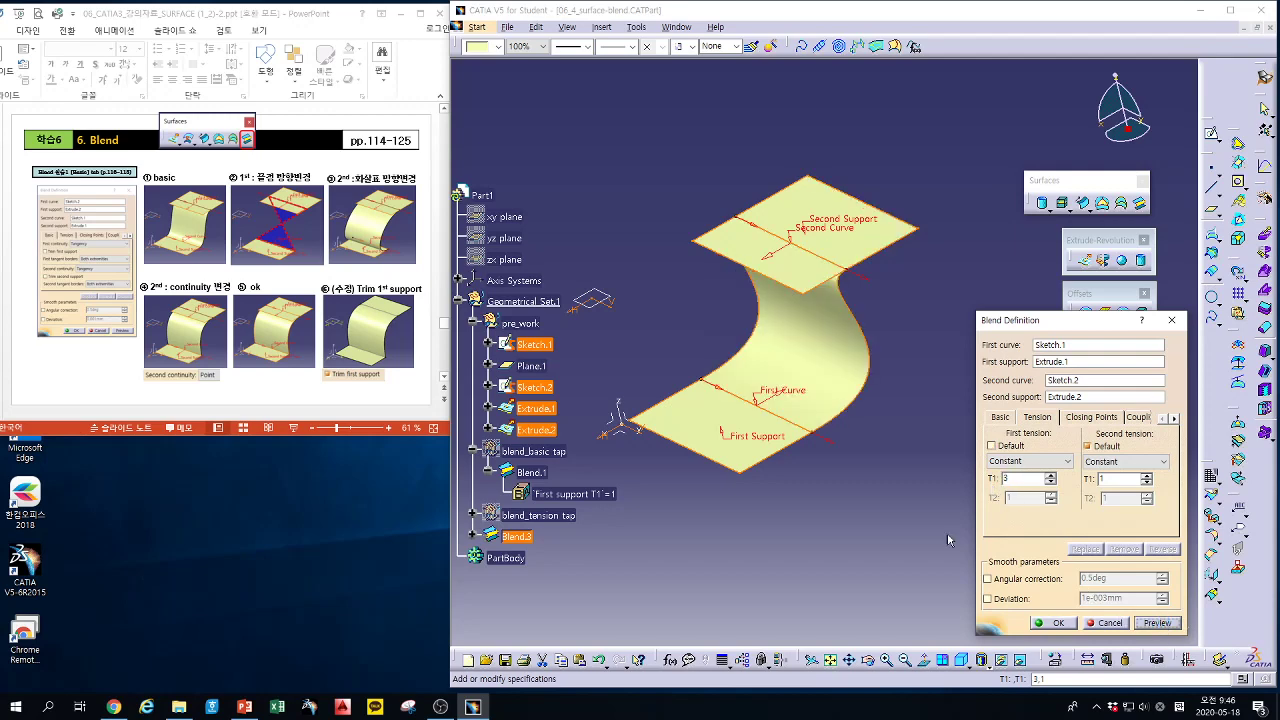
middle_drag(899, 491, 854, 449)
mouse_move(746, 396)
middle_down()
mouse_move(866, 330)
mouse_move(834, 393)
mouse_move(757, 399)
middle_up()
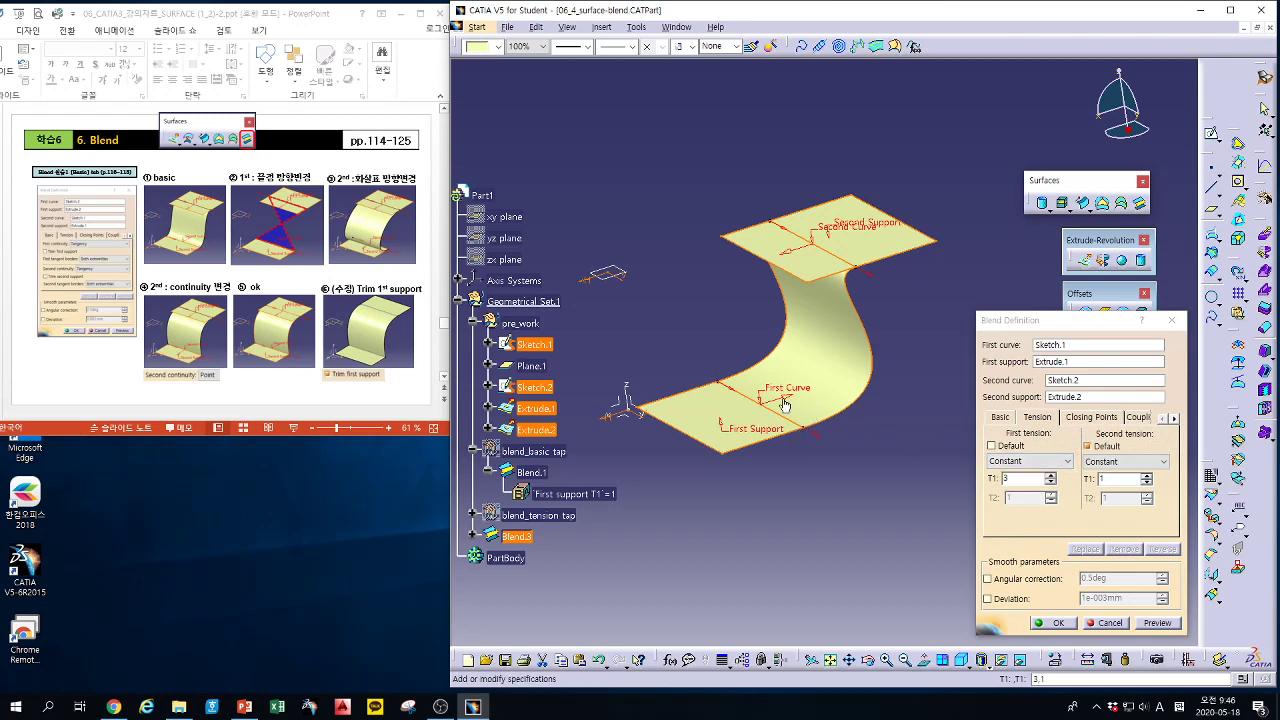
Change the first tension type to Linear, preview the blend and apply the change
click(1028, 461)
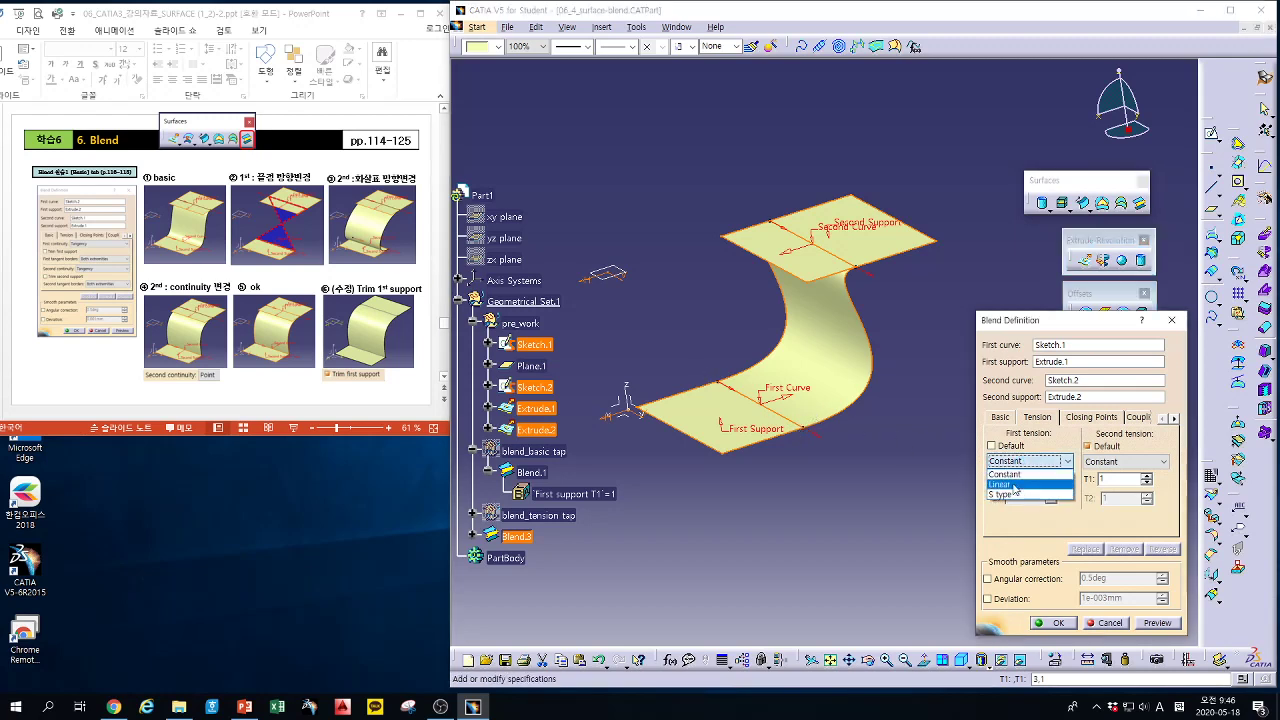
click(1010, 484)
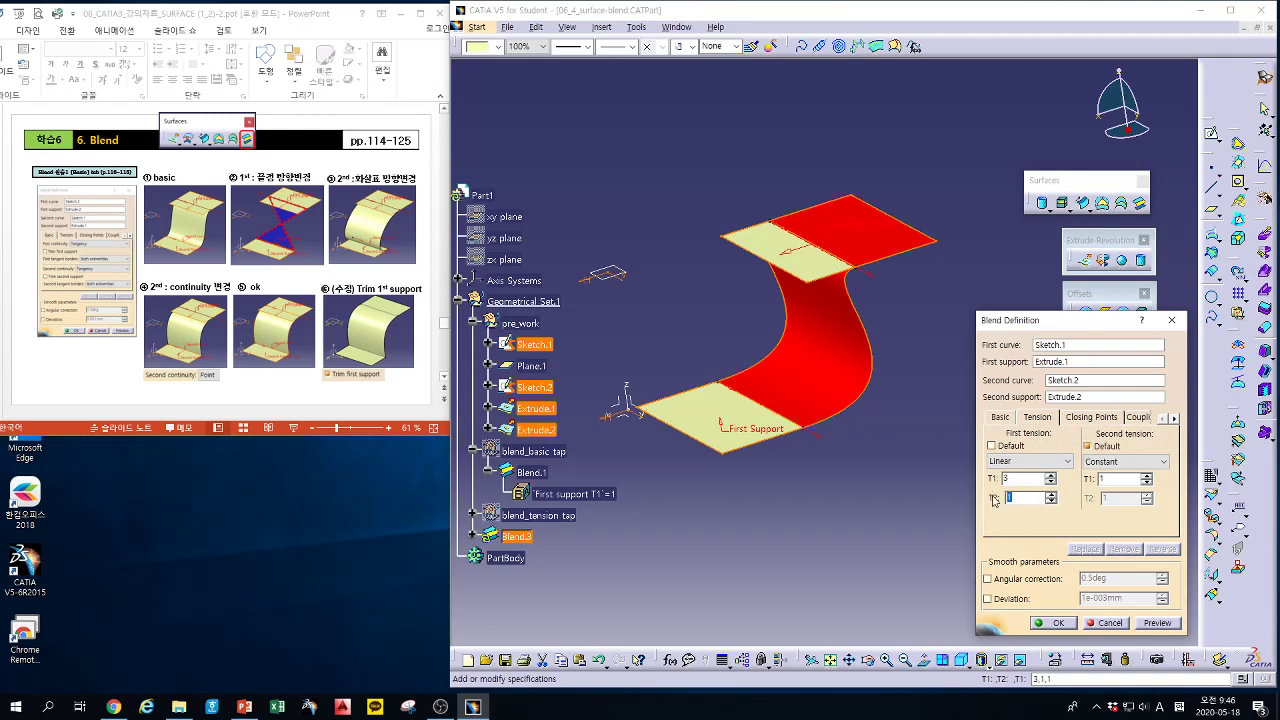
click(1010, 479)
click(1156, 623)
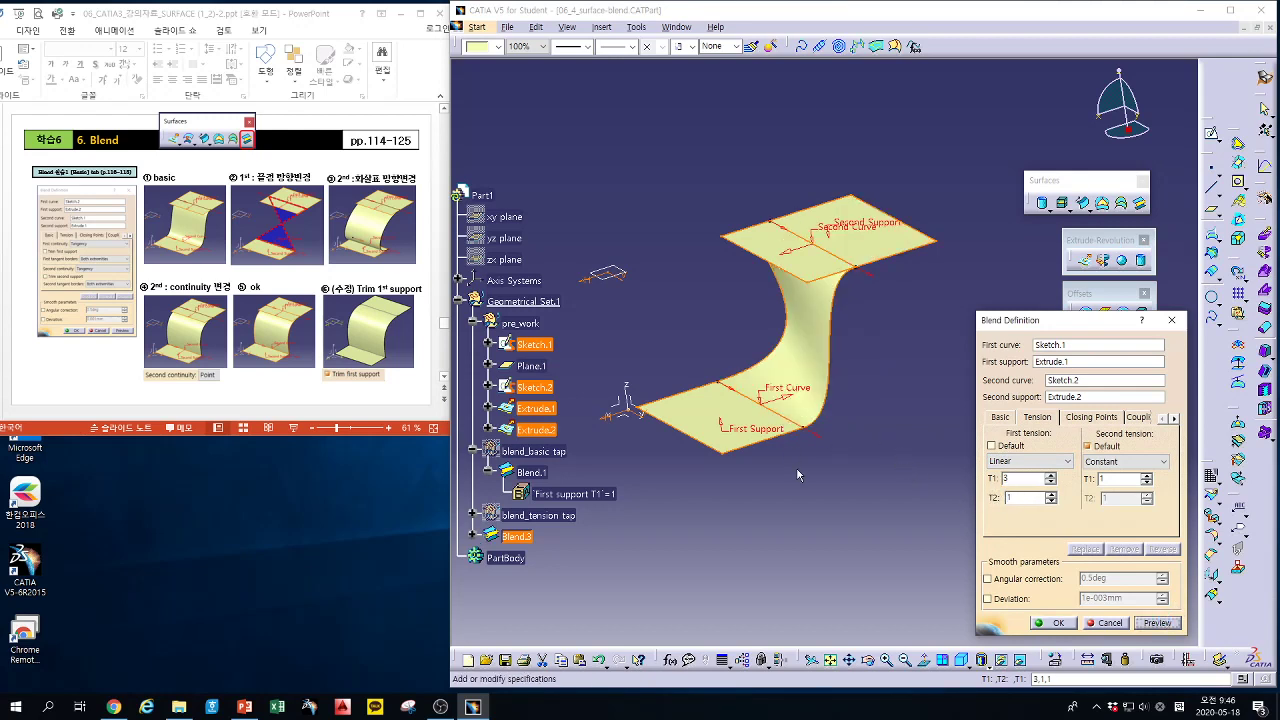
middle_drag(796, 467, 746, 390)
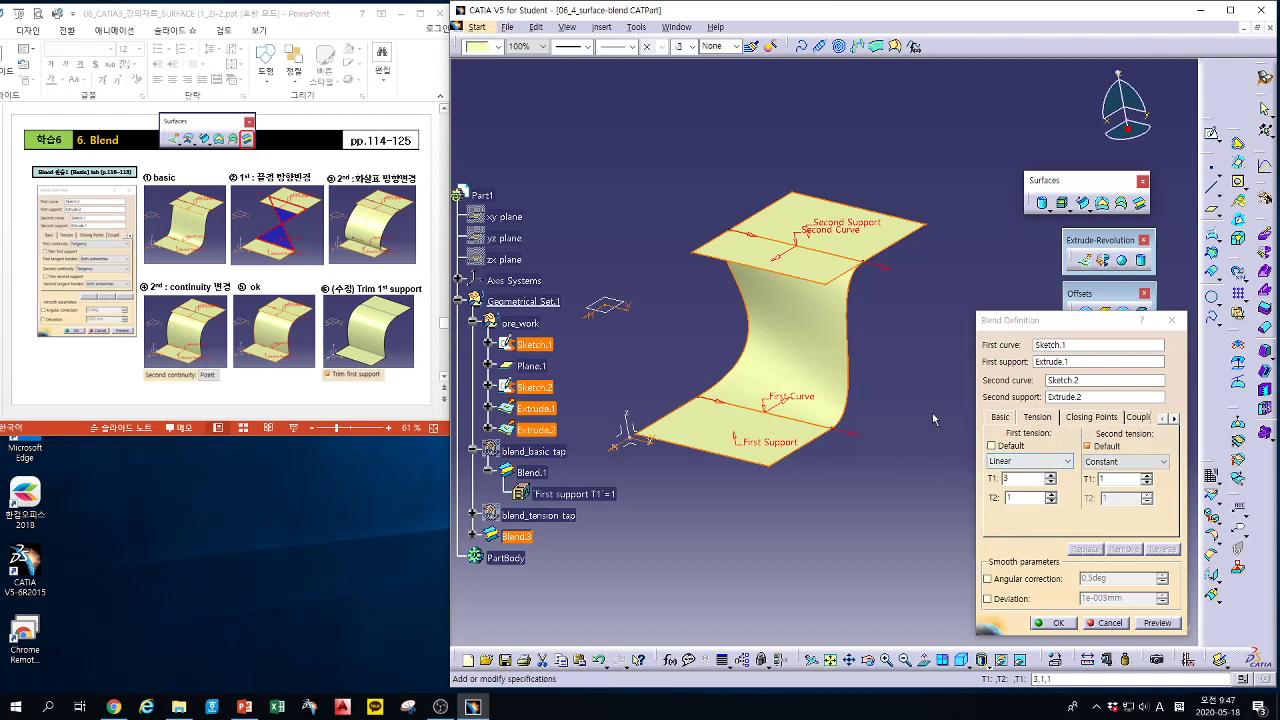
click(1012, 421)
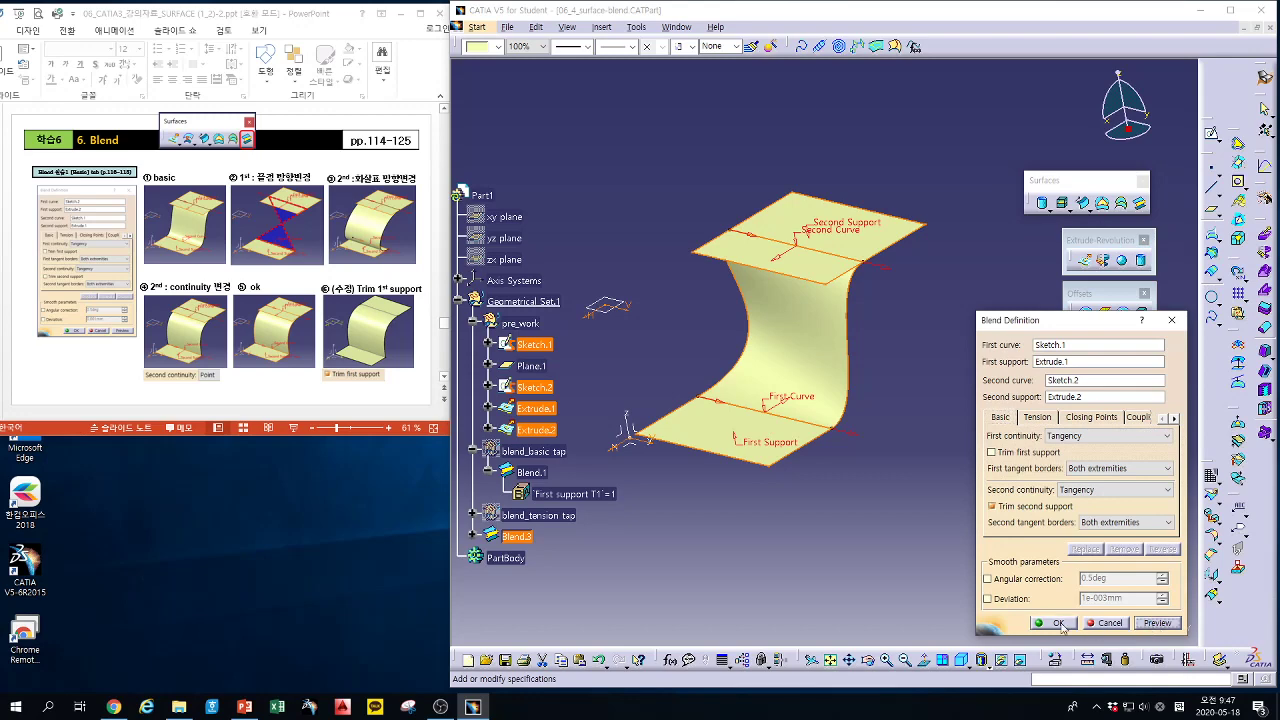
click(1058, 623)
Reopen the blend, set the second tension to Constant with a T1 value of 2, and preview the surface
double_click(817, 391)
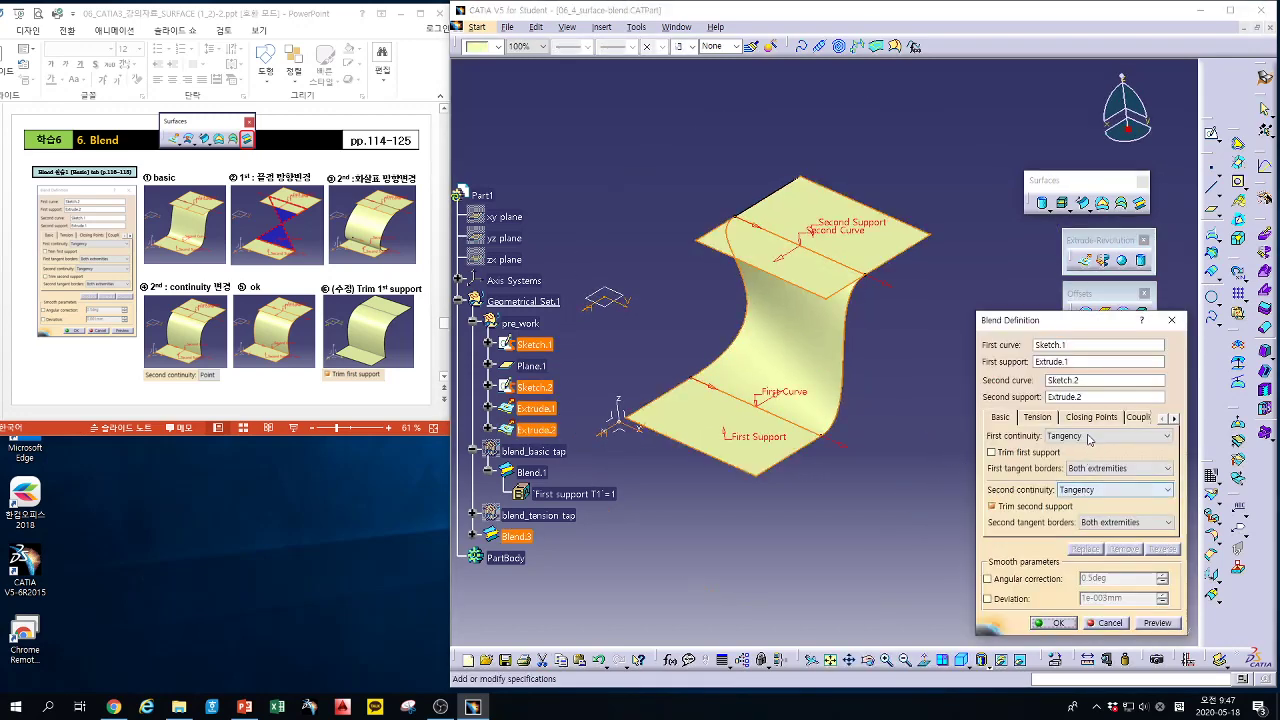
click(1039, 418)
click(1140, 467)
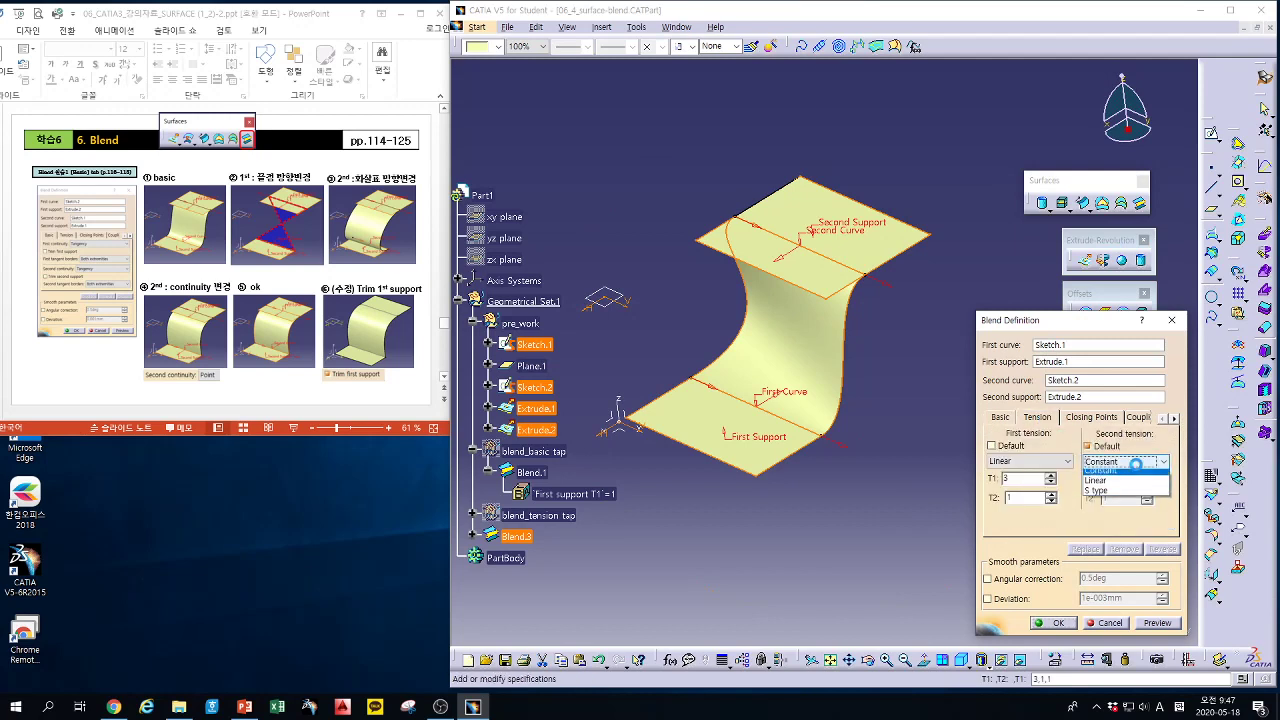
click(1124, 476)
drag(1117, 479, 1087, 484)
text(2)
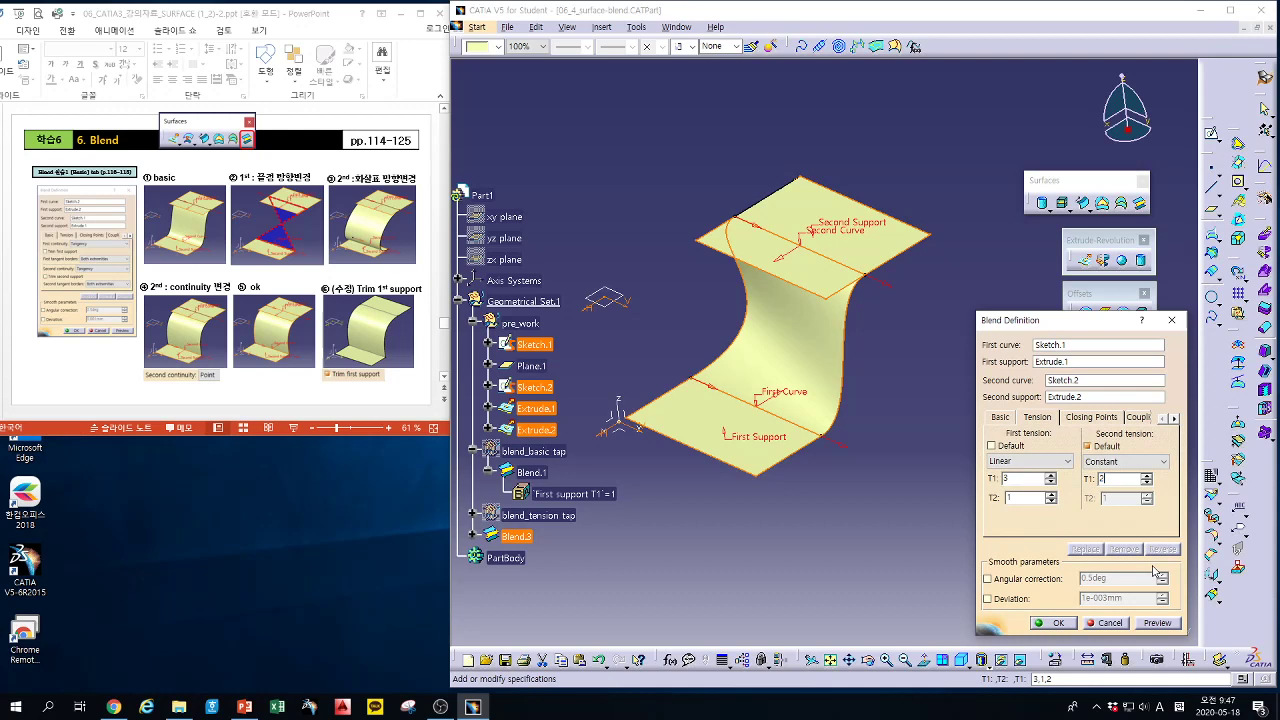
click(1155, 623)
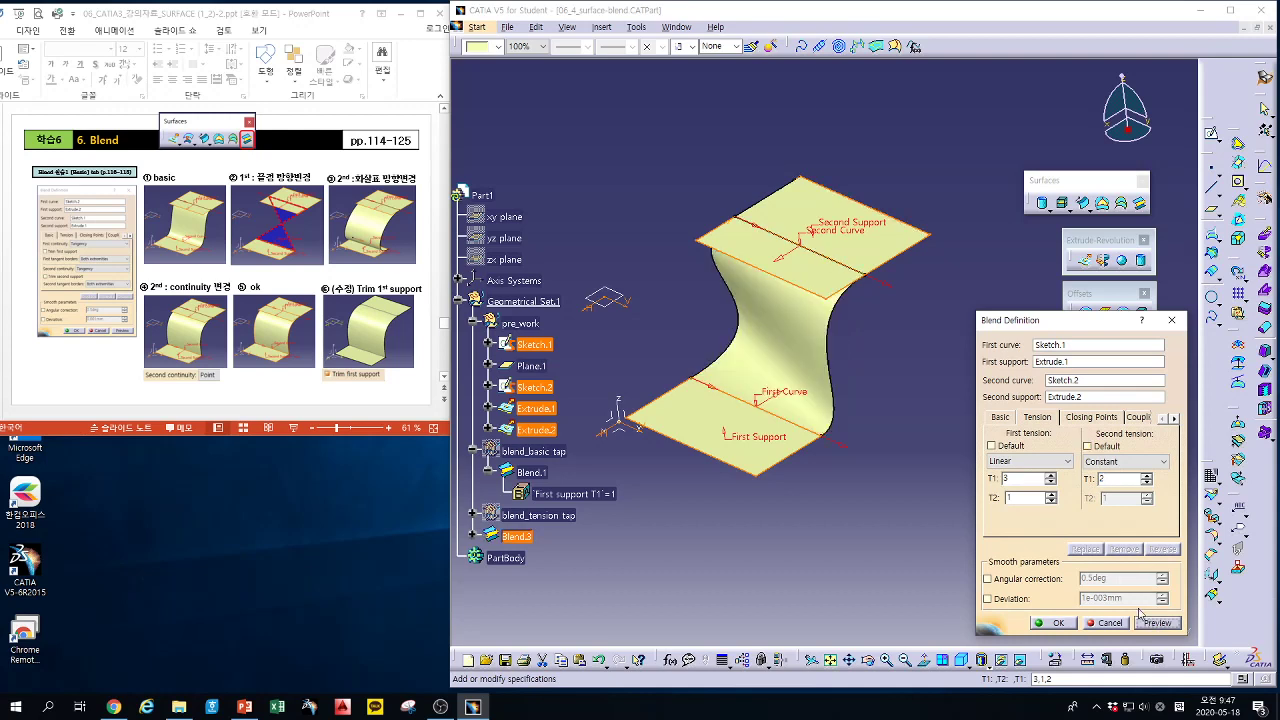
Change the second tension type to Linear, preview the blend and apply the change
click(1110, 461)
click(1108, 486)
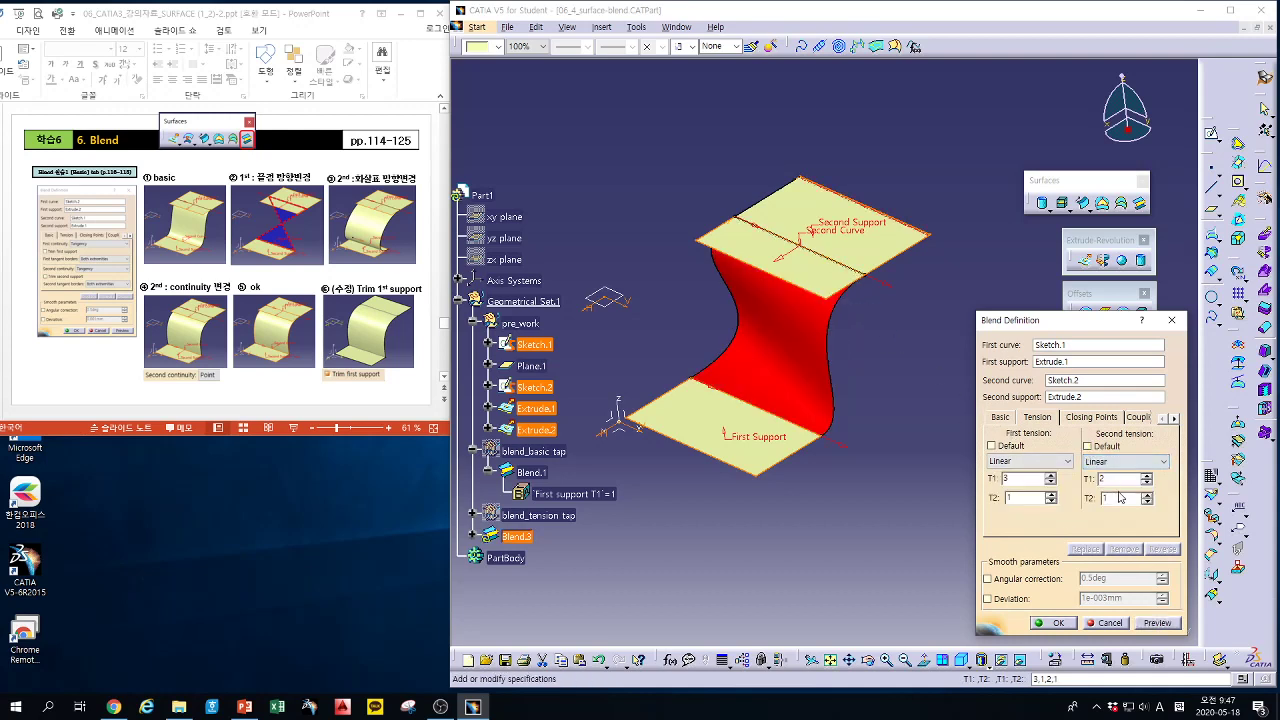
click(1157, 623)
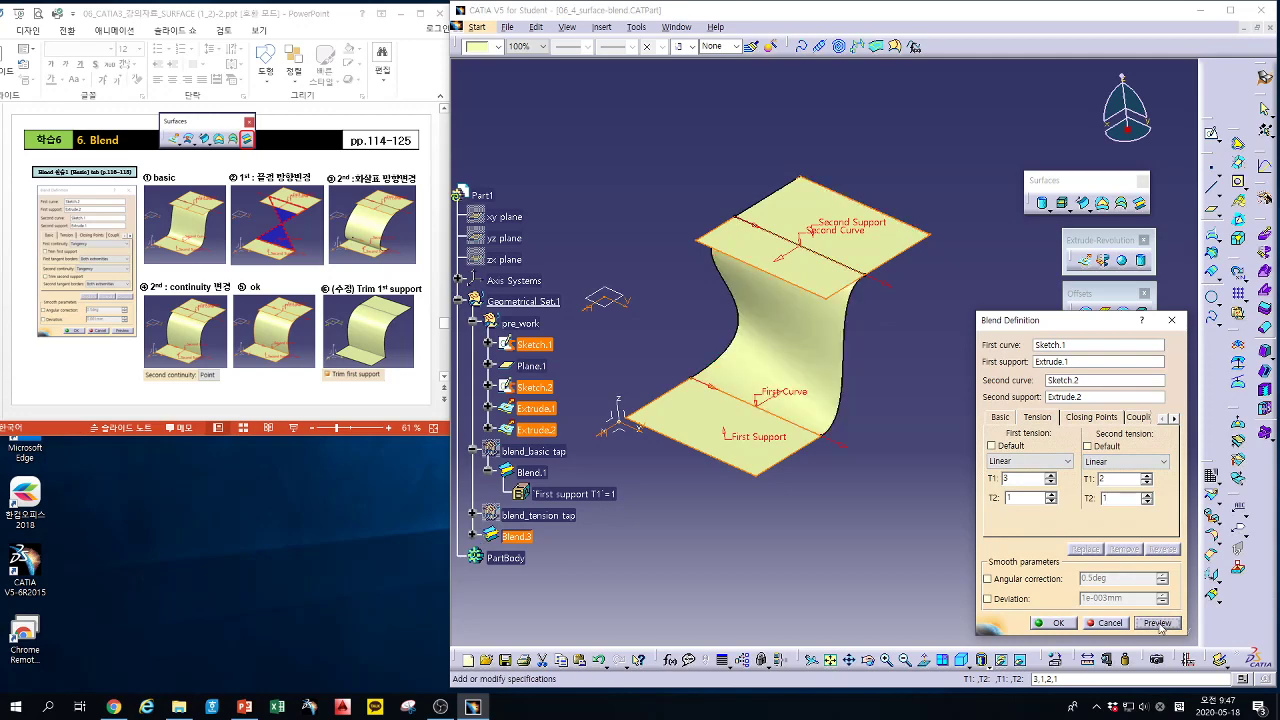
middle_drag(861, 382, 895, 377)
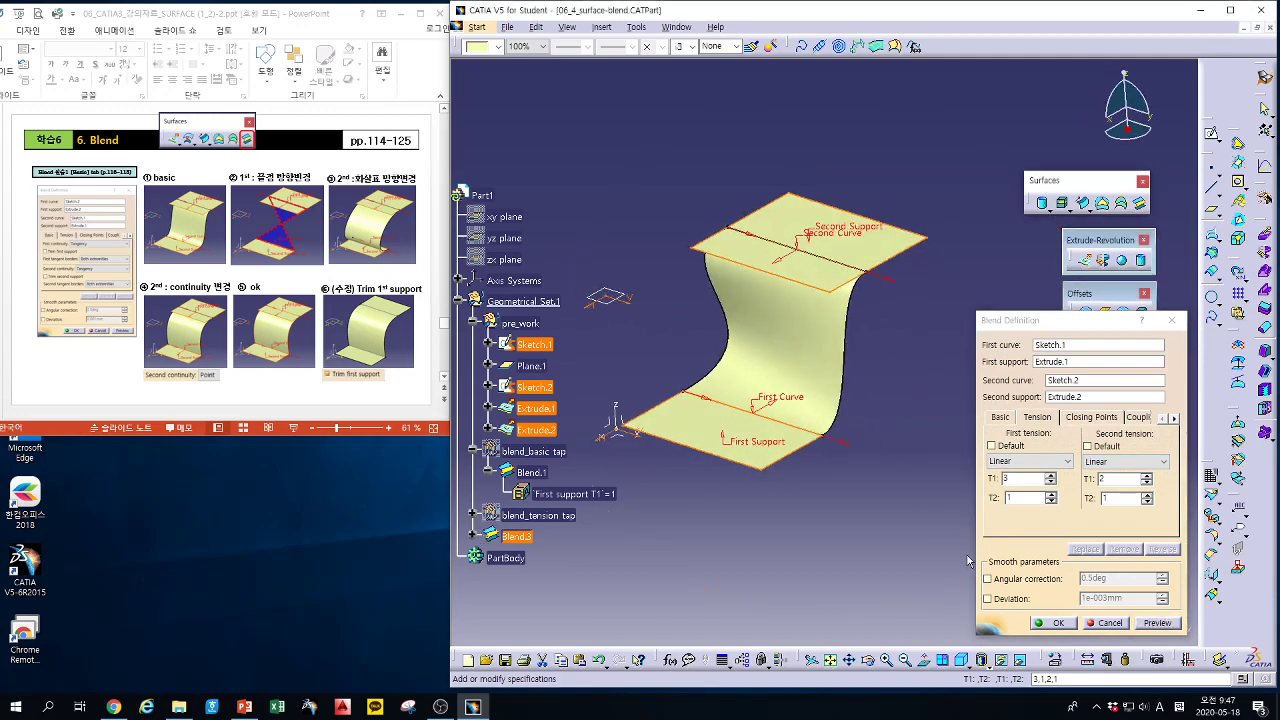
click(1058, 623)
middle_drag(946, 478, 931, 465)
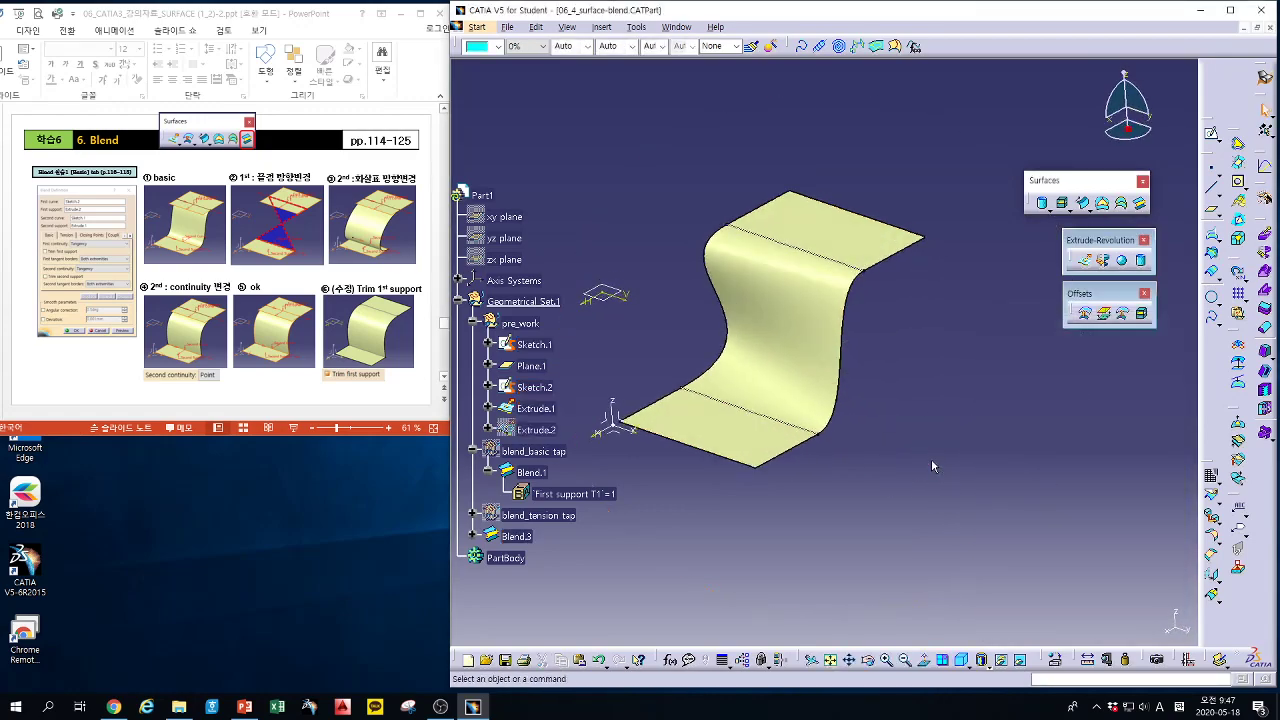
Switch to the PowerPoint lecture slides, go to the CRT TV Box assignment on slide 23 and highlight the t5 thickness note
click(420, 13)
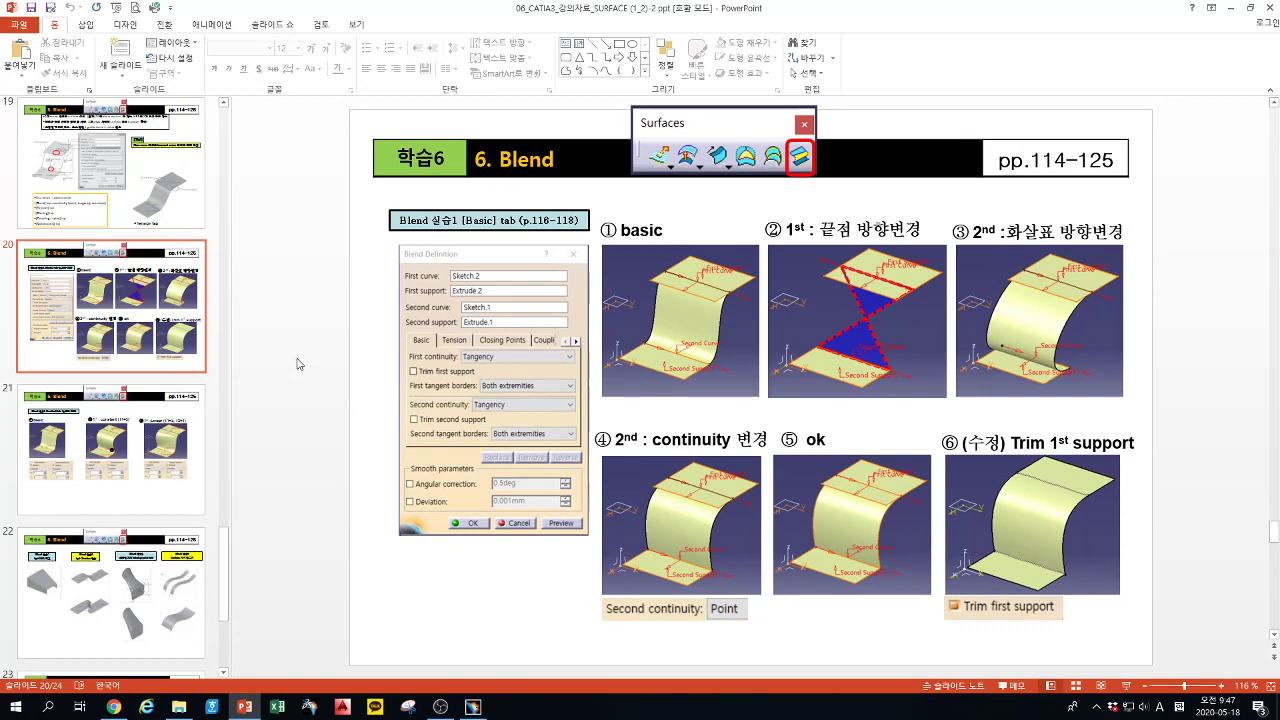
scroll(300, 363, down, 3)
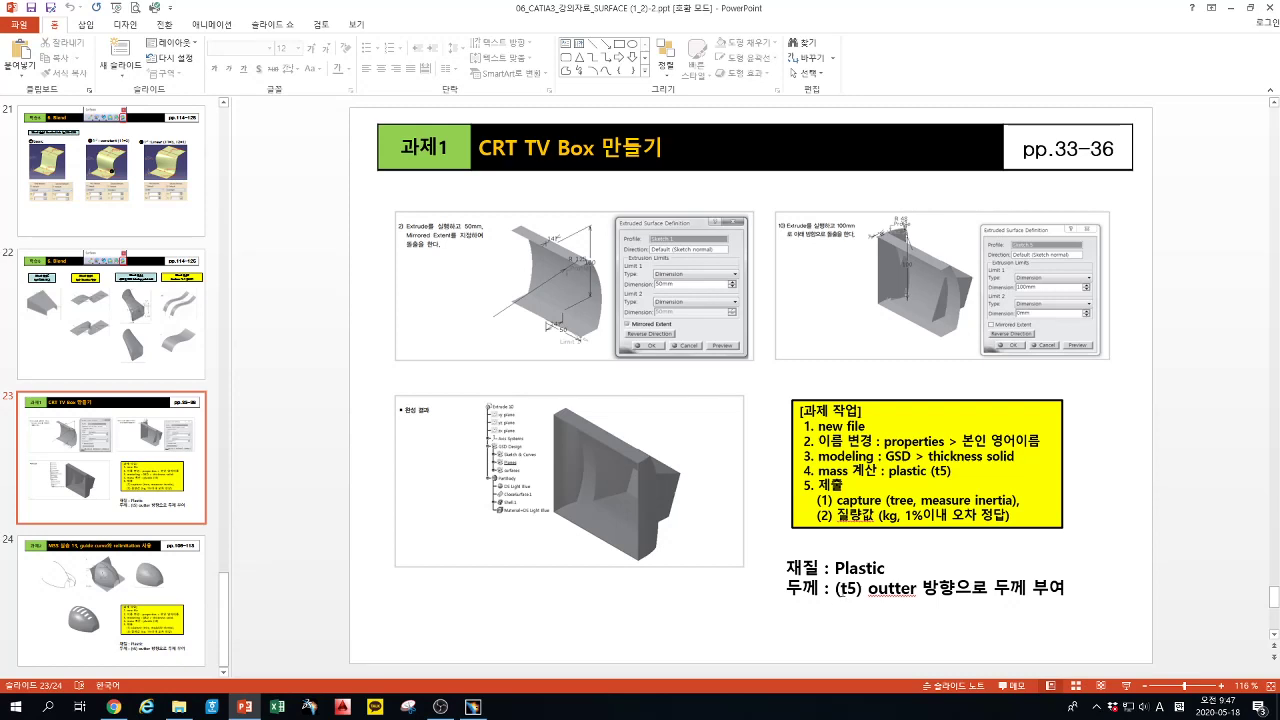
double_click(849, 590)
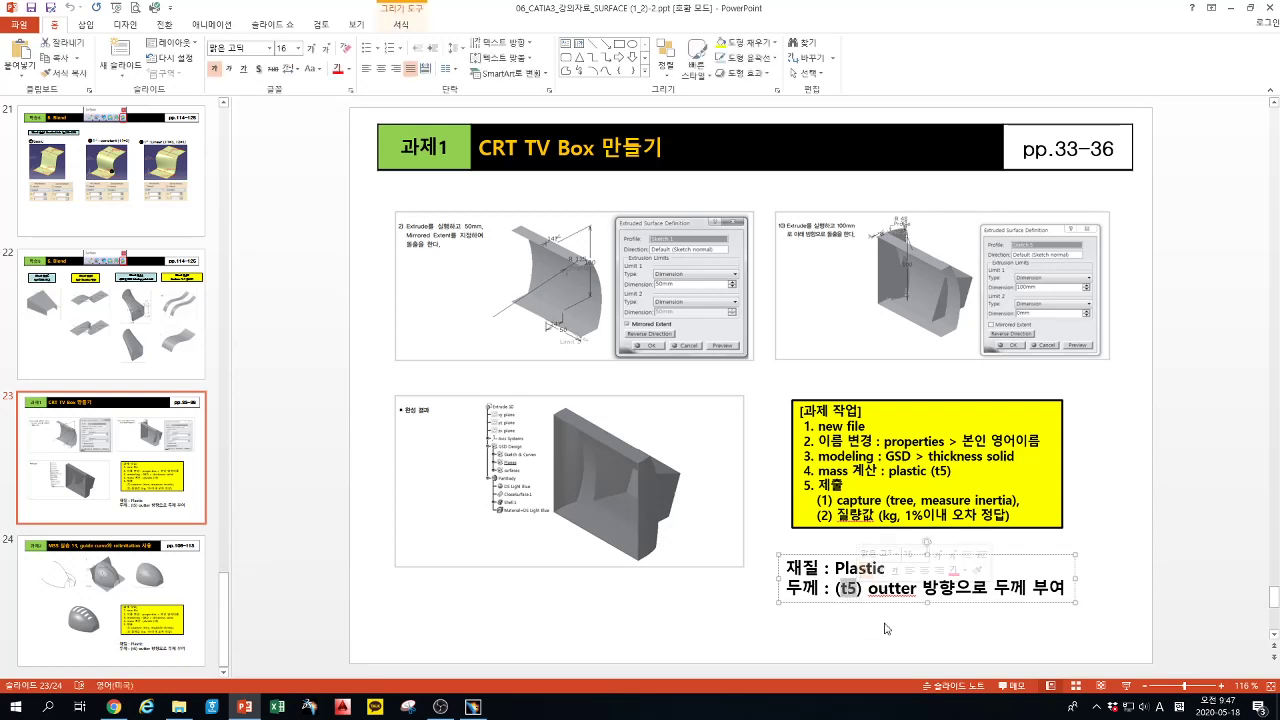